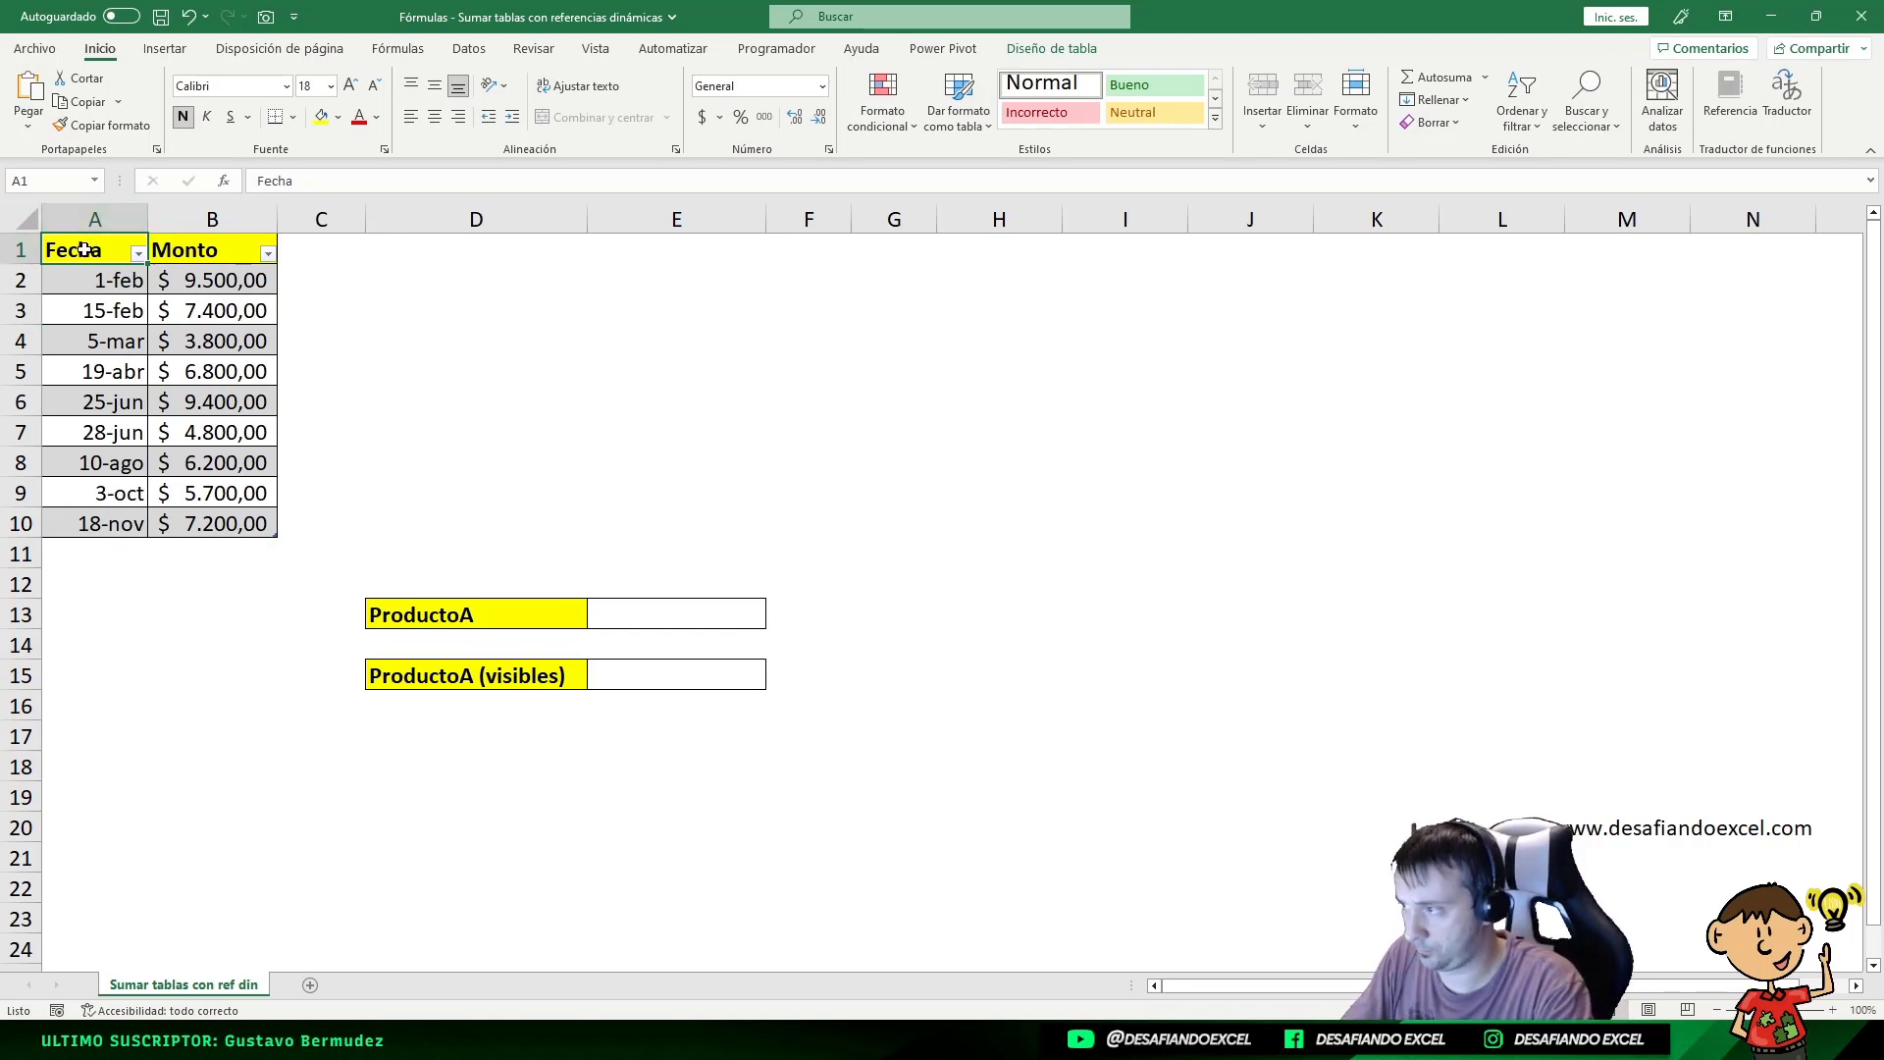
Step: Rename the table to ProductoA by replacing the last letter of its name with A
{"action": "left_click_drag", "start_coordinate": [87, 250], "coordinate": [196, 524]}
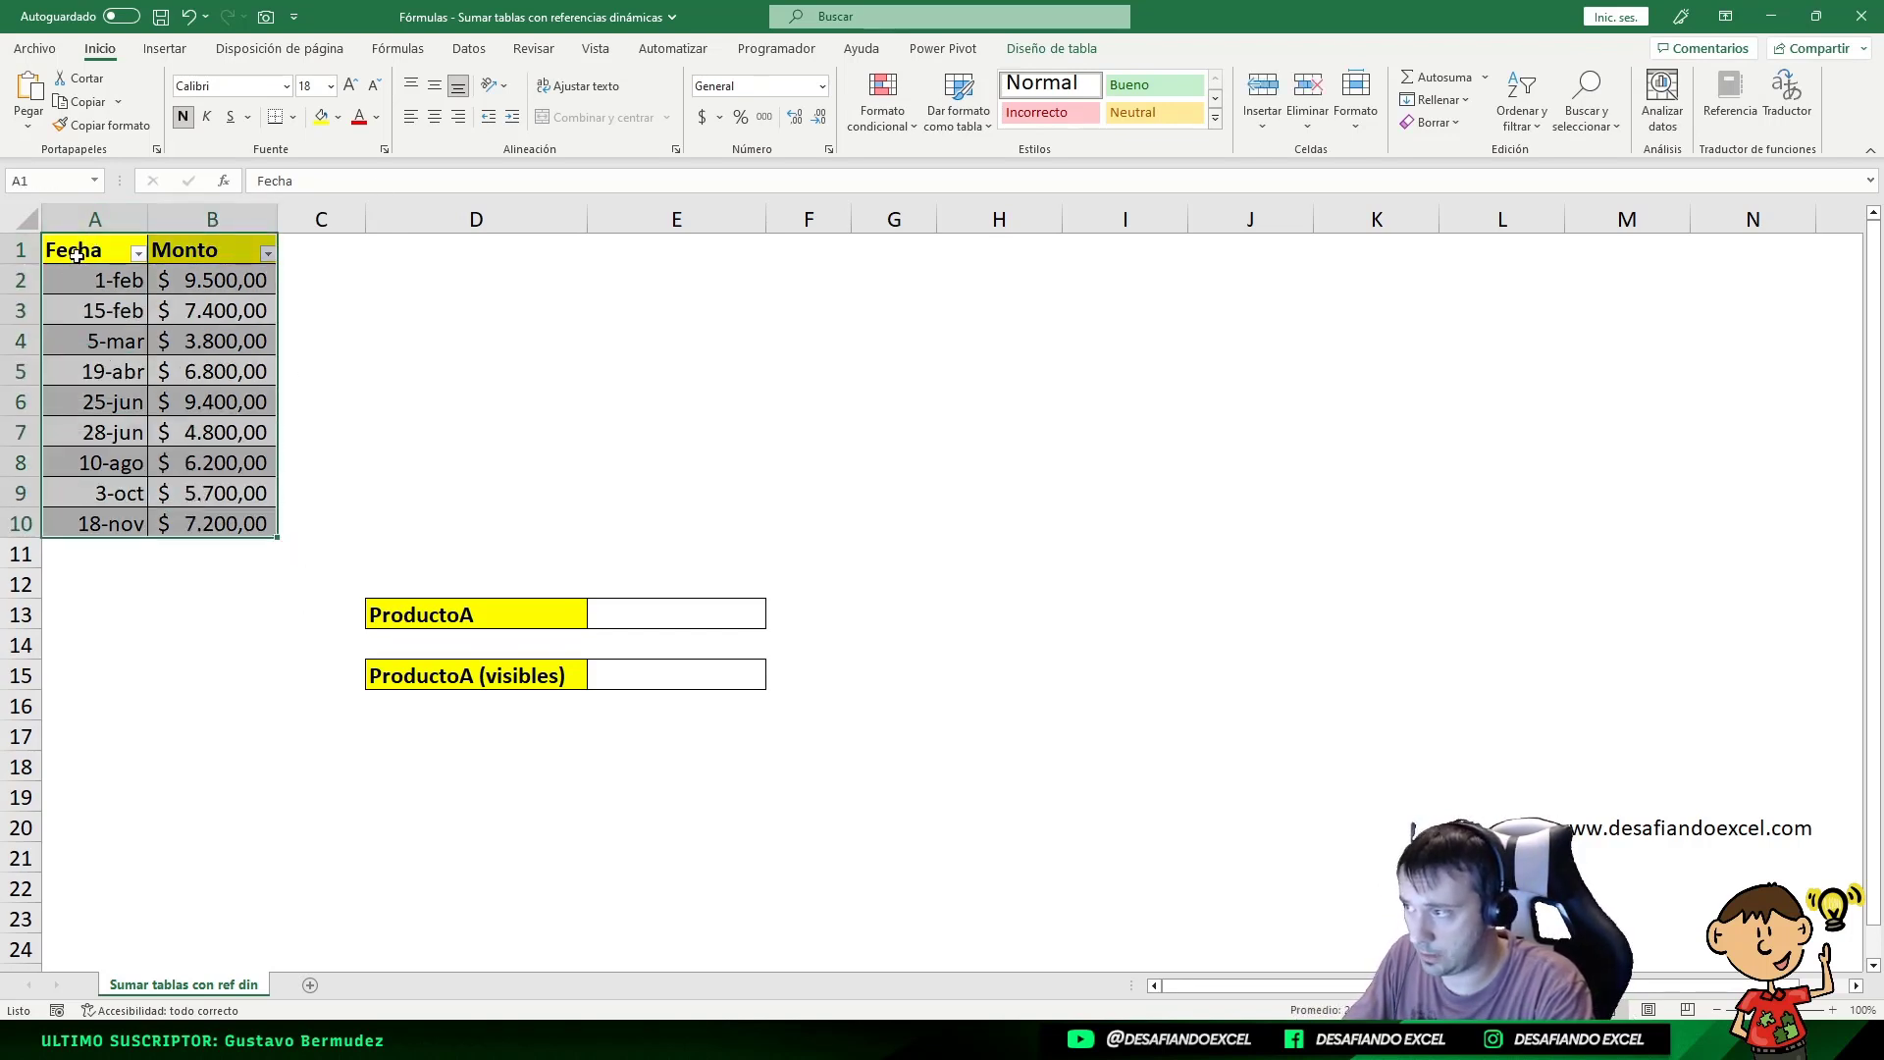
{"action": "left_click", "coordinate": [78, 257]}
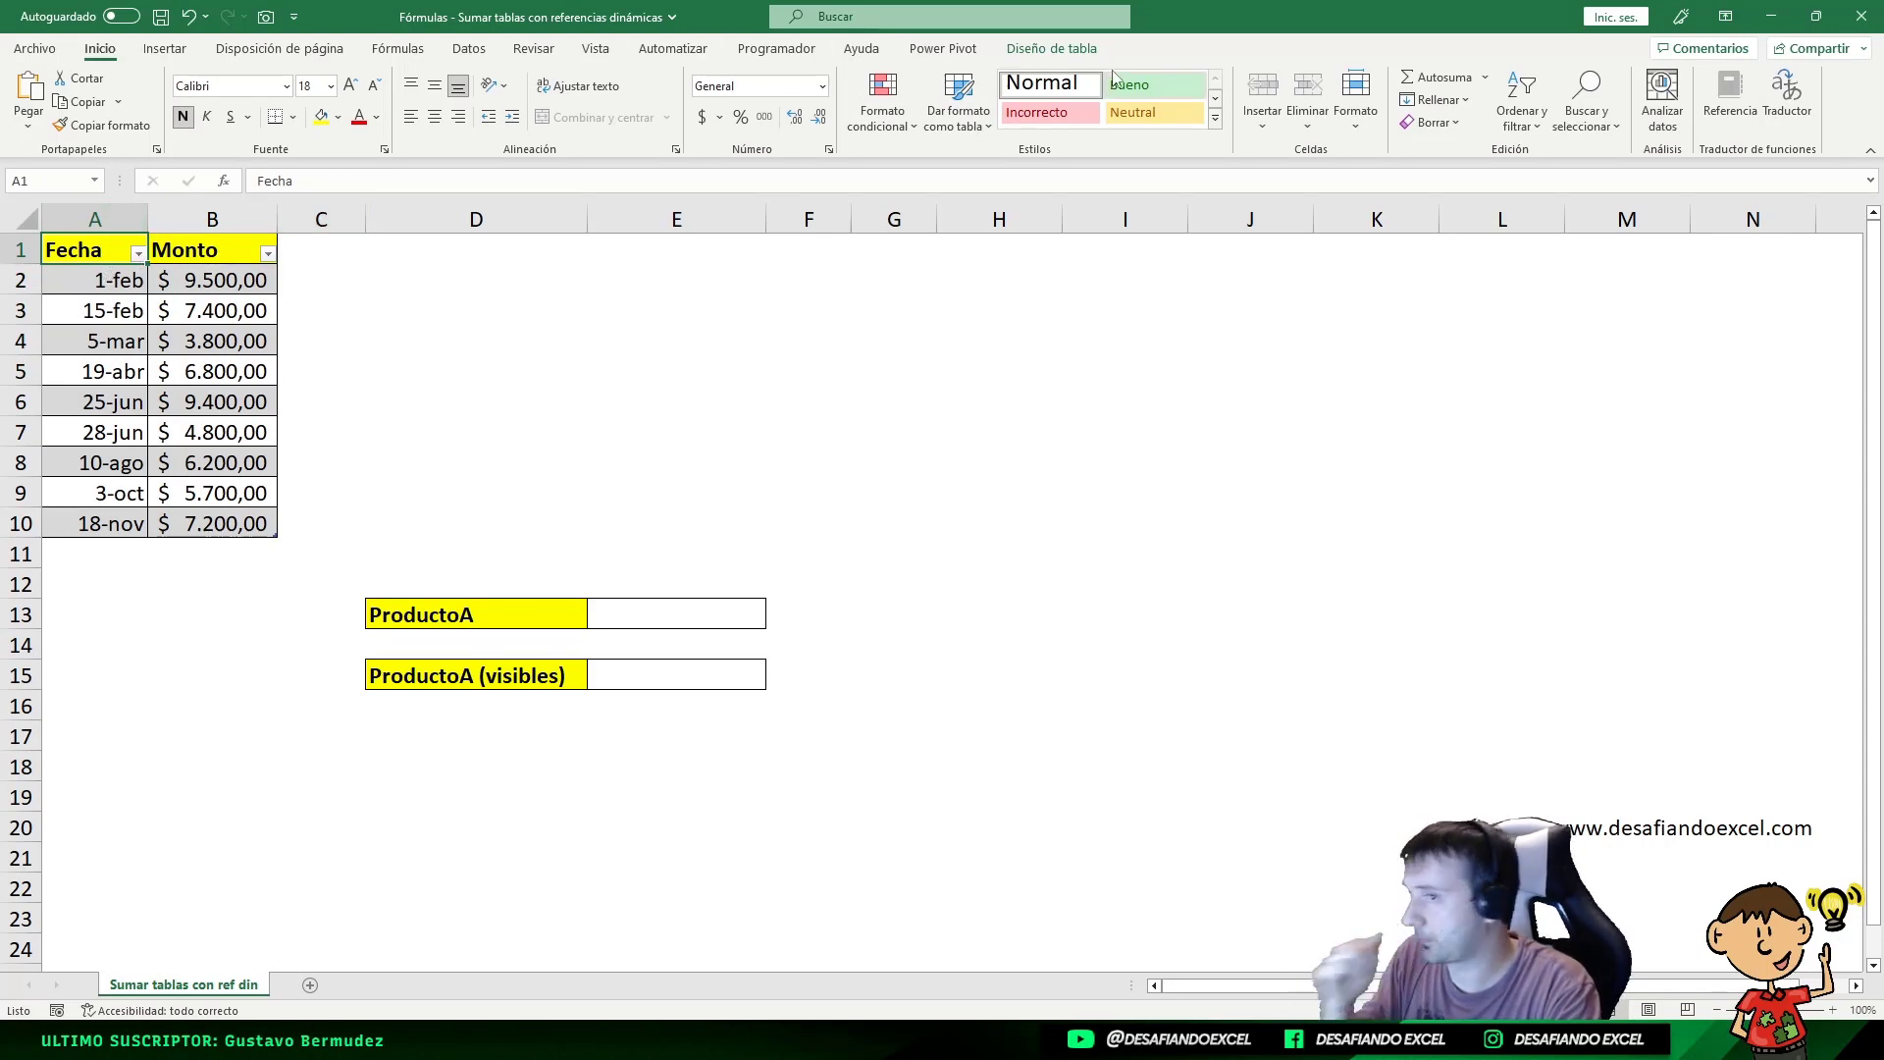
{"action": "left_click", "coordinate": [1065, 51]}
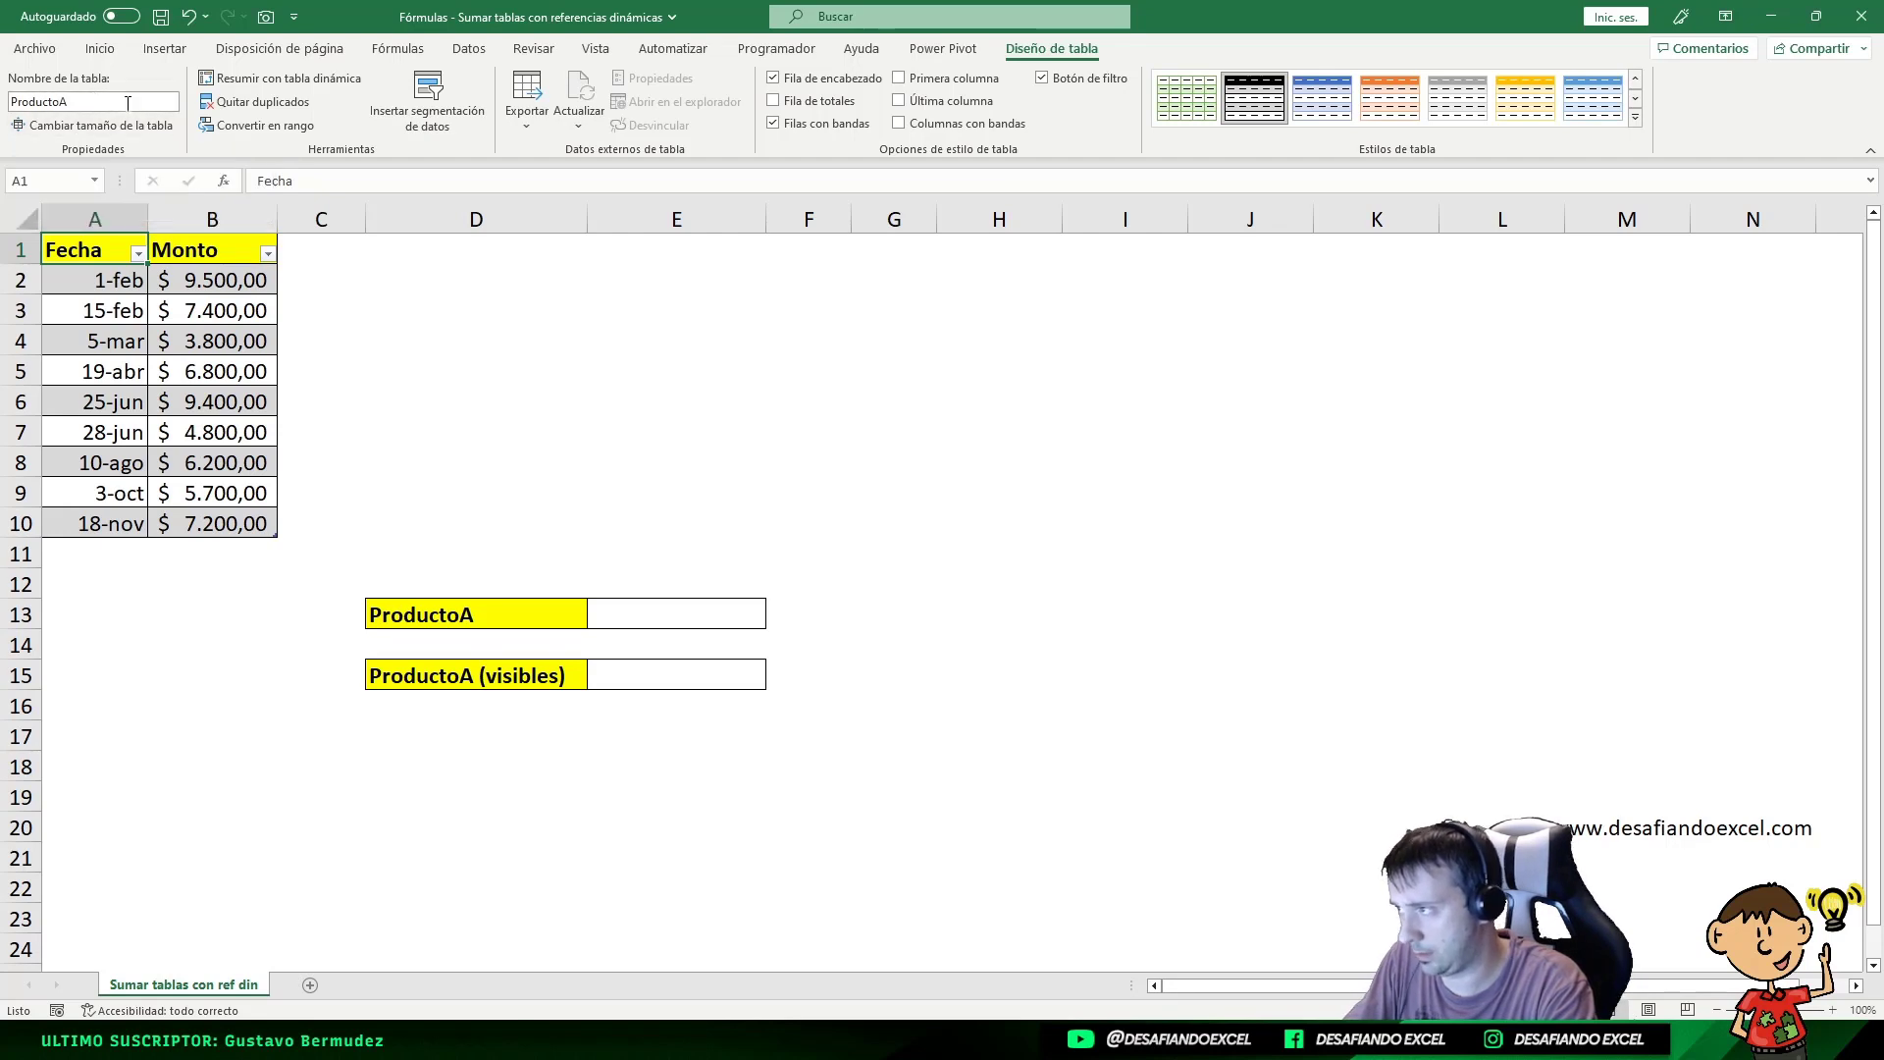
{"action": "left_click", "coordinate": [61, 99]}
{"action": "key", "text": "Delete"}
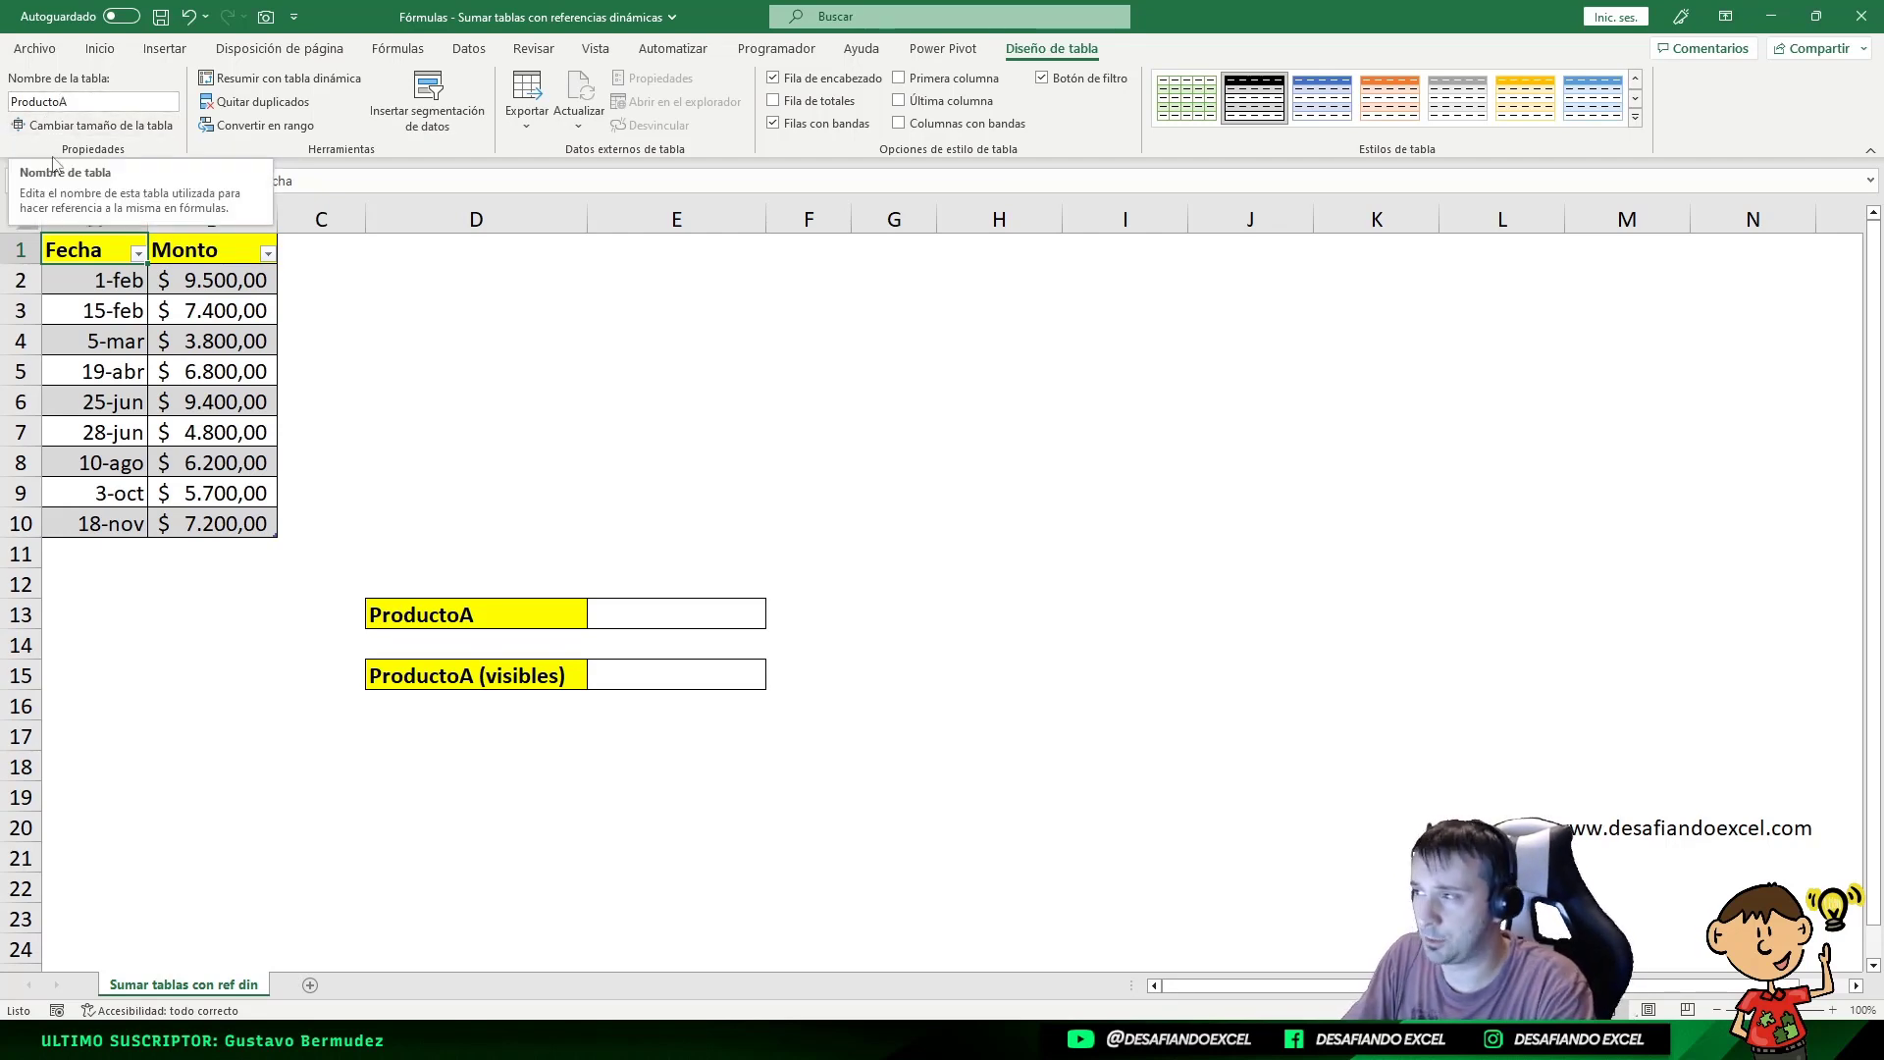
{"action": "type", "text": "A"}
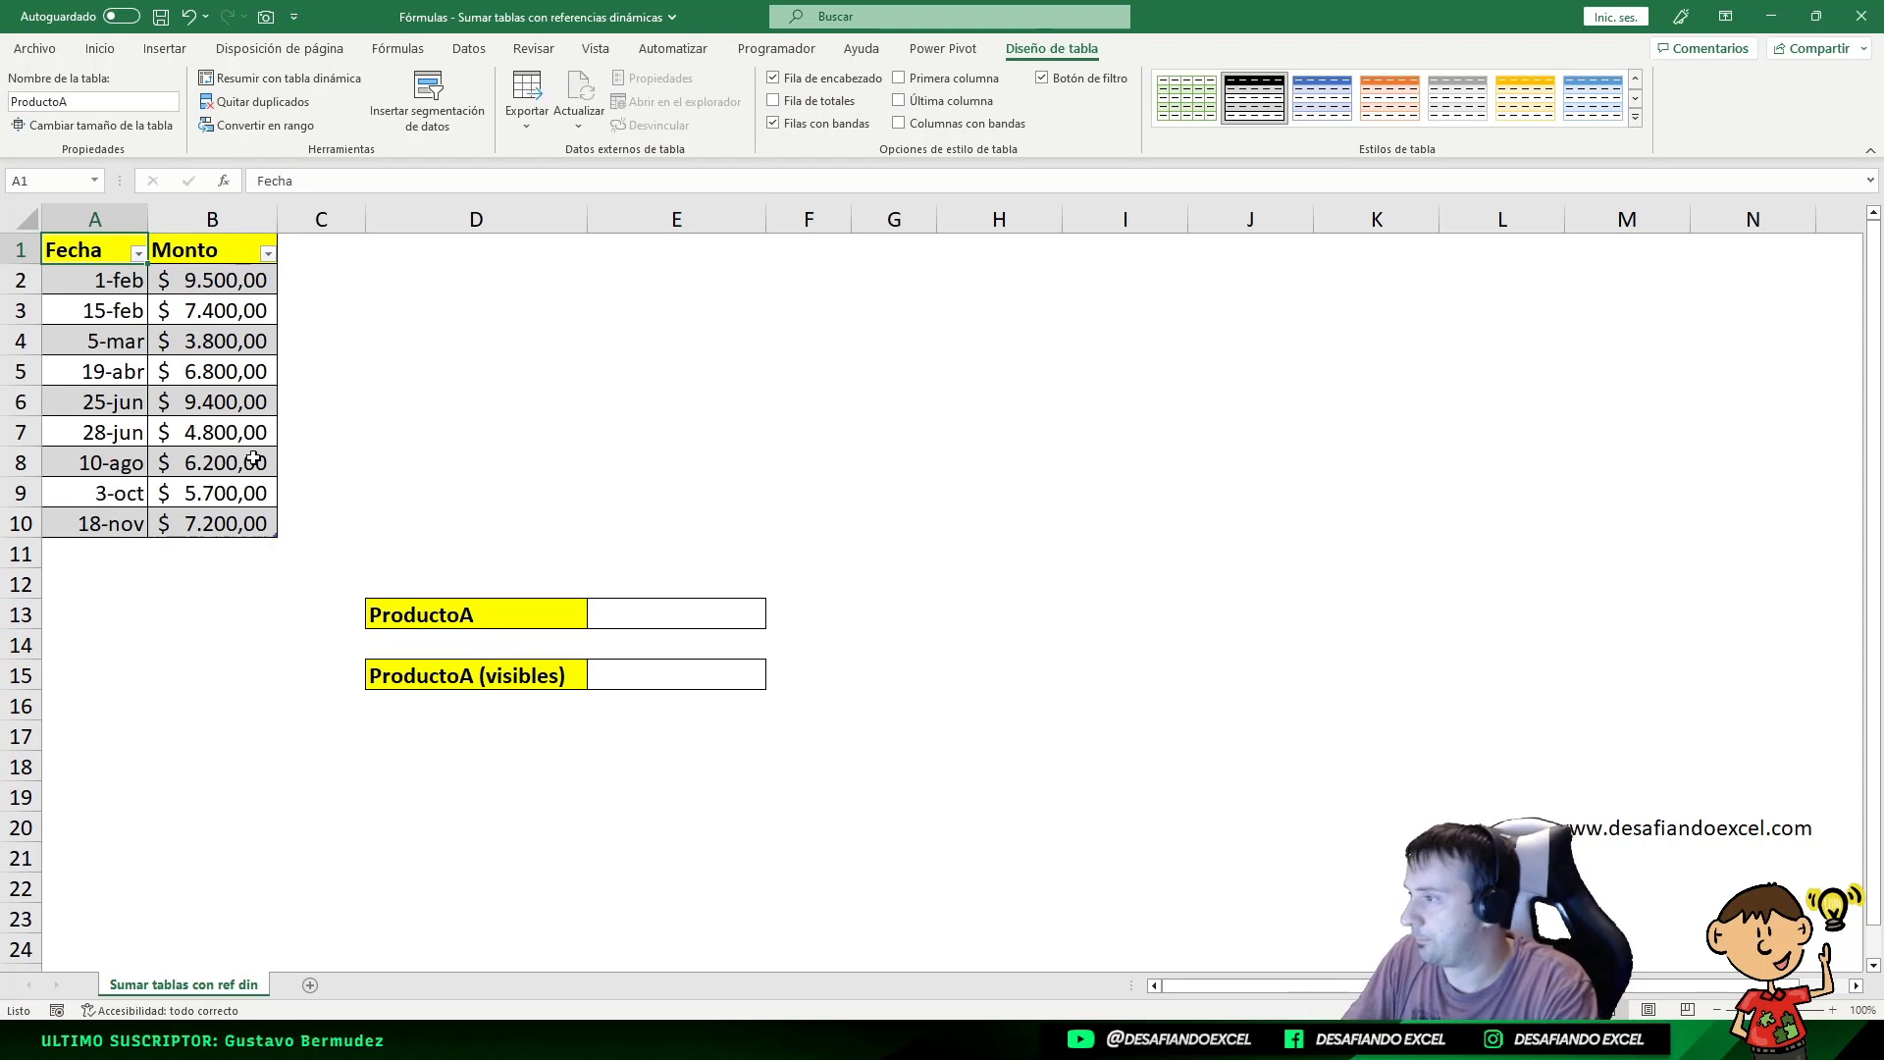
Step: Begin =SUMA(INDIRECTO(D13 in E13, referencing the ProductoA label in D13
{"action": "left_click", "coordinate": [691, 611]}
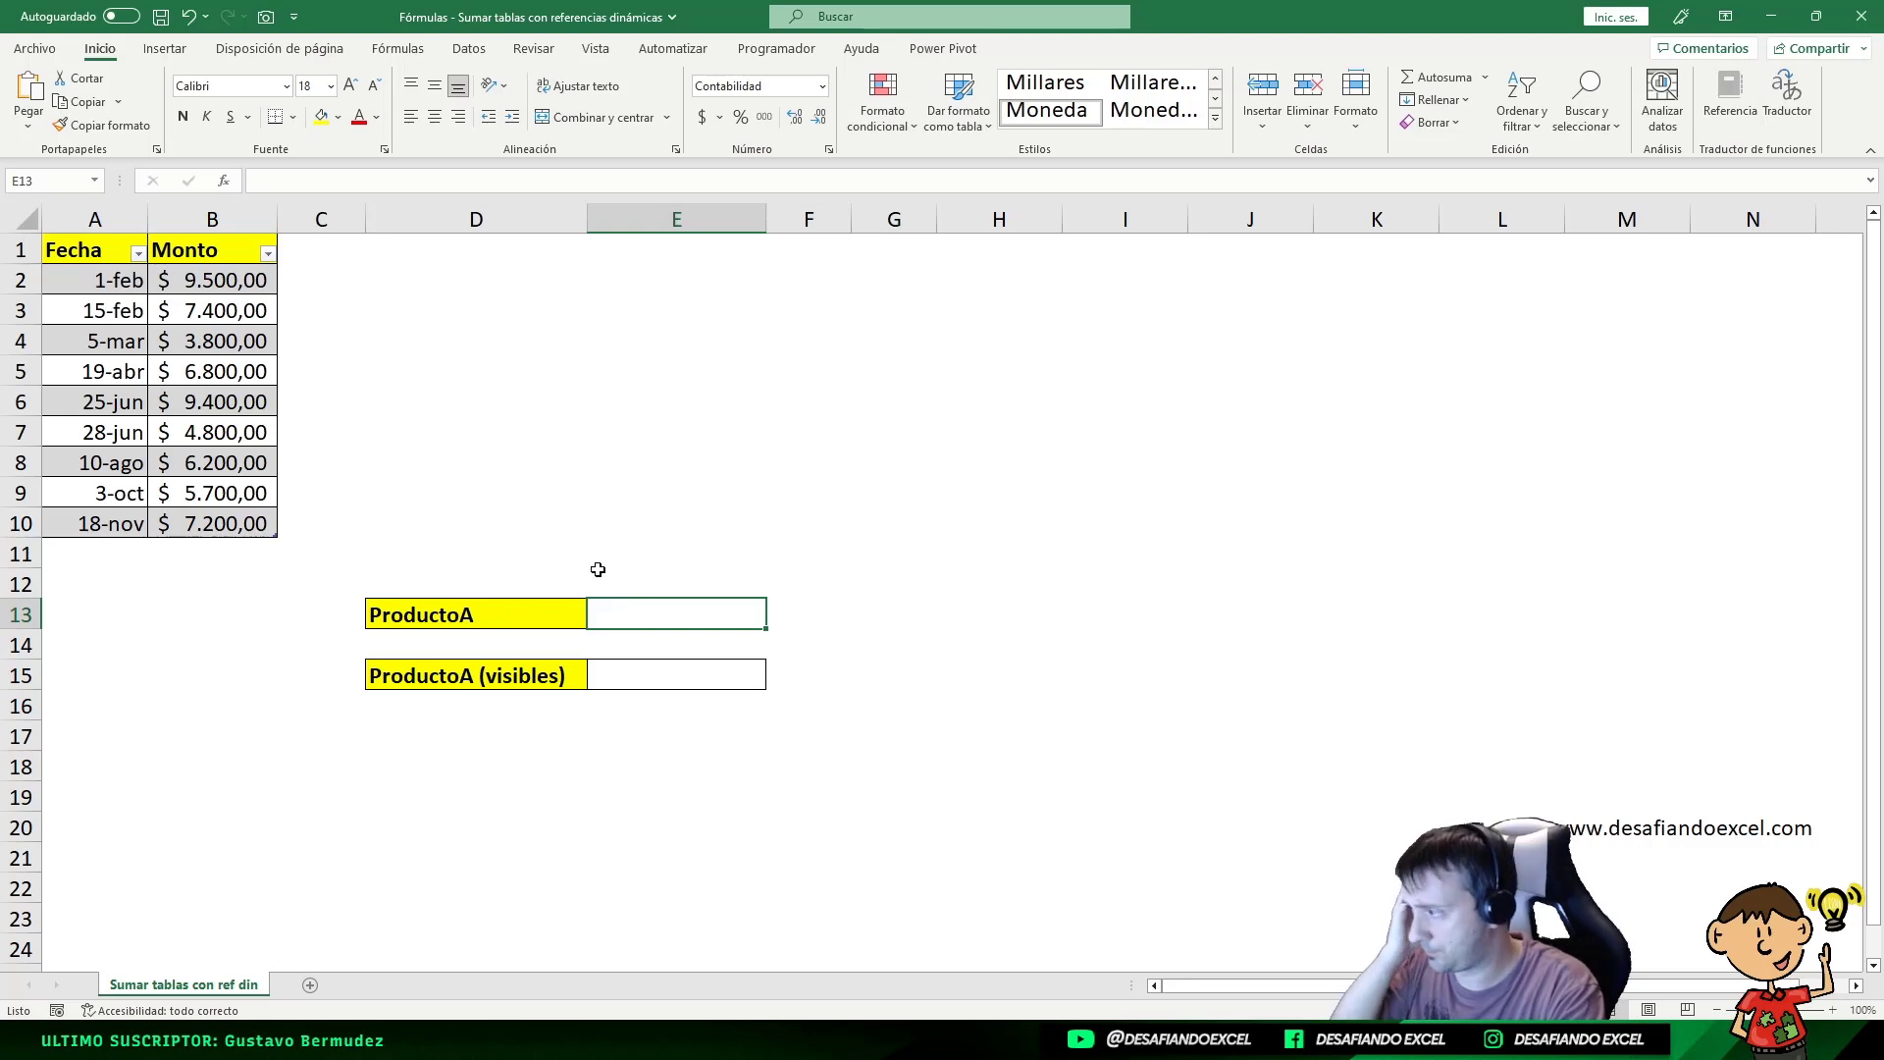
{"action": "double_click", "coordinate": [643, 611]}
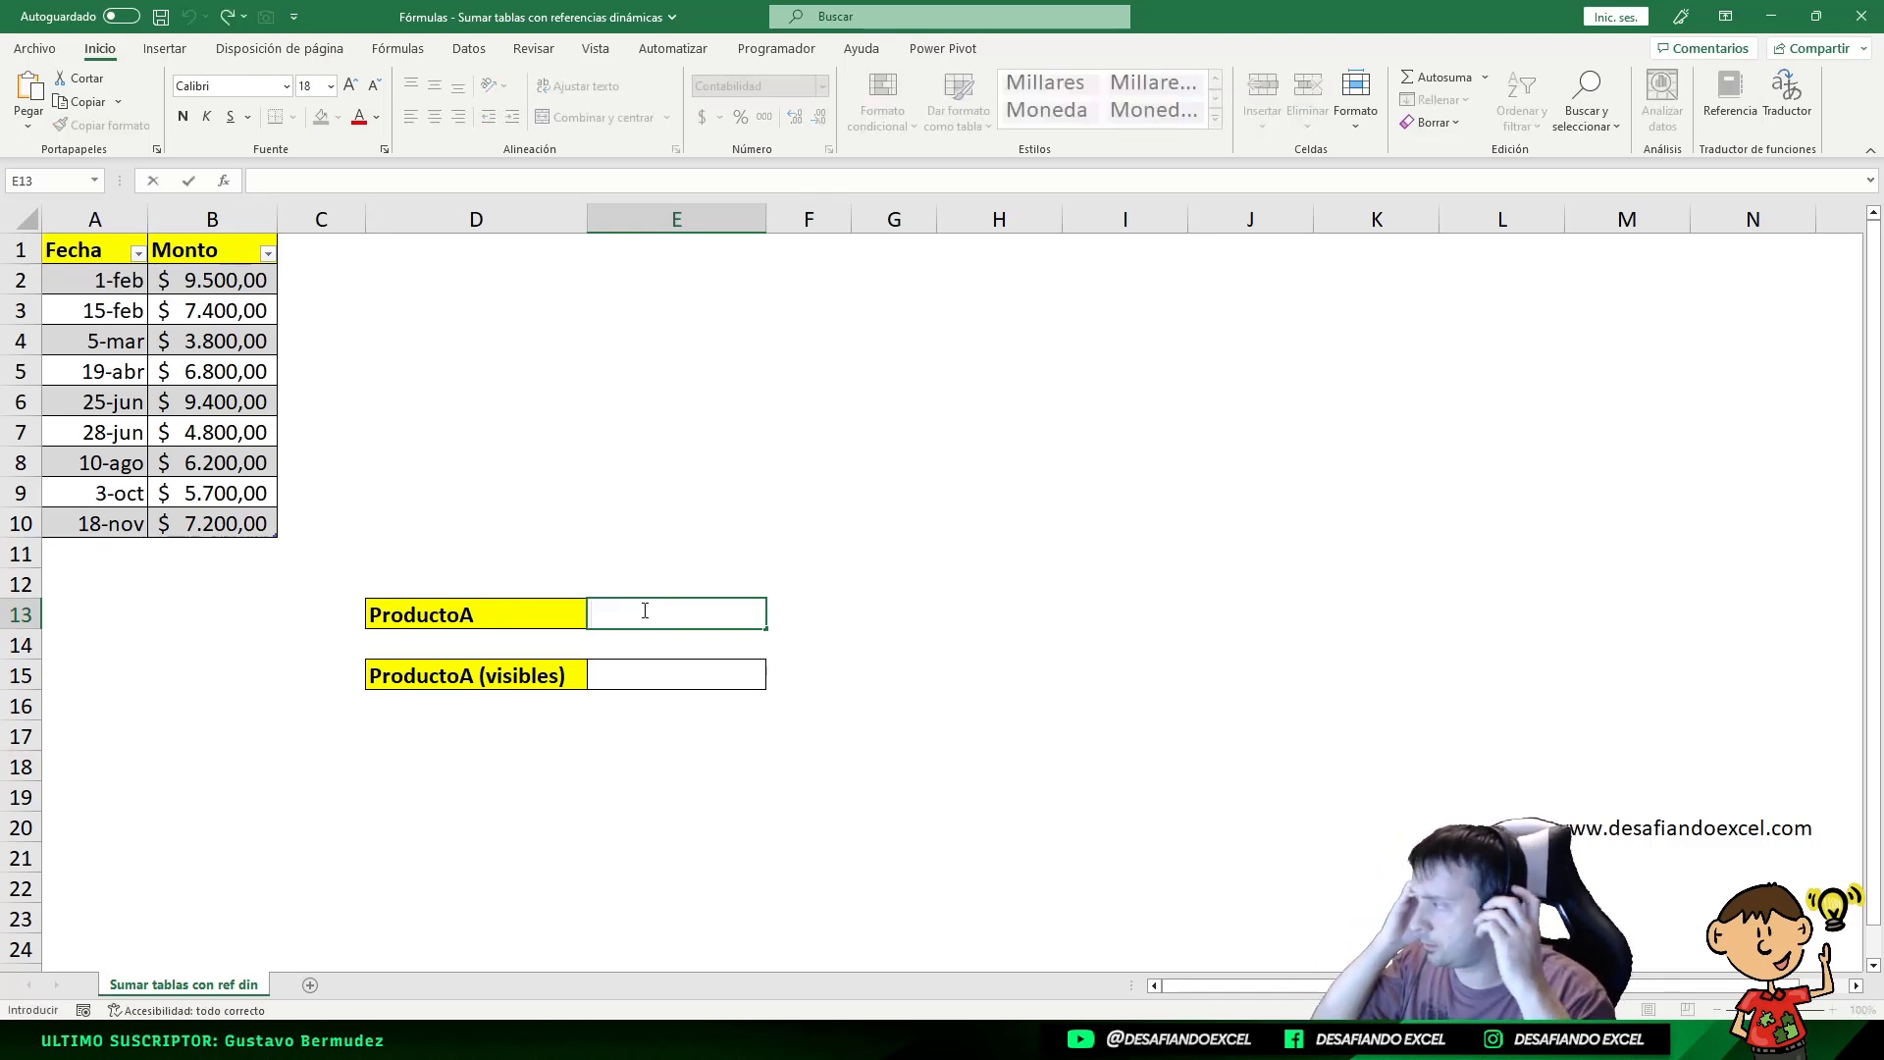
{"action": "type", "text": "="}
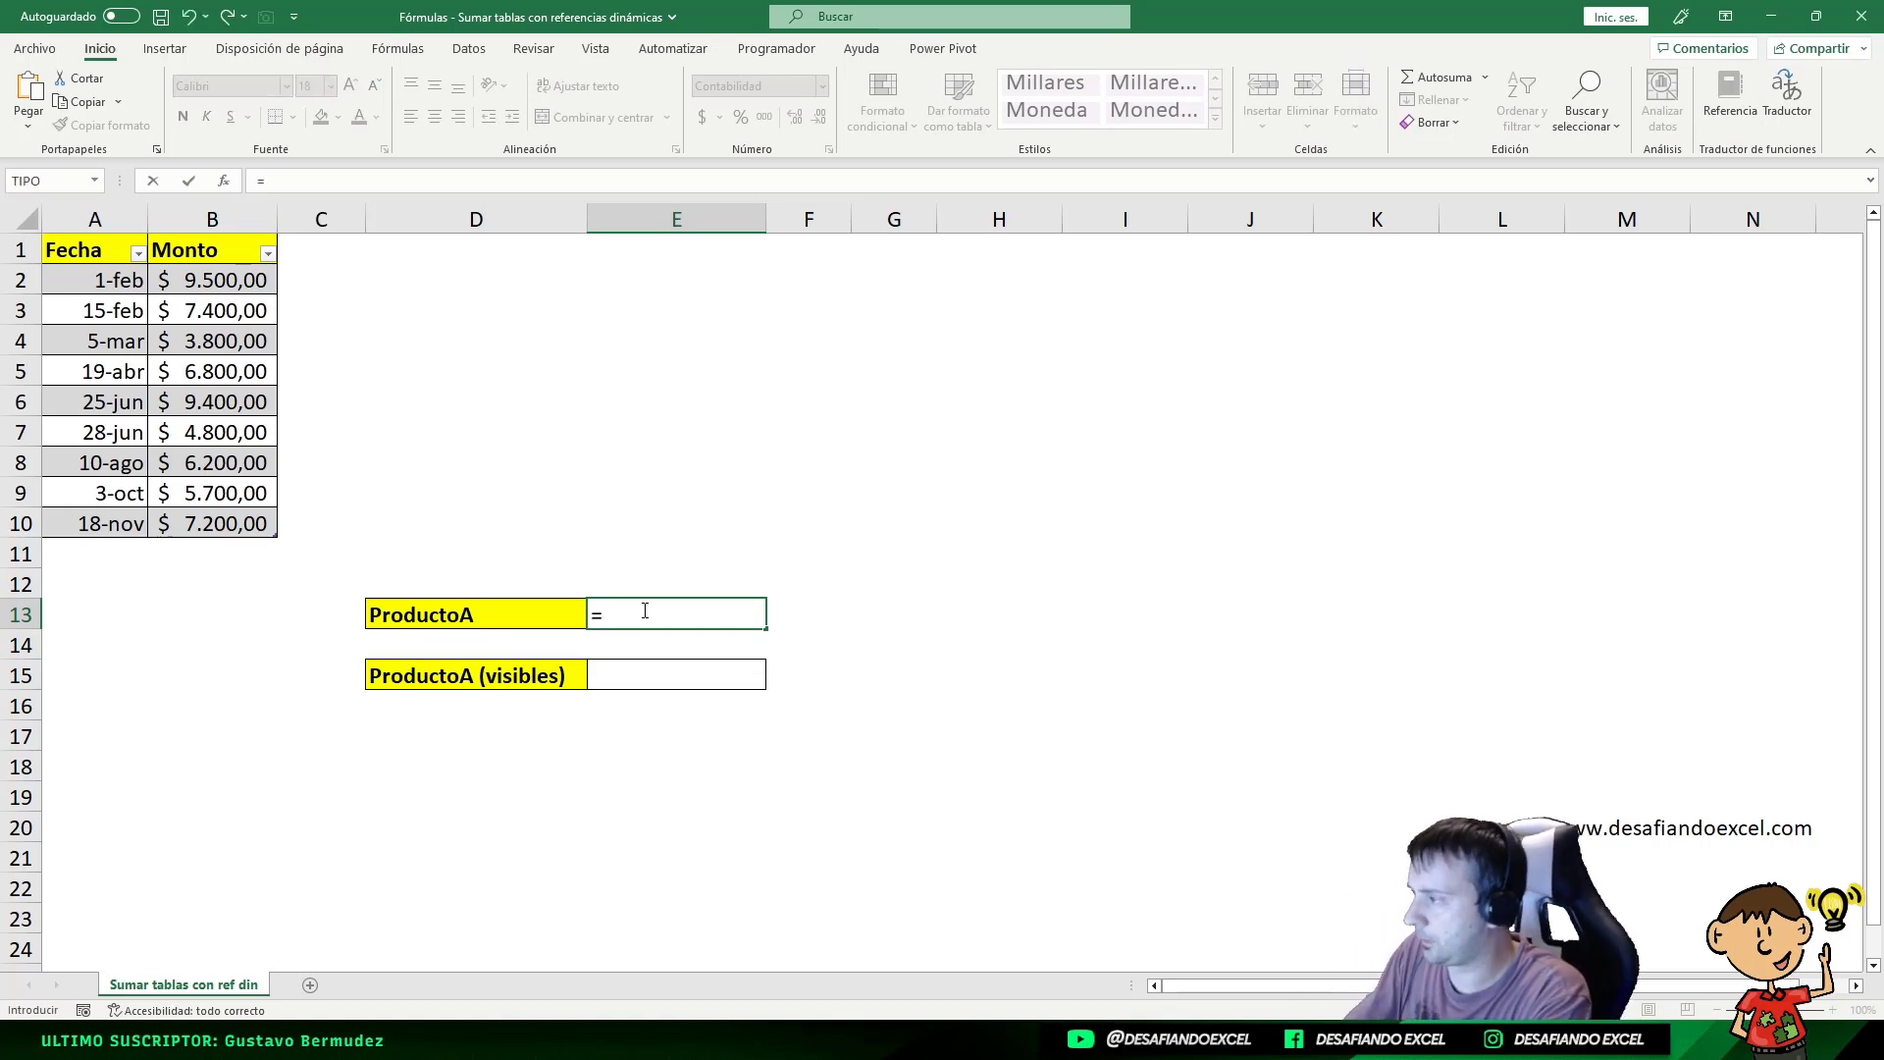
{"action": "type", "text": "SUMA"}
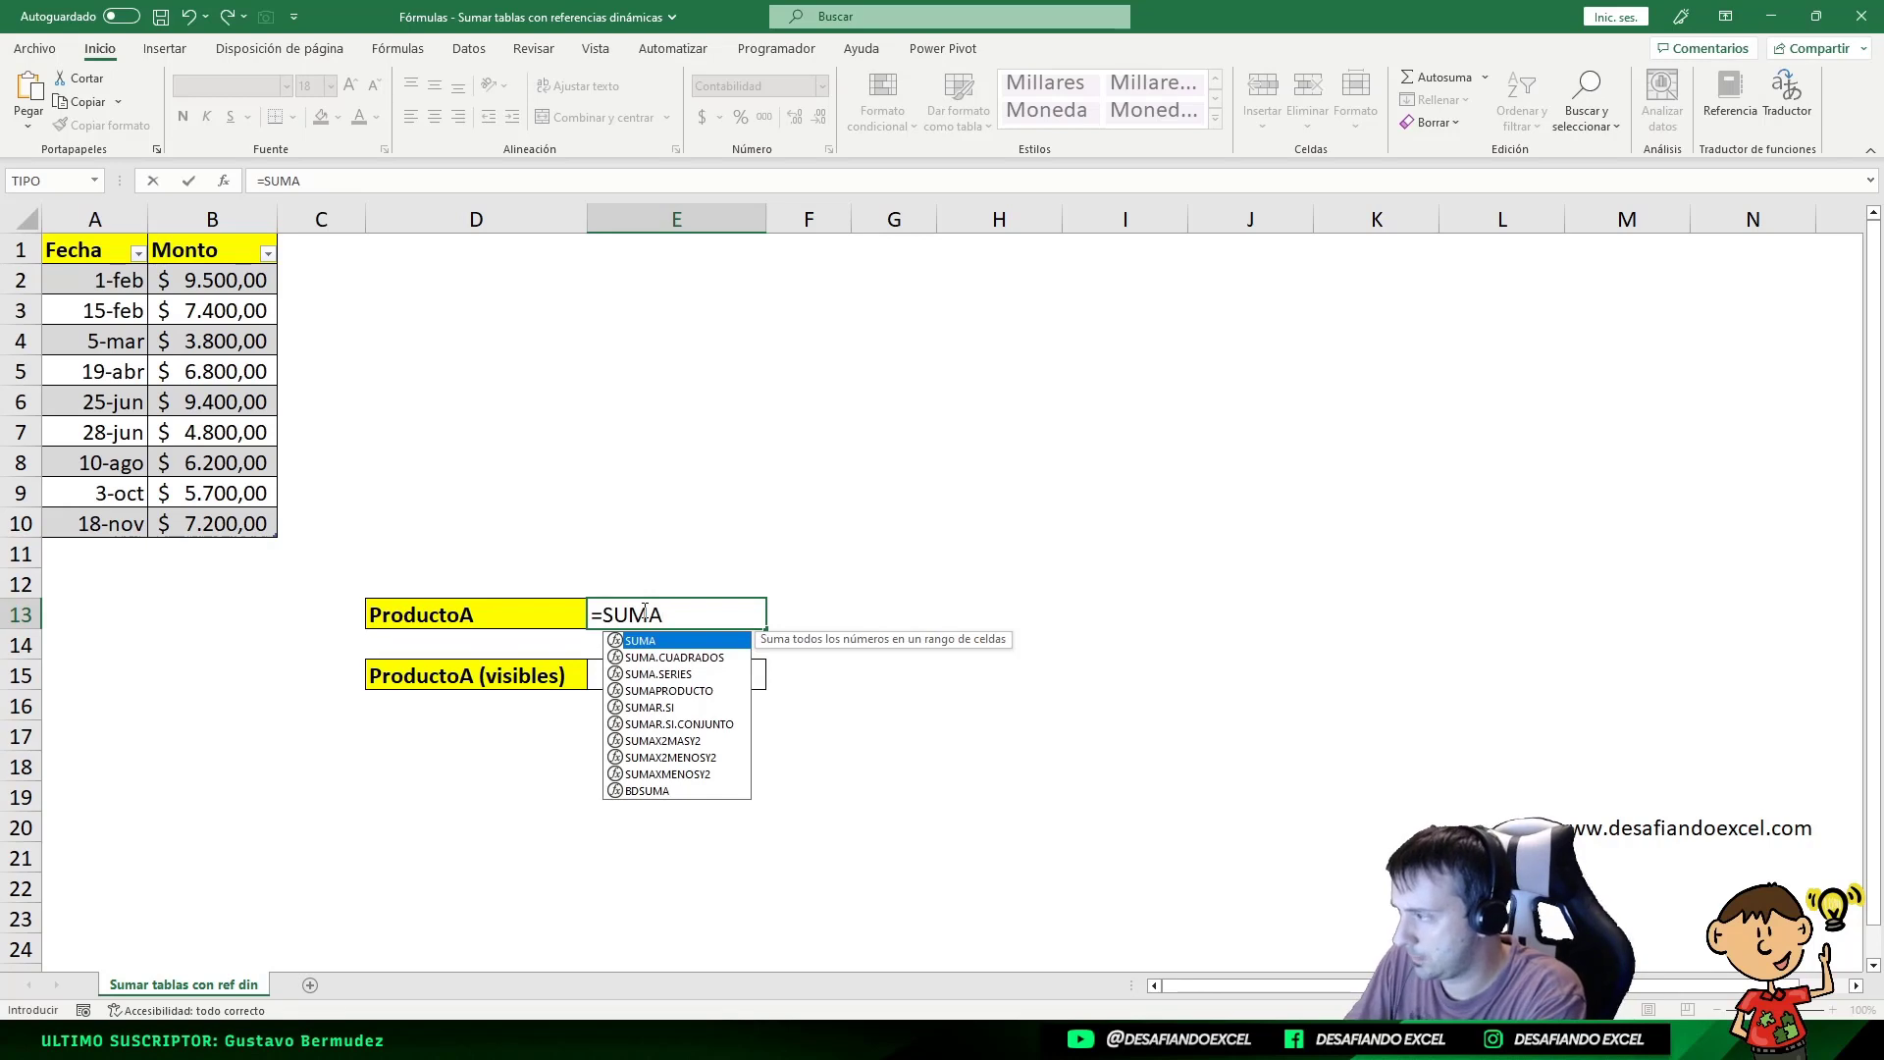
{"action": "type", "text": "("}
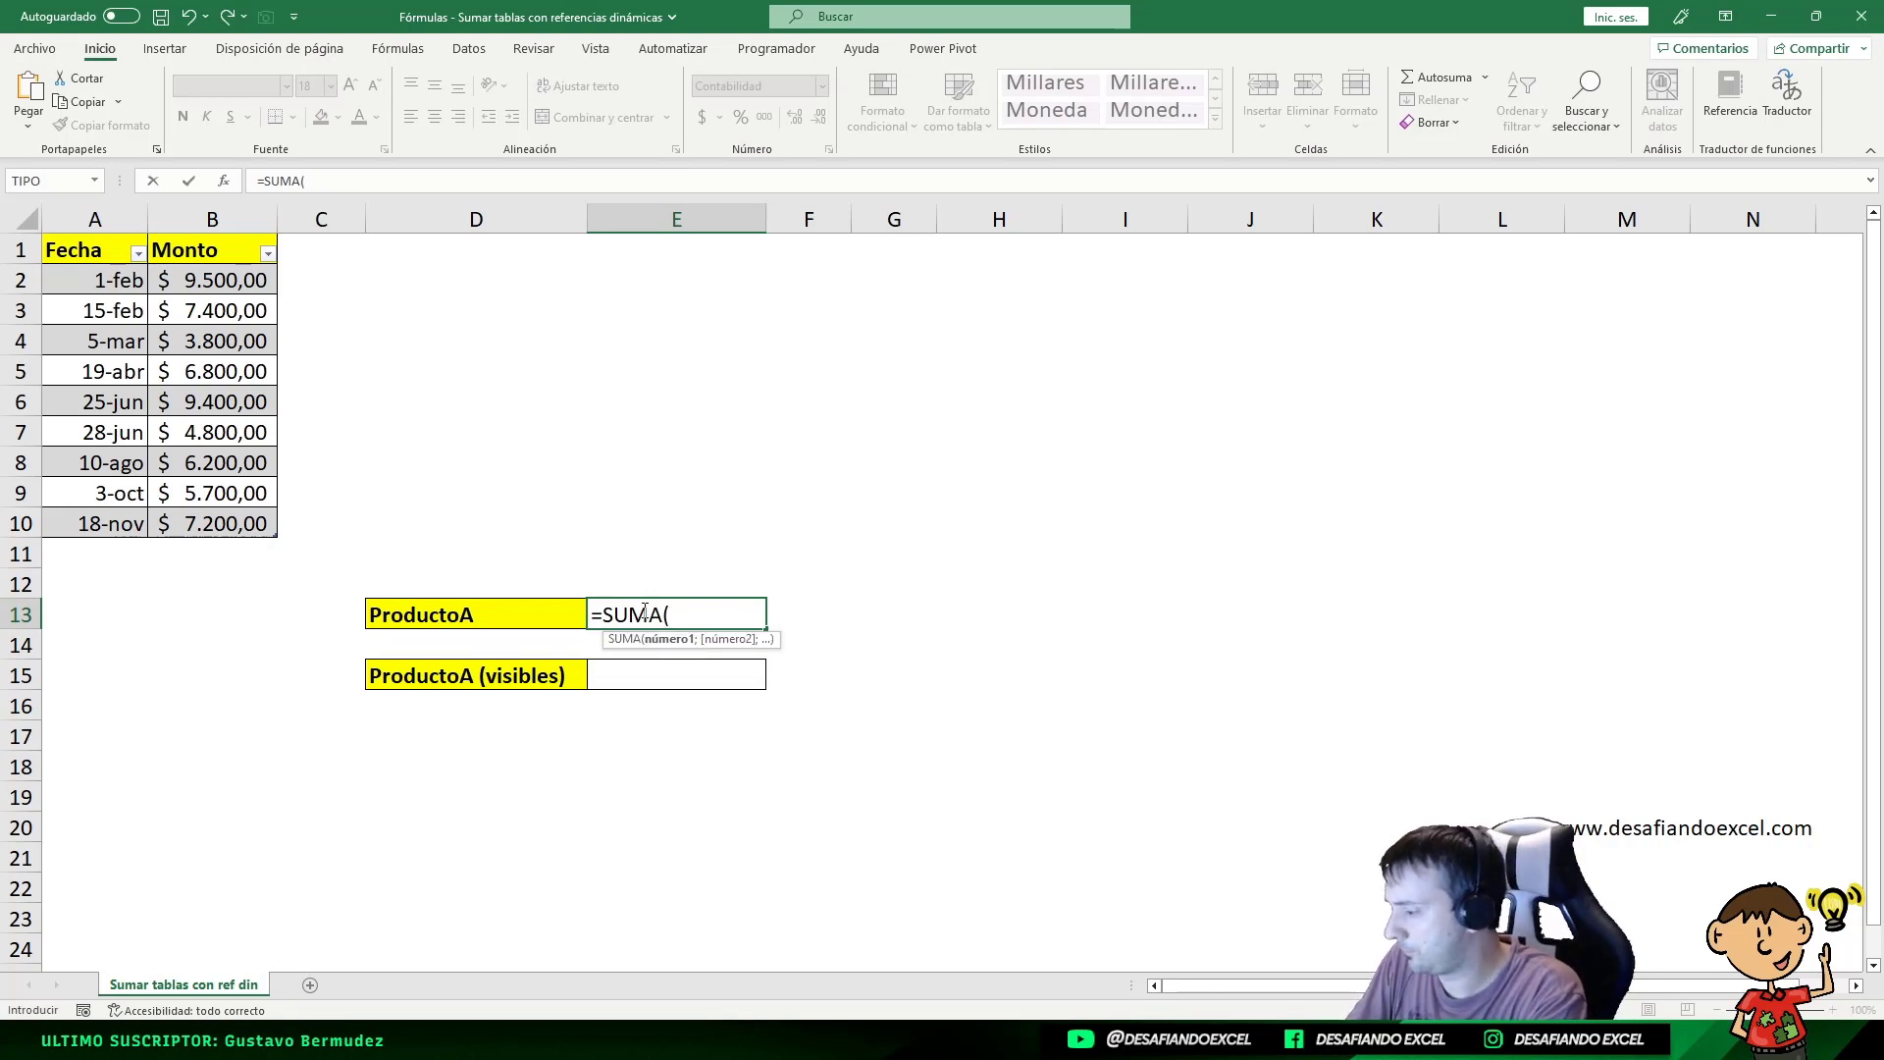
{"action": "type", "text": "IN"}
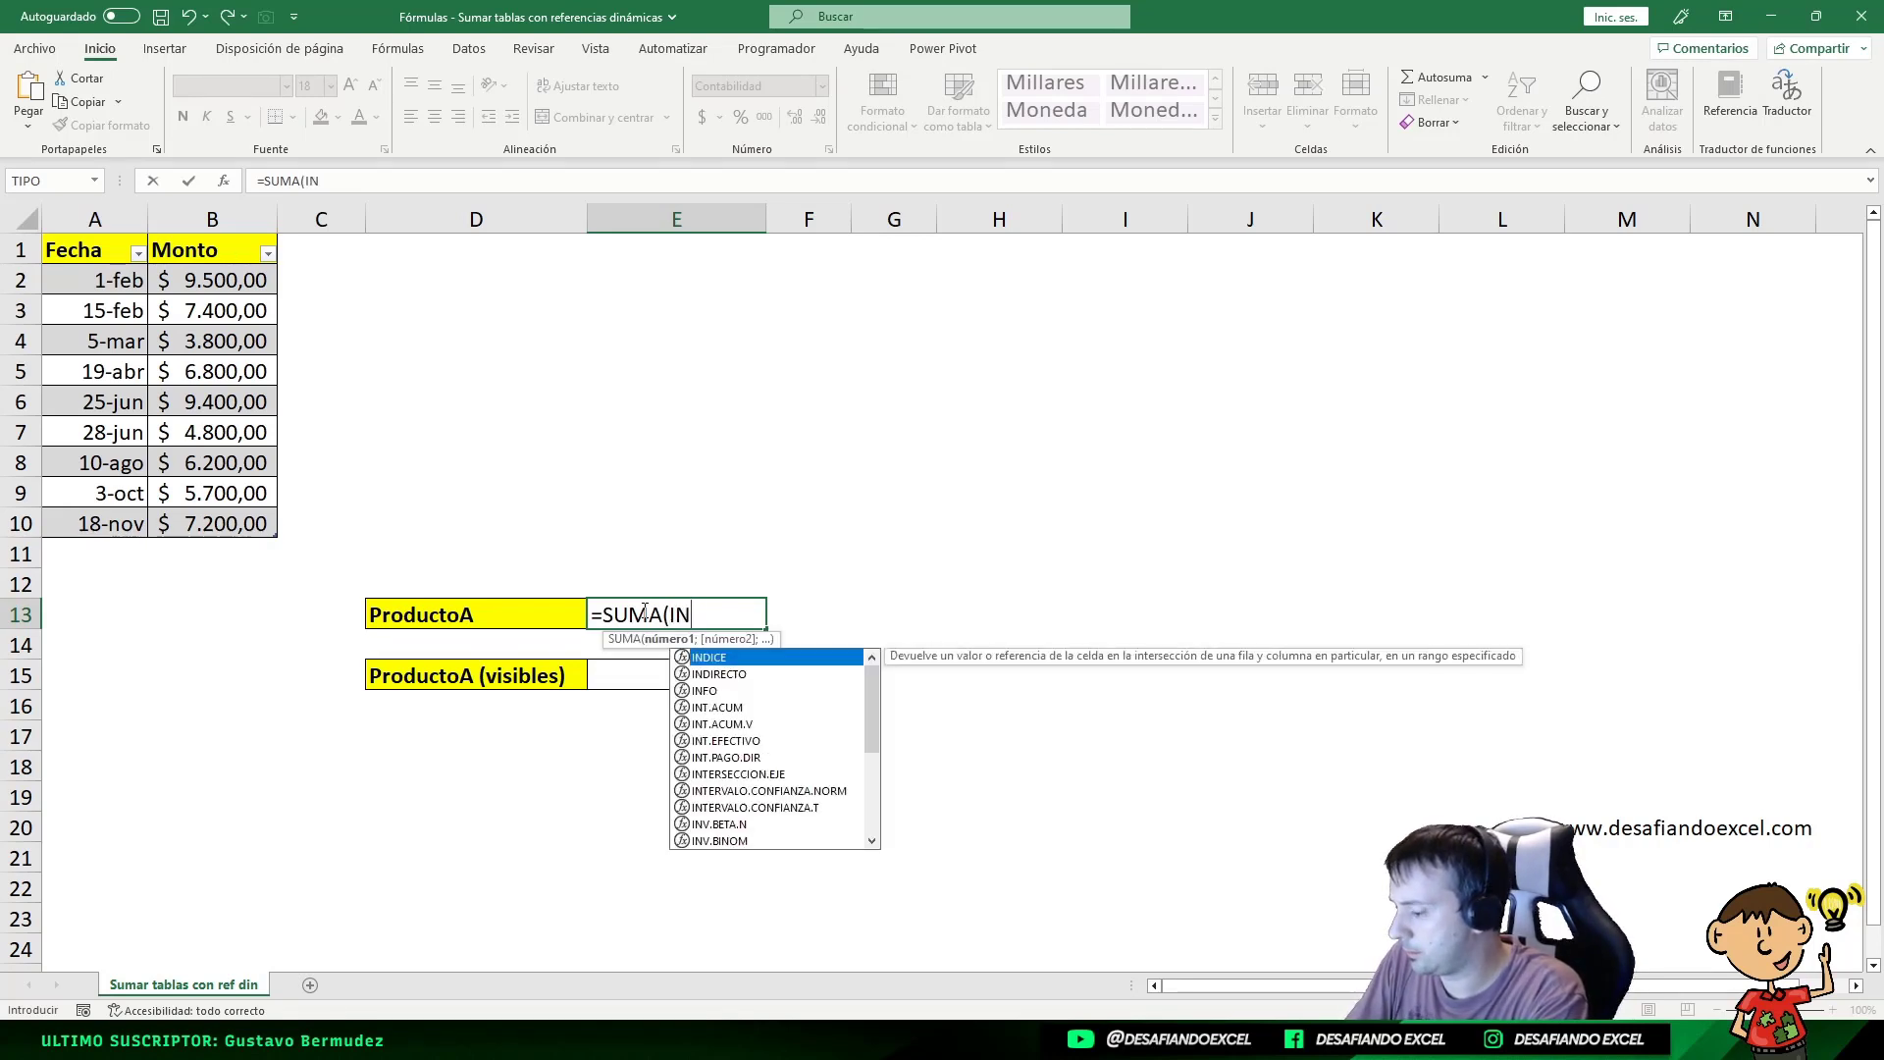
{"action": "type", "text": "DIRECTO"}
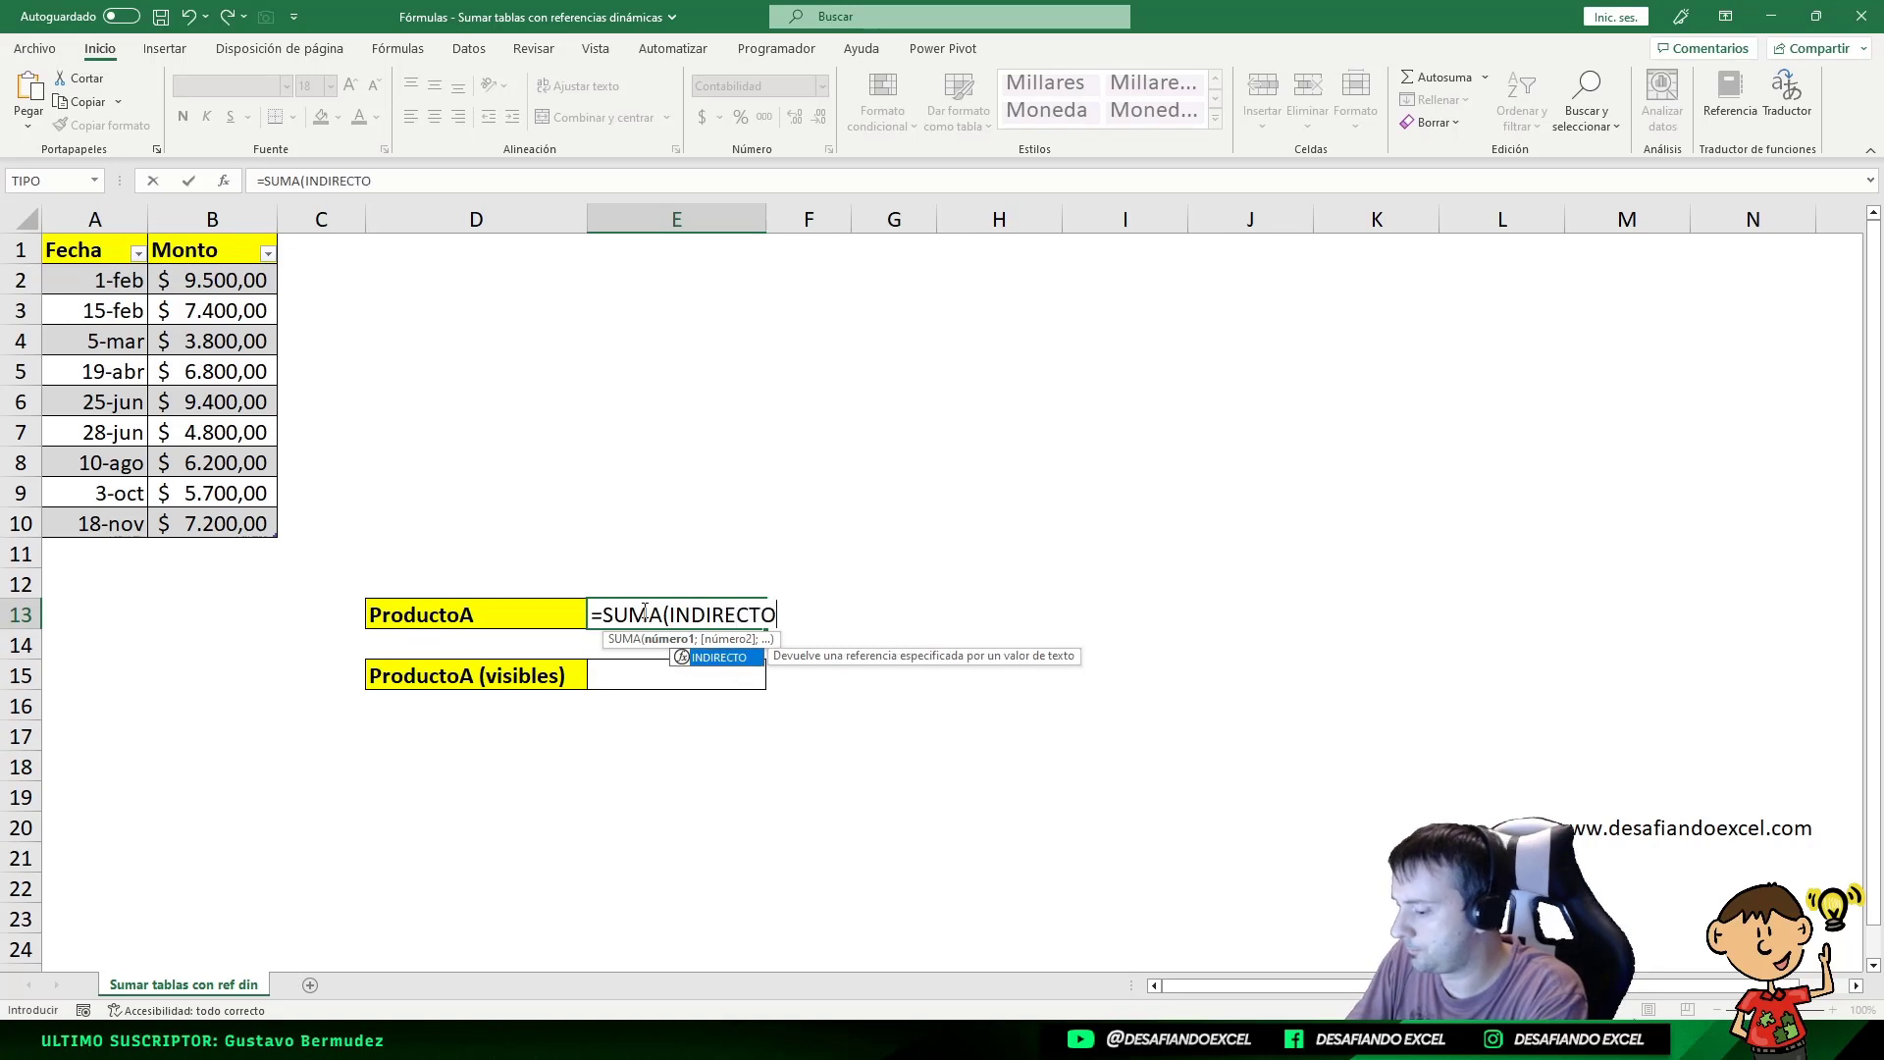
{"action": "type", "text": "("}
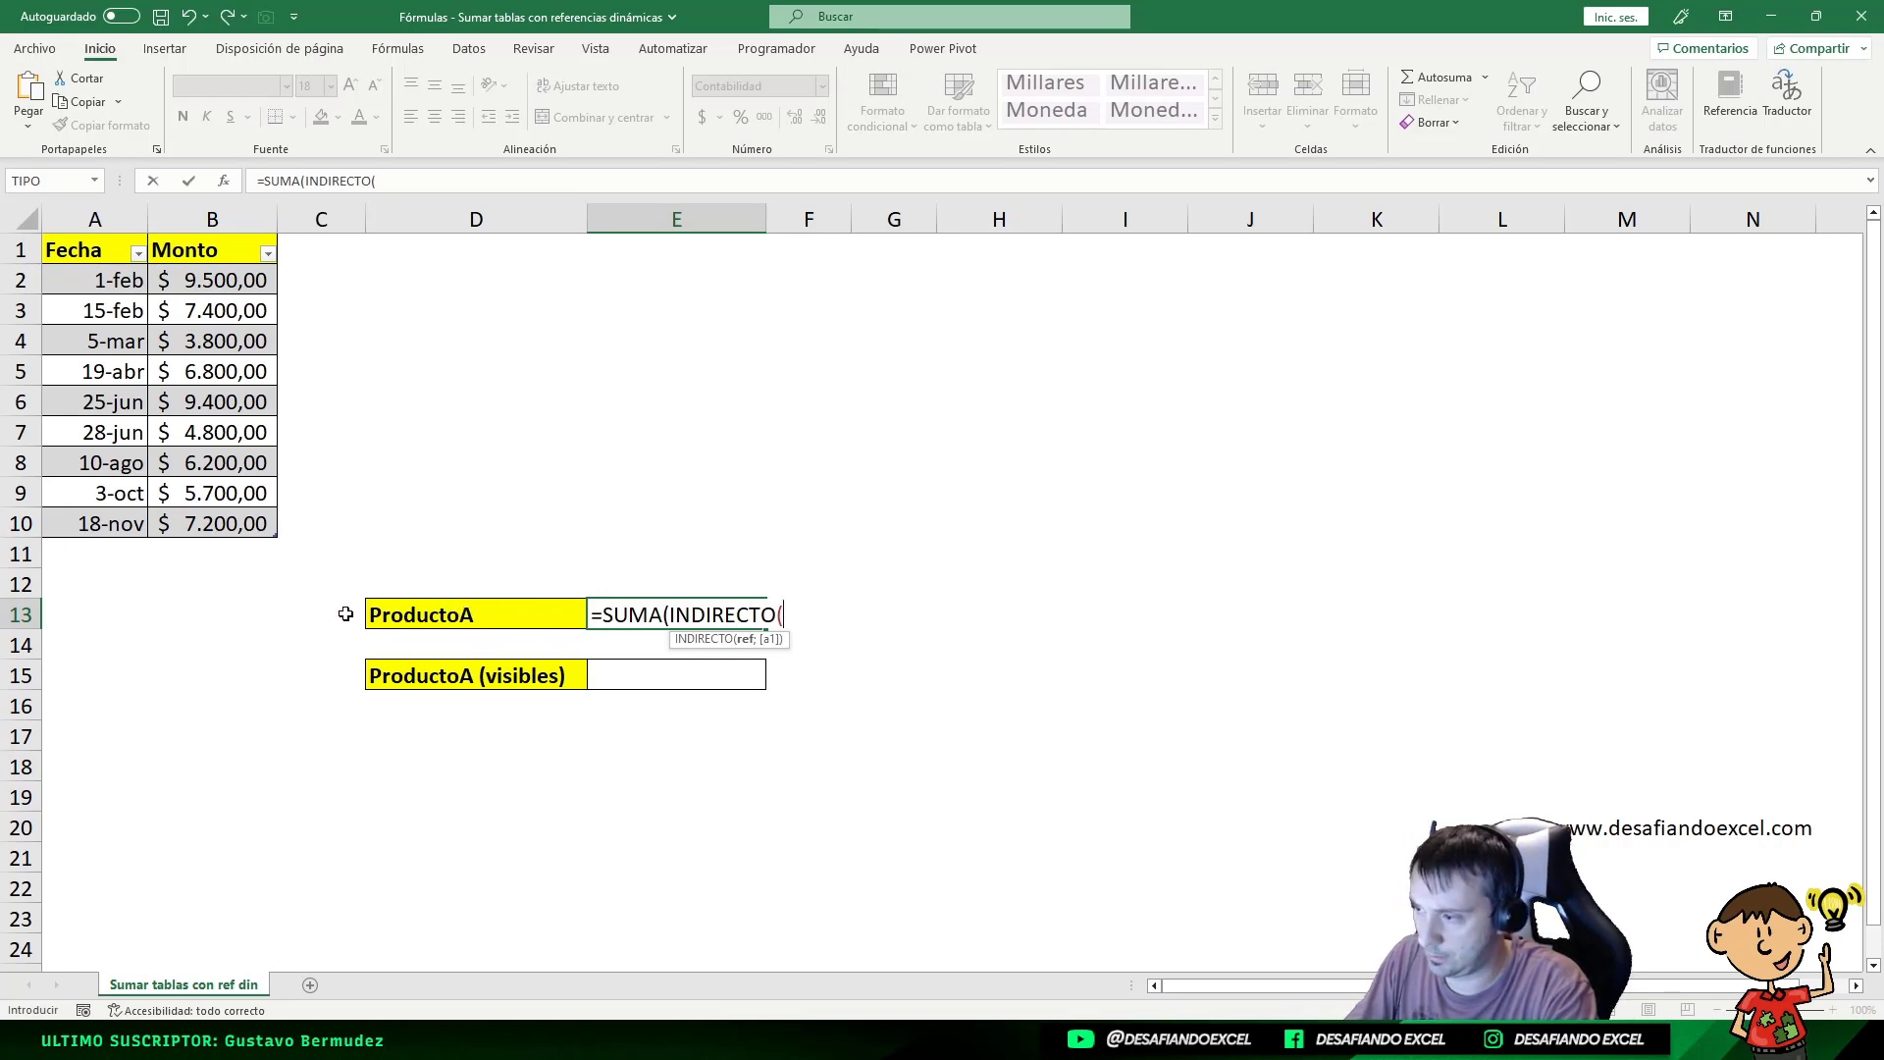
{"action": "left_click", "coordinate": [550, 611]}
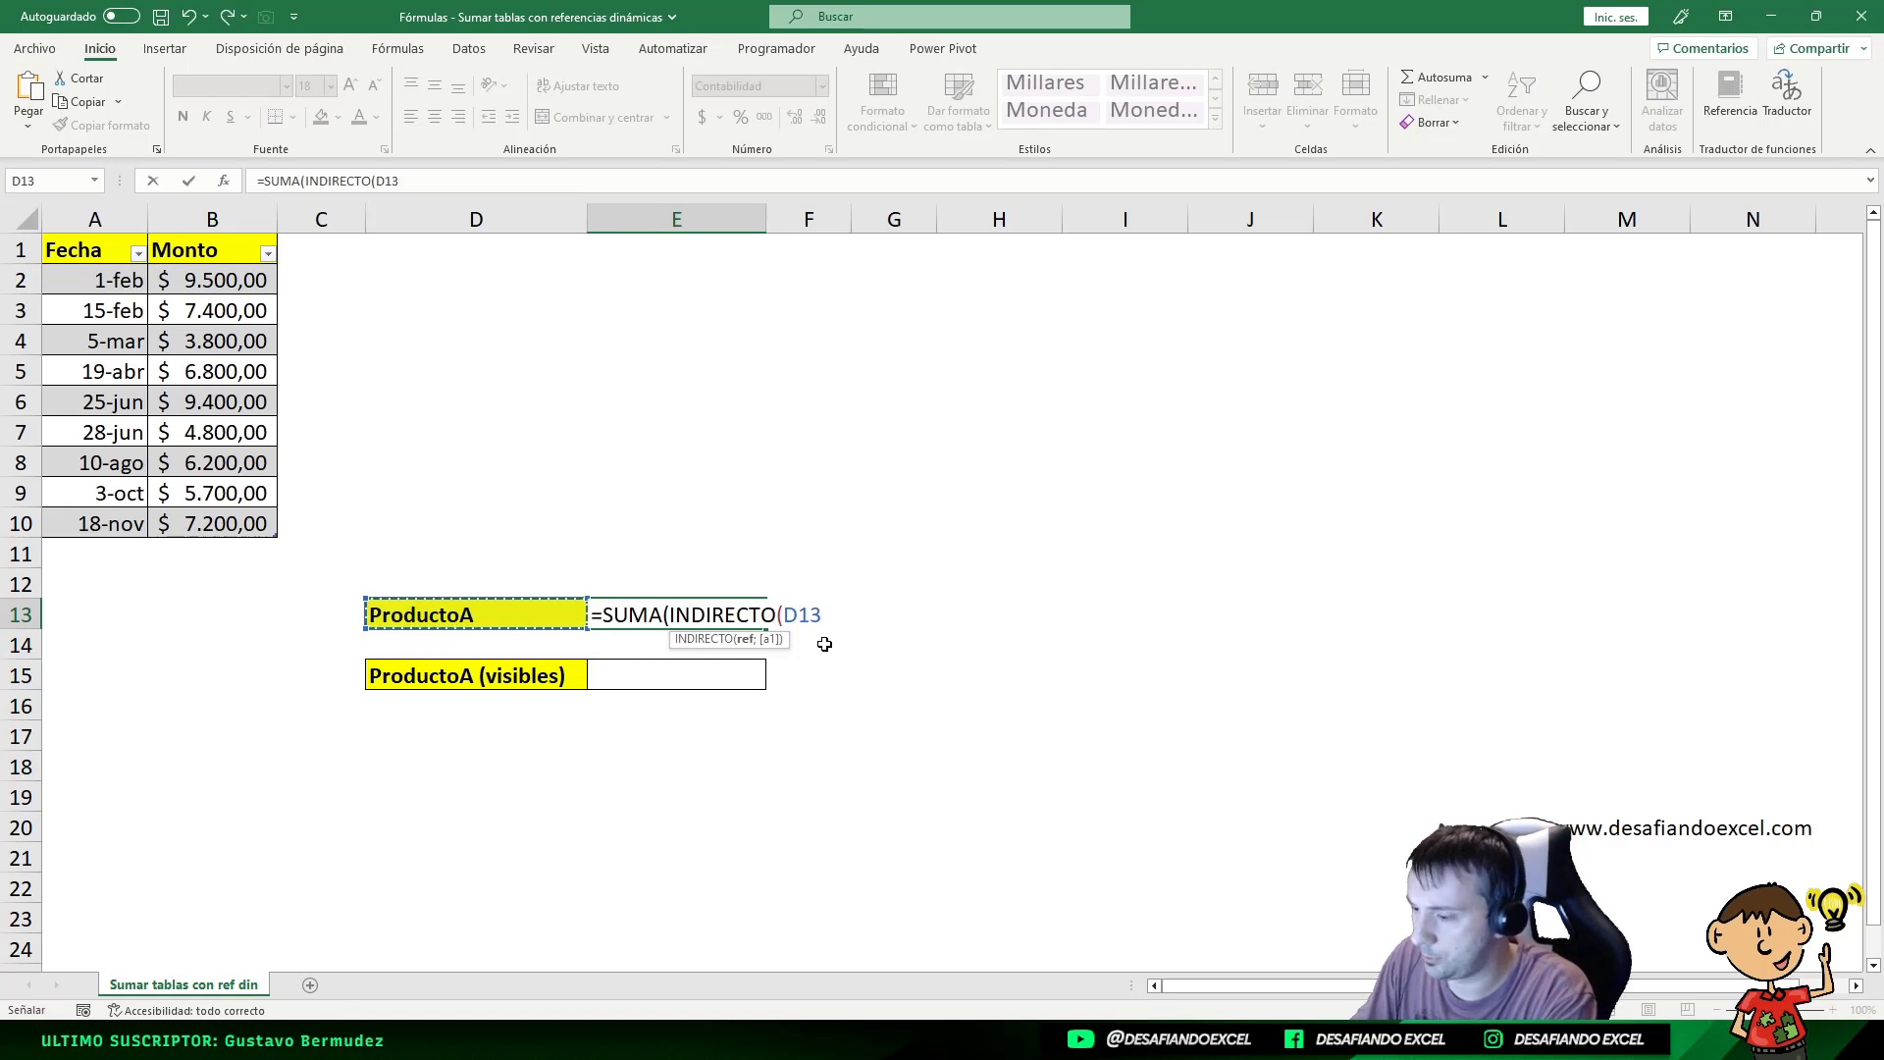
Step: Append &"[Monto]") after D13 so INDIRECTO joins the table name with the Monto column
{"action": "type", "text": "&"}
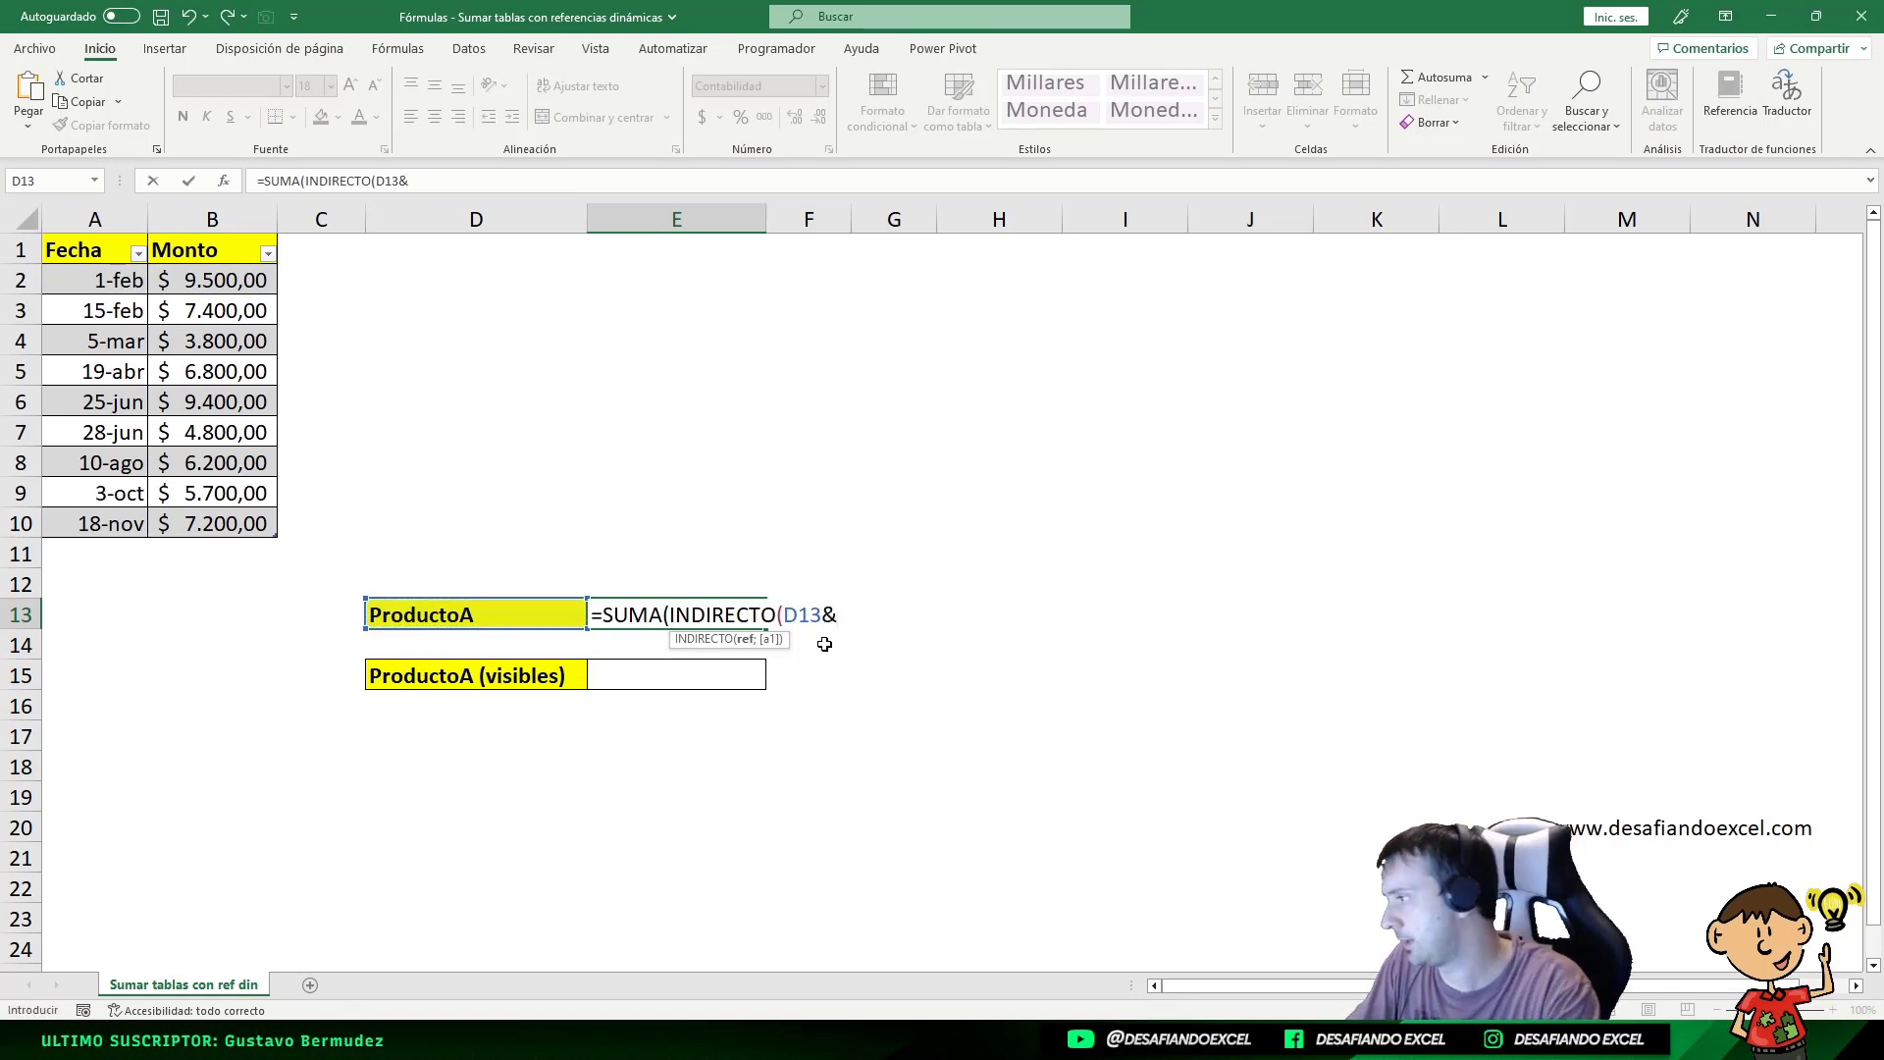
{"action": "type", "text": "\""}
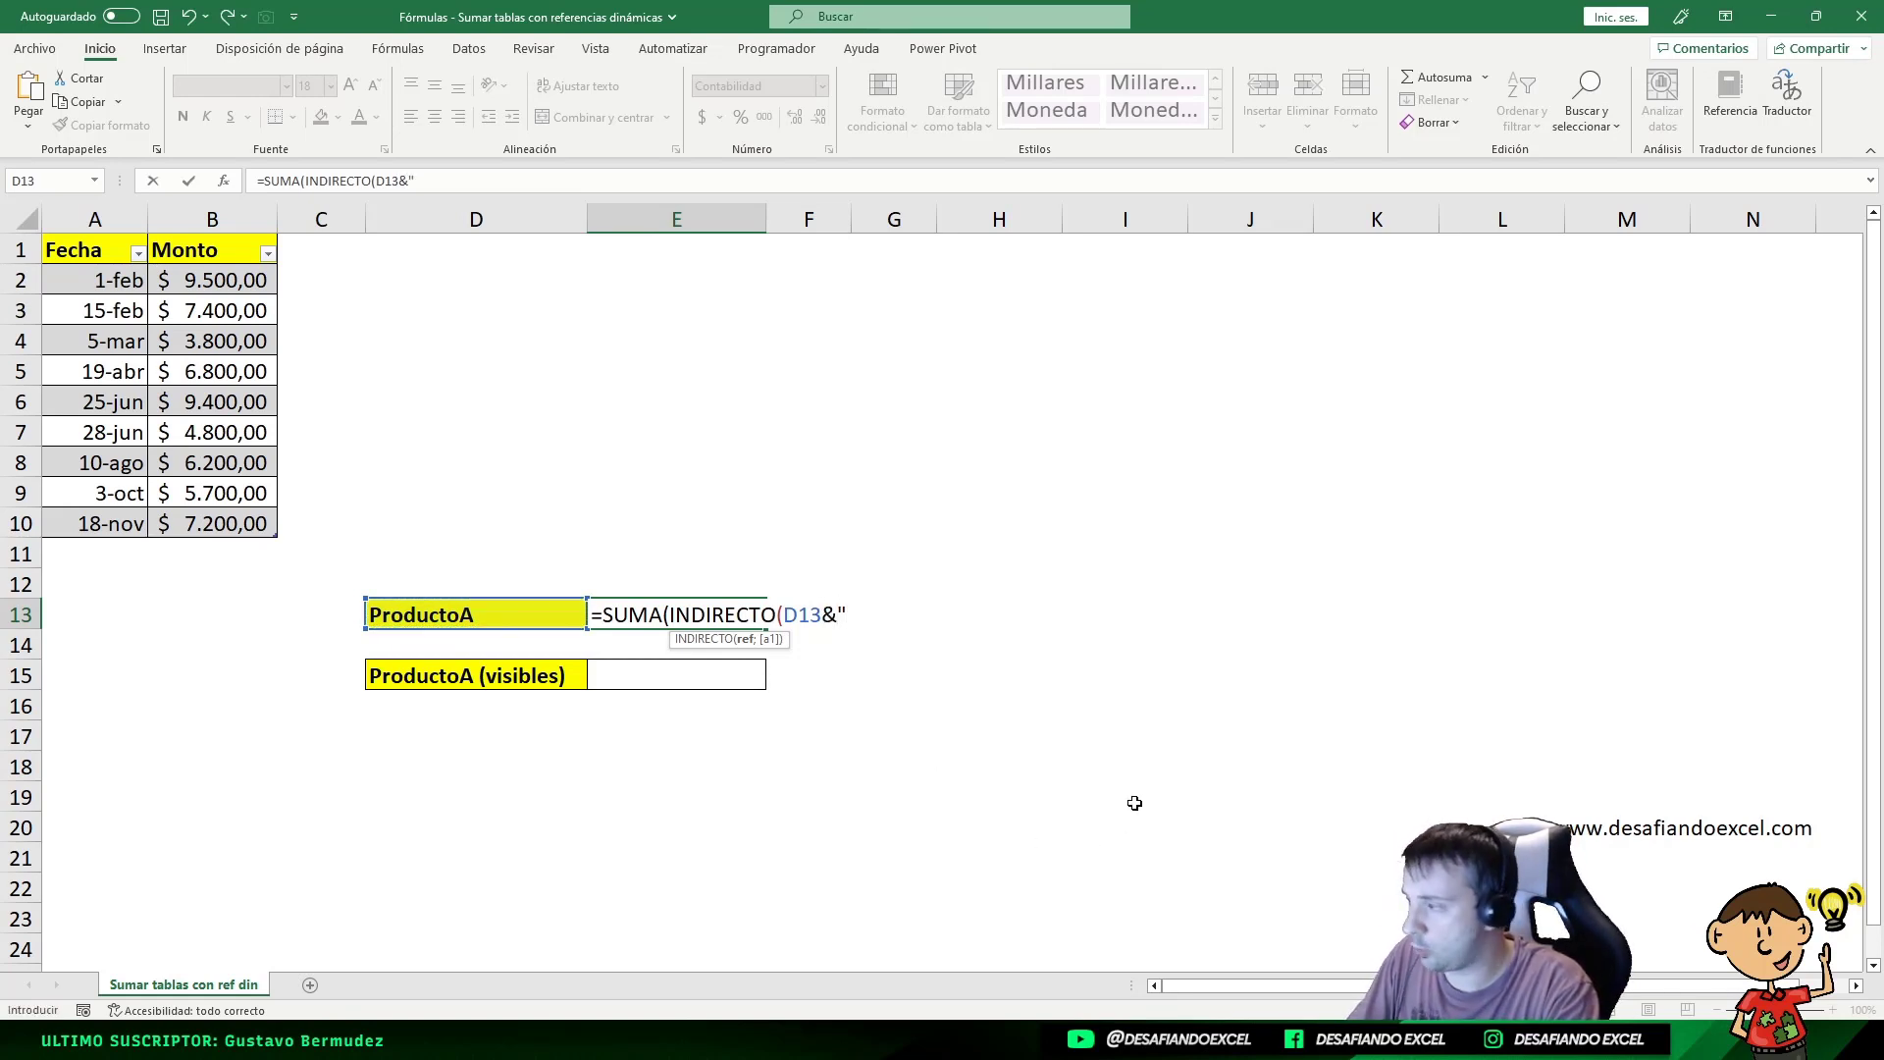
{"action": "type", "text": "["}
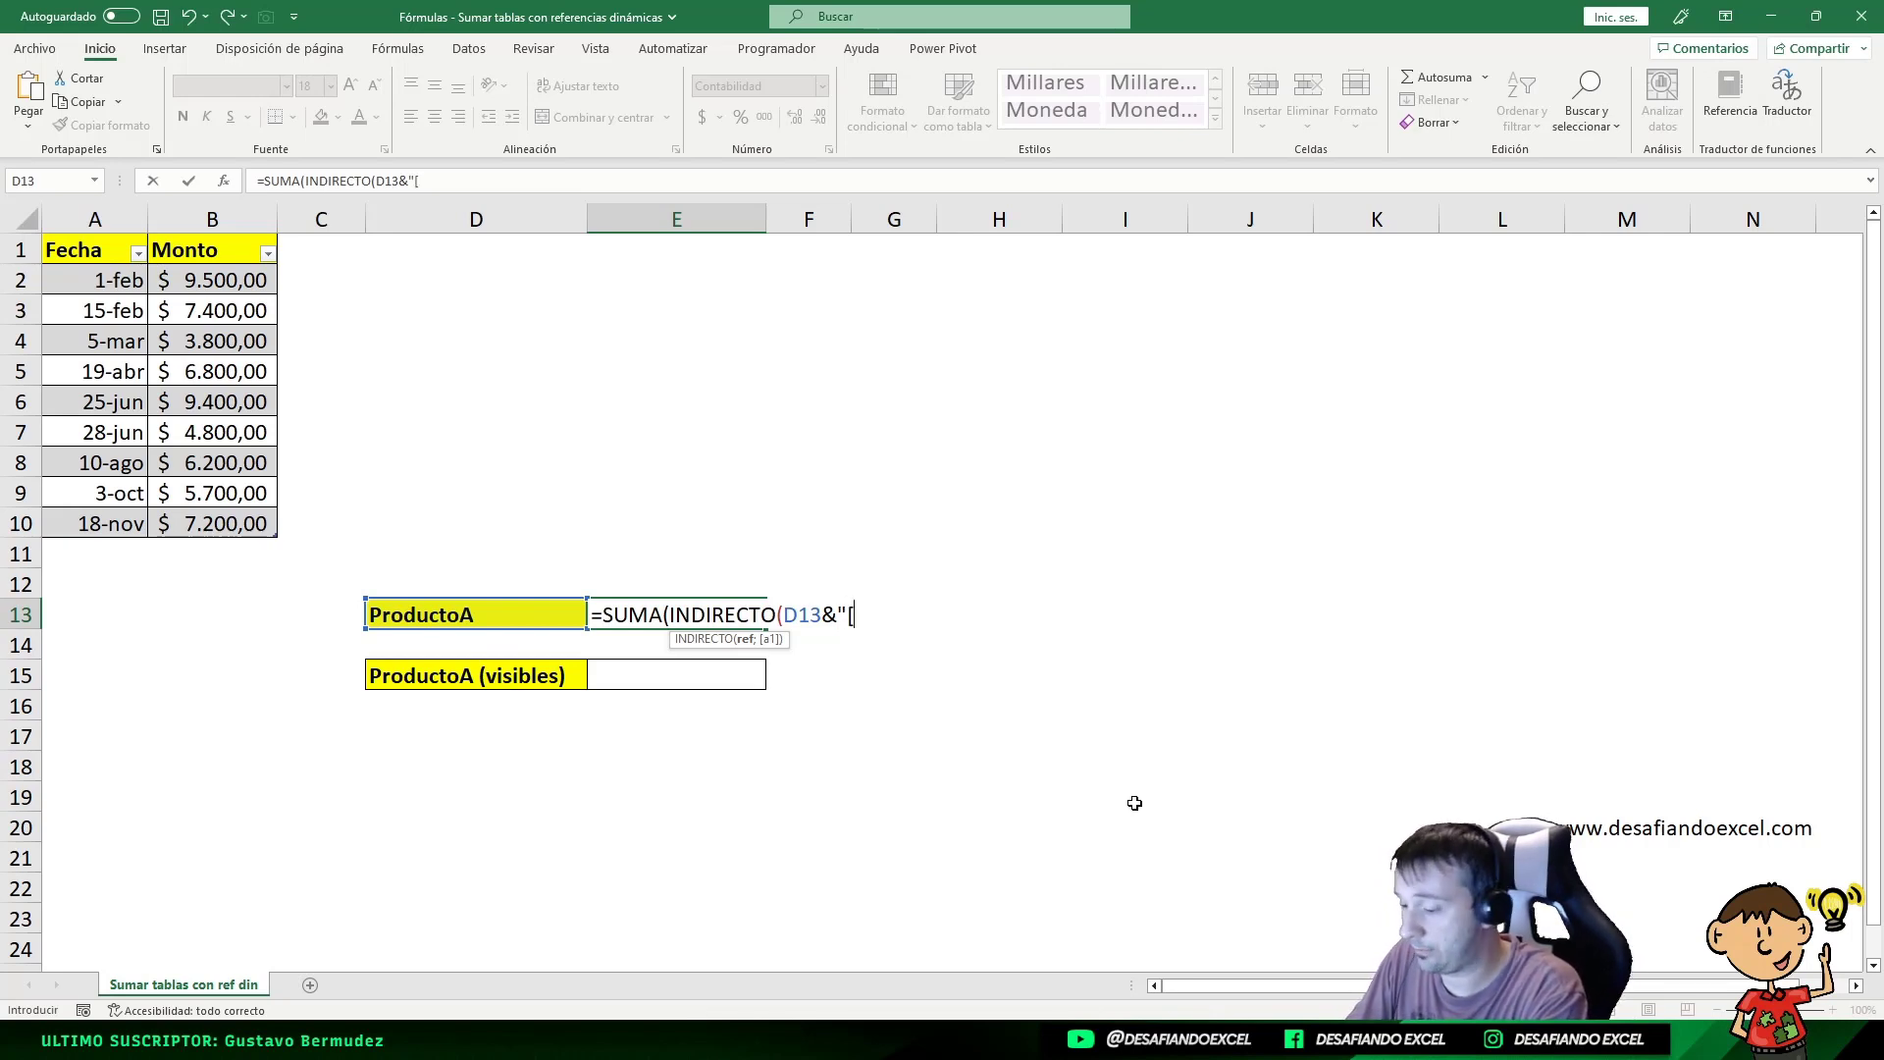
{"action": "type", "text": "Mon"}
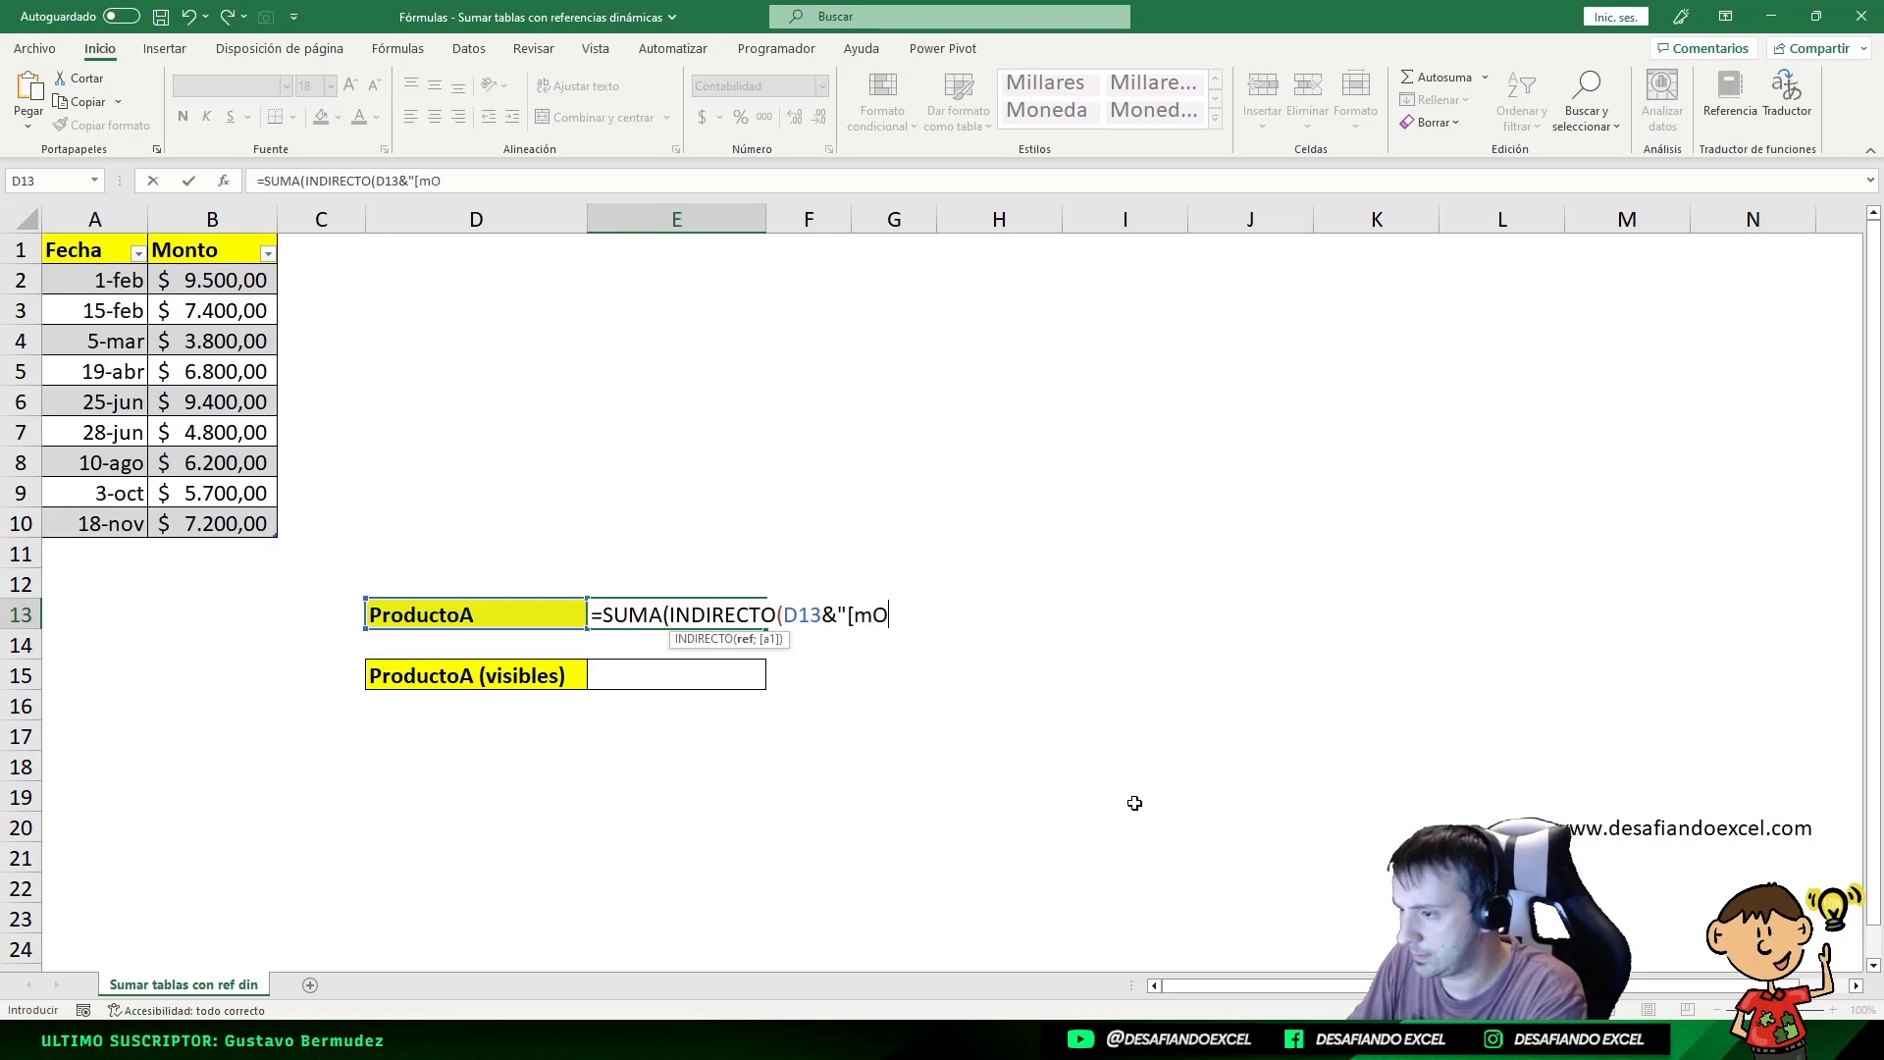
{"action": "key", "text": "BackSpace"}
{"action": "key", "text": "BackSpace"}
{"action": "key", "text": "BackSpace"}
{"action": "type", "text": "Mon"}
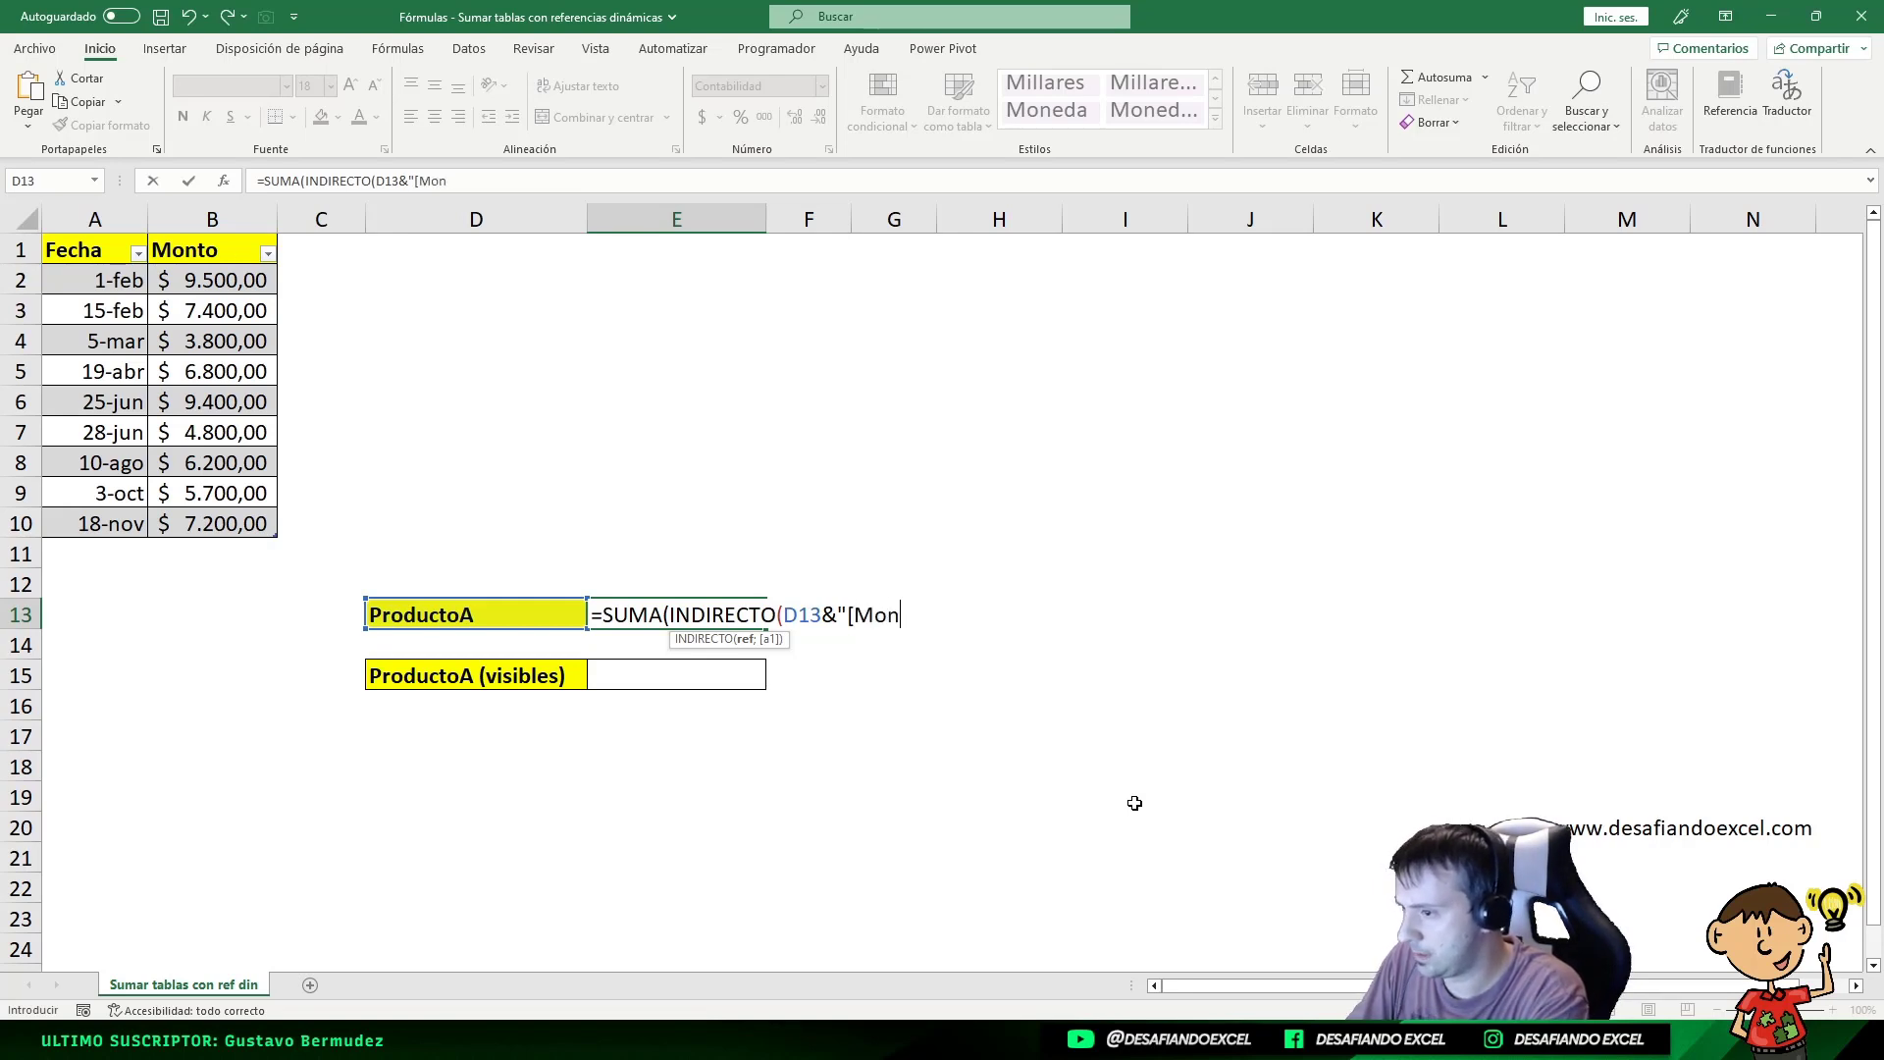
{"action": "type", "text": "to"}
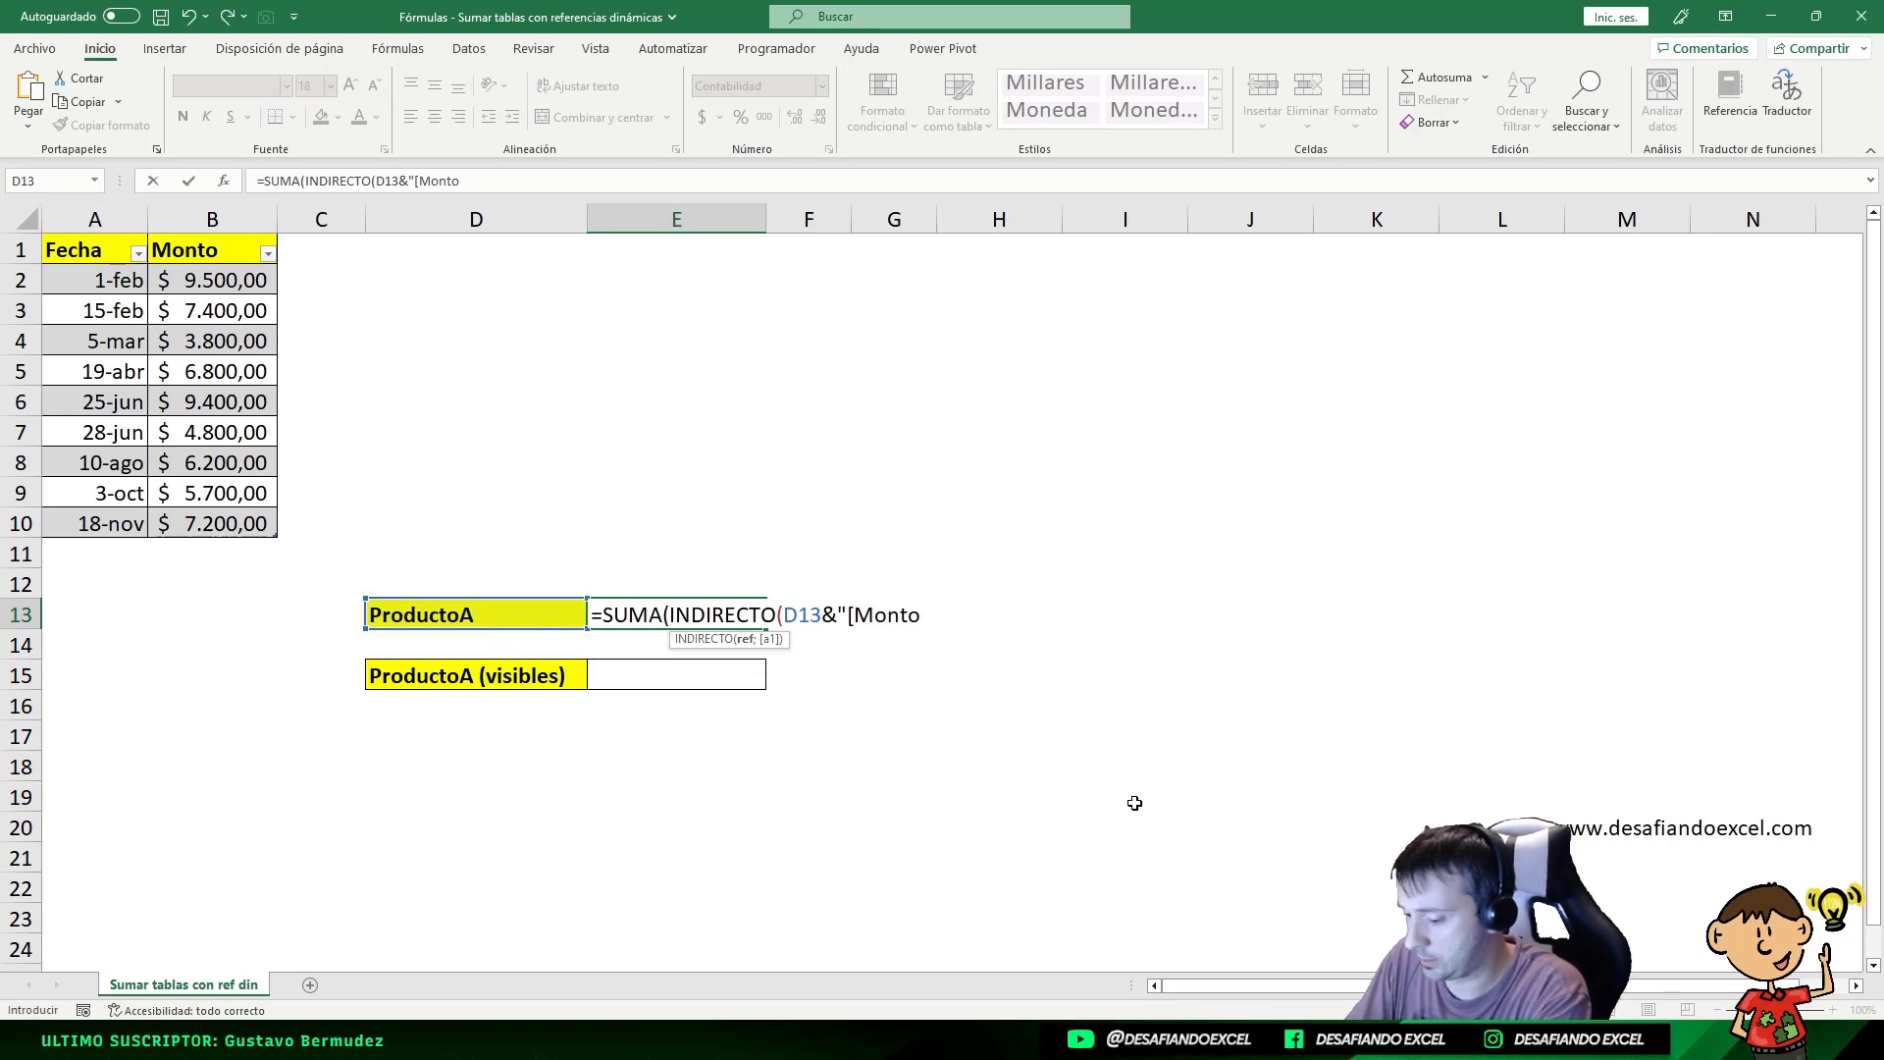
{"action": "type", "text": "]"}
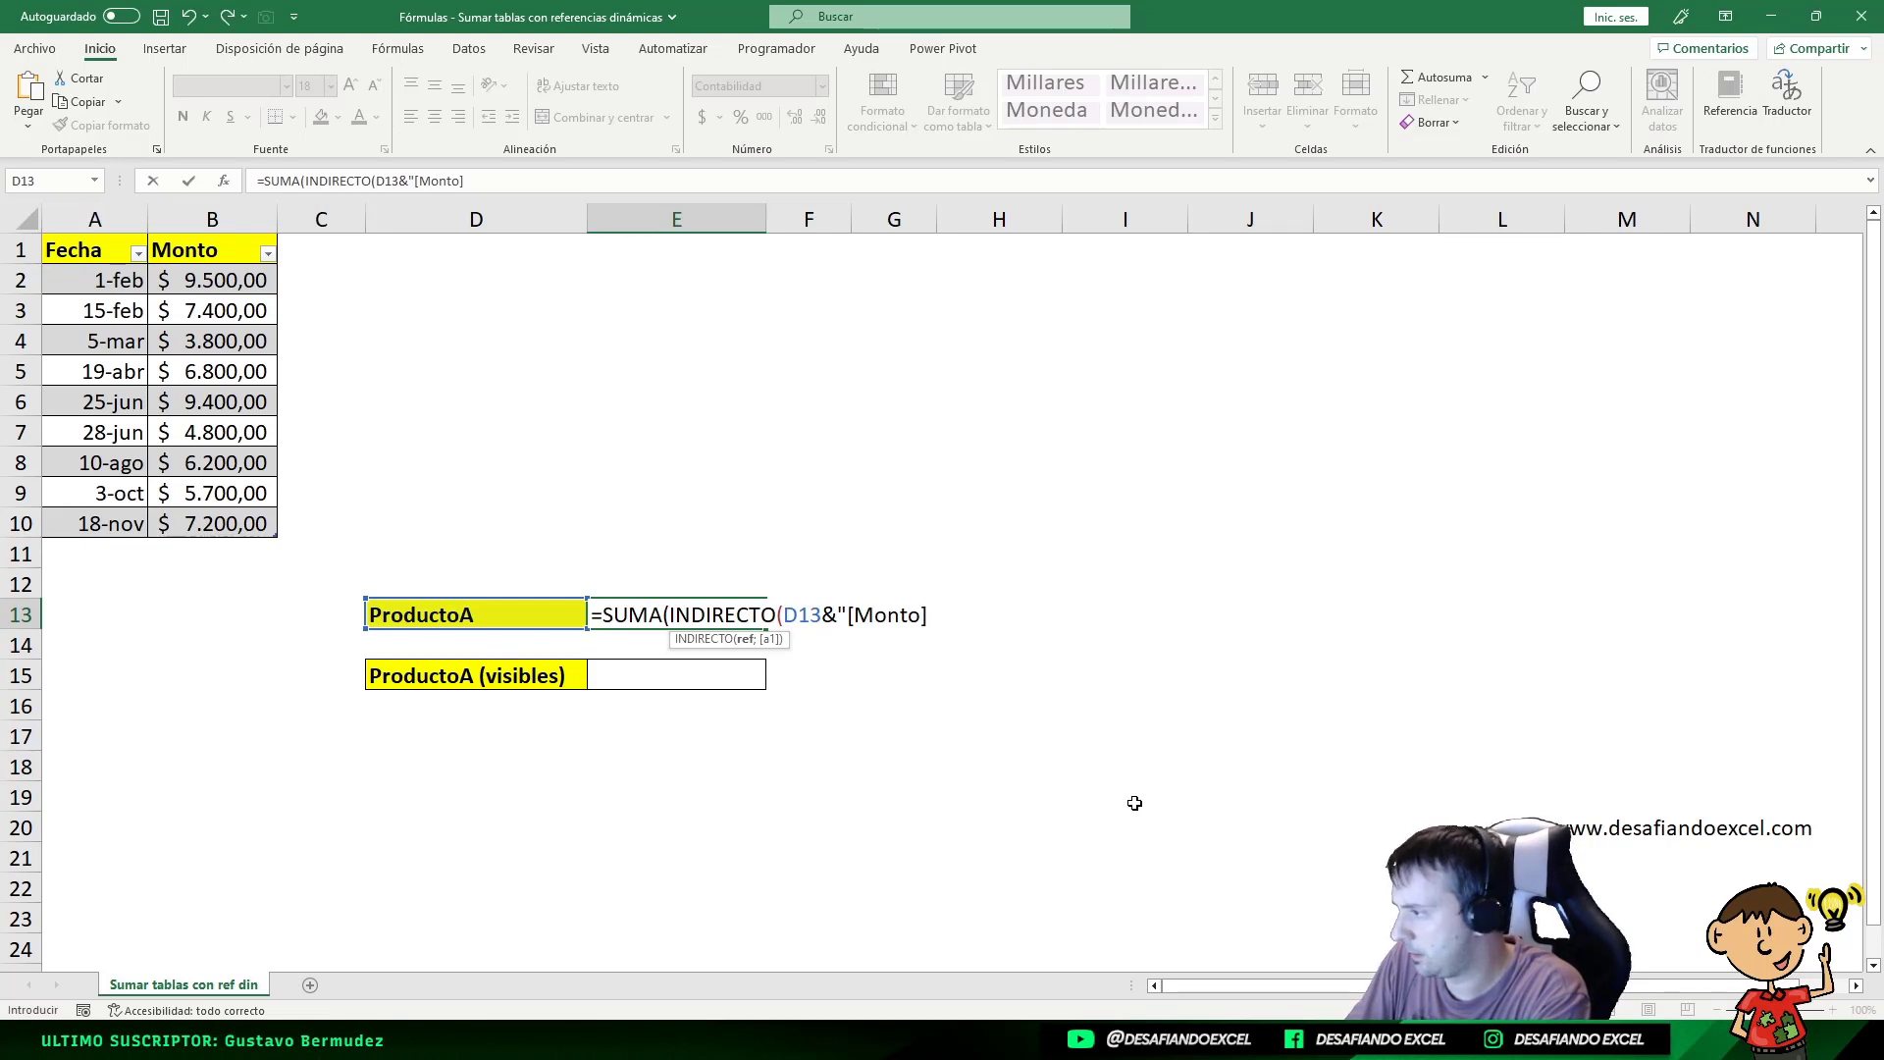
{"action": "type", "text": "\")"}
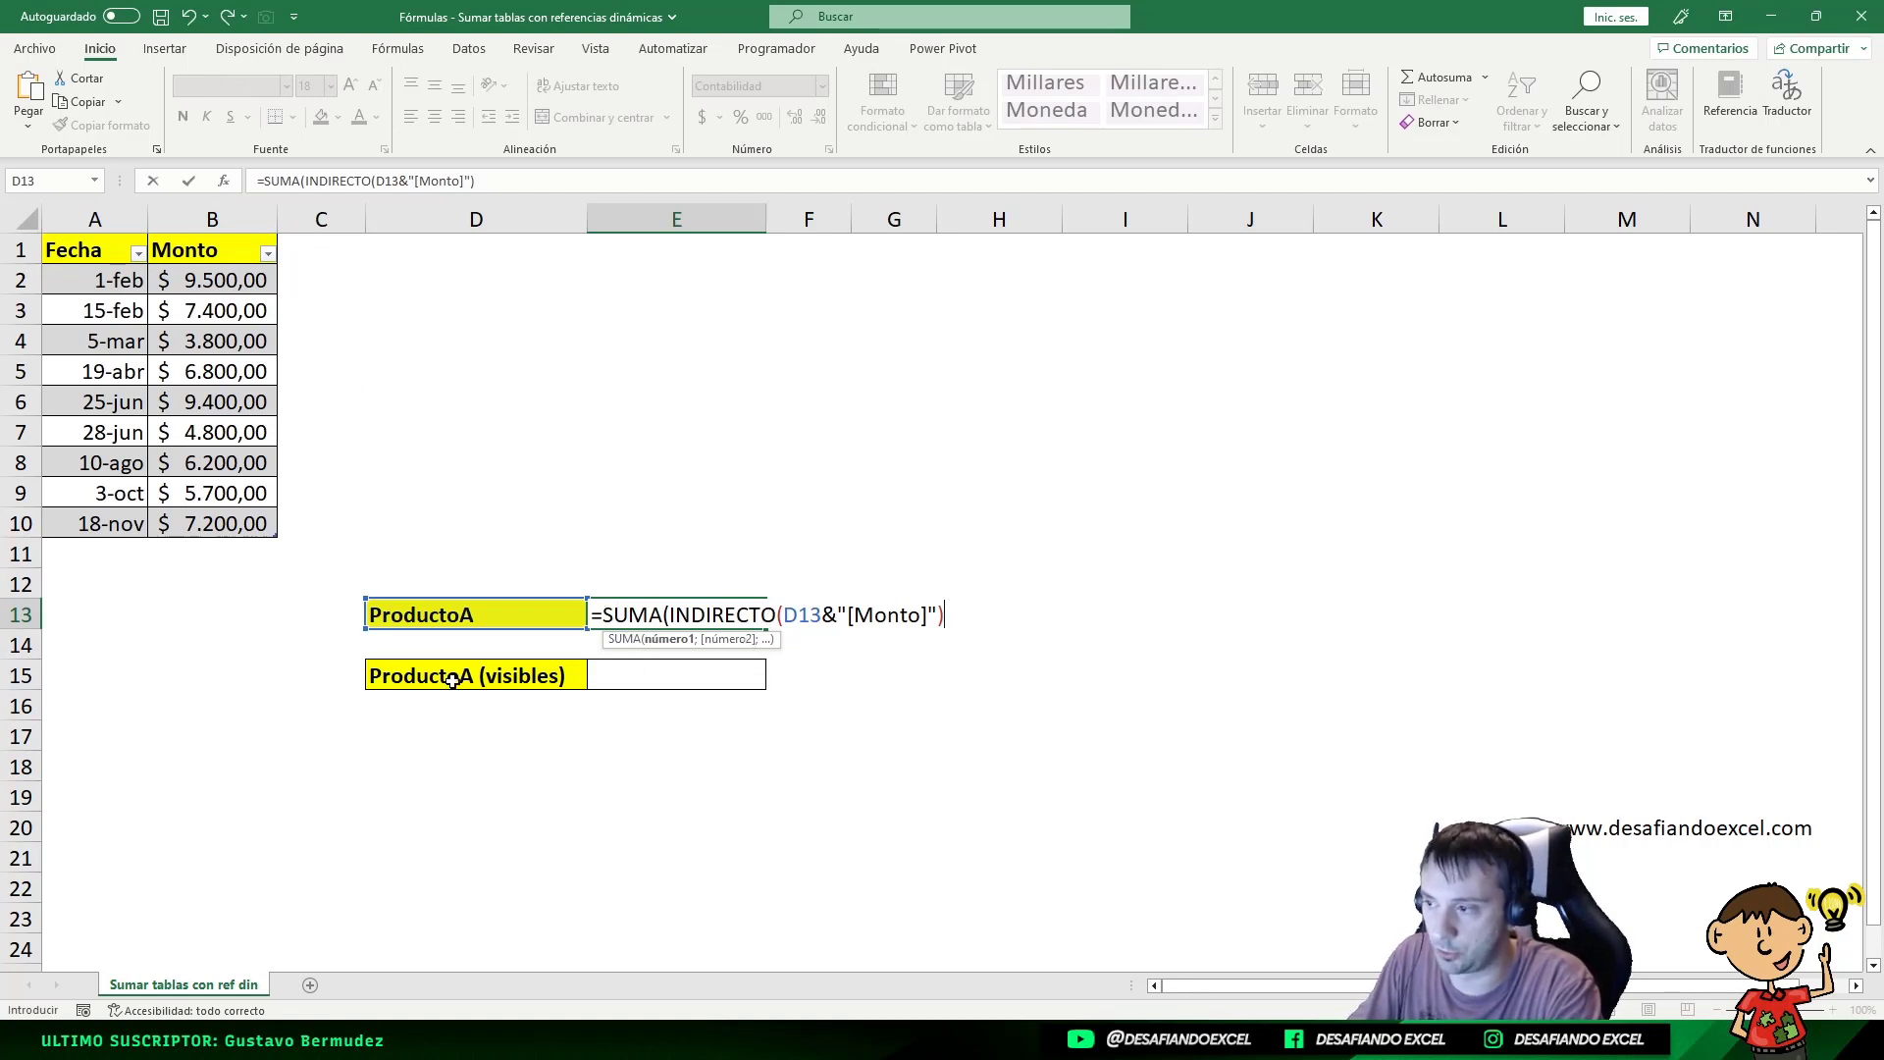
Step: Add the missing closing parenthesis and commit =SUMA(INDIRECTO(D13&"[Monto]")), giving $ 60.800,00
{"action": "key", "text": "Return"}
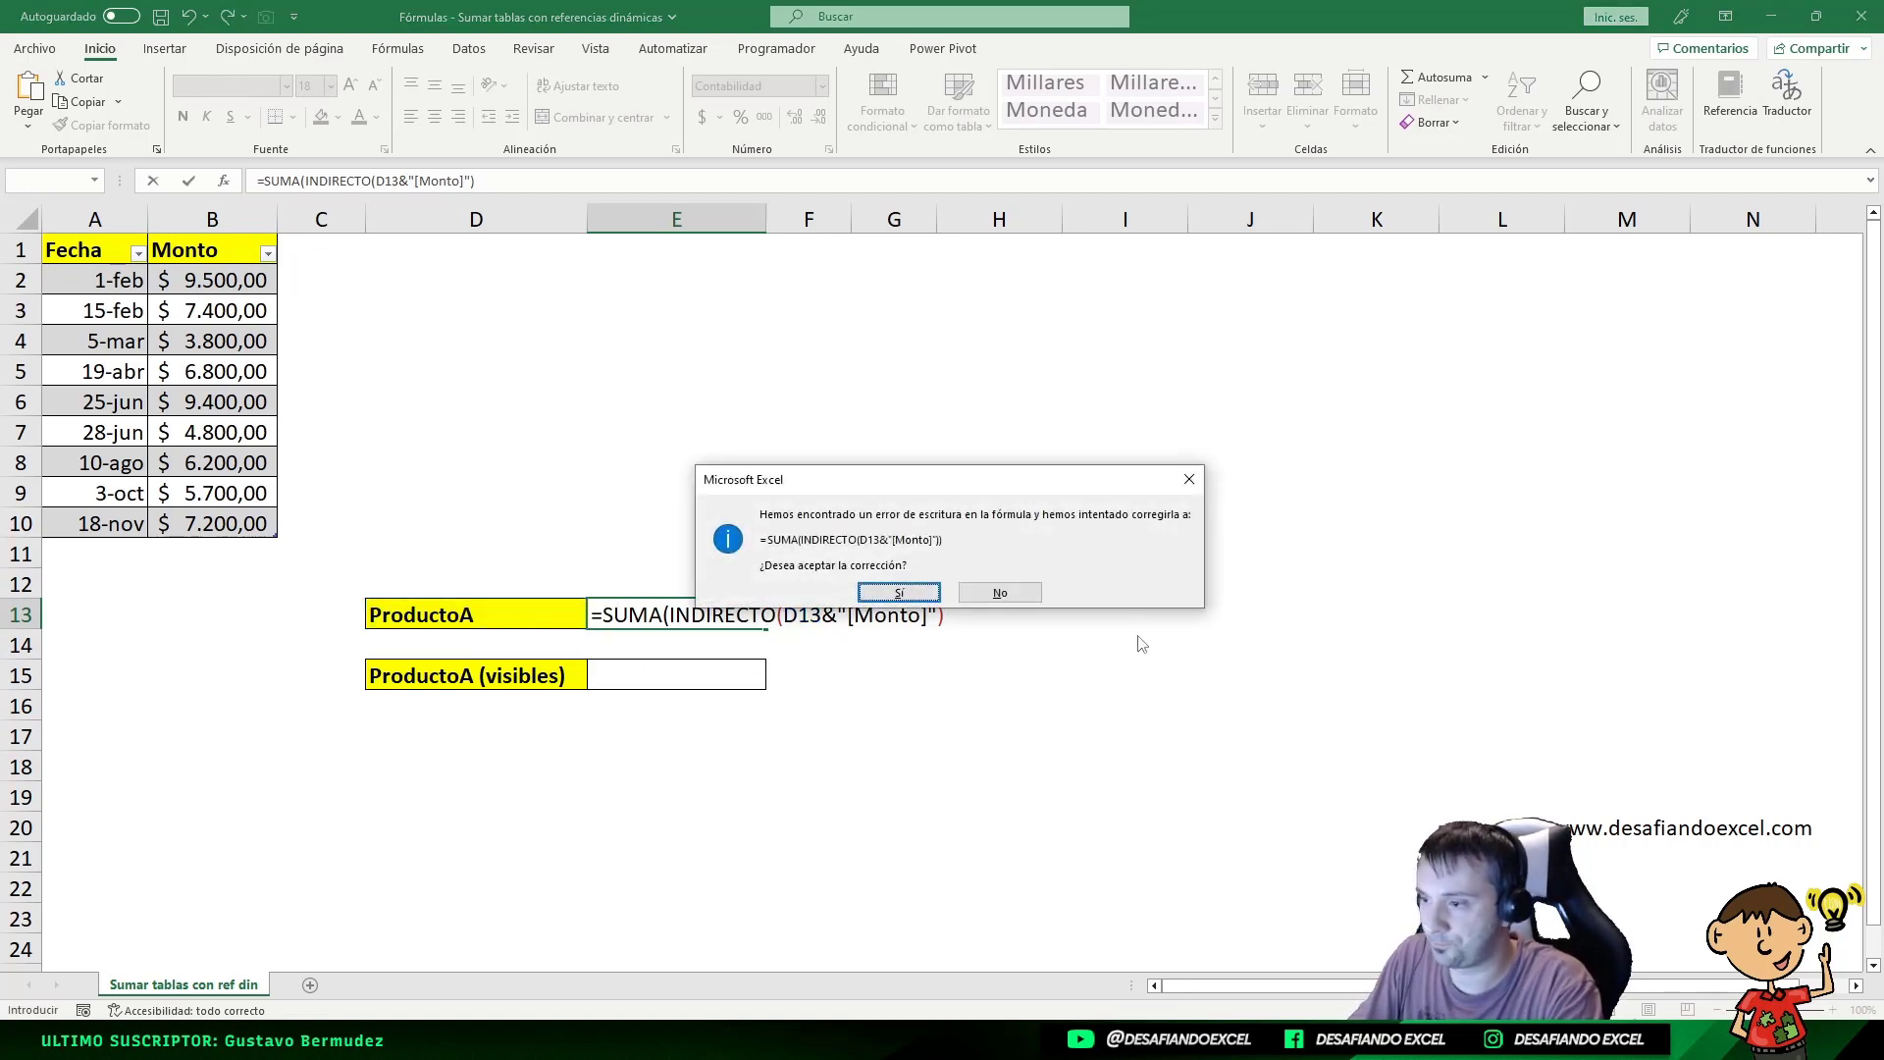
{"action": "left_click", "coordinate": [994, 593]}
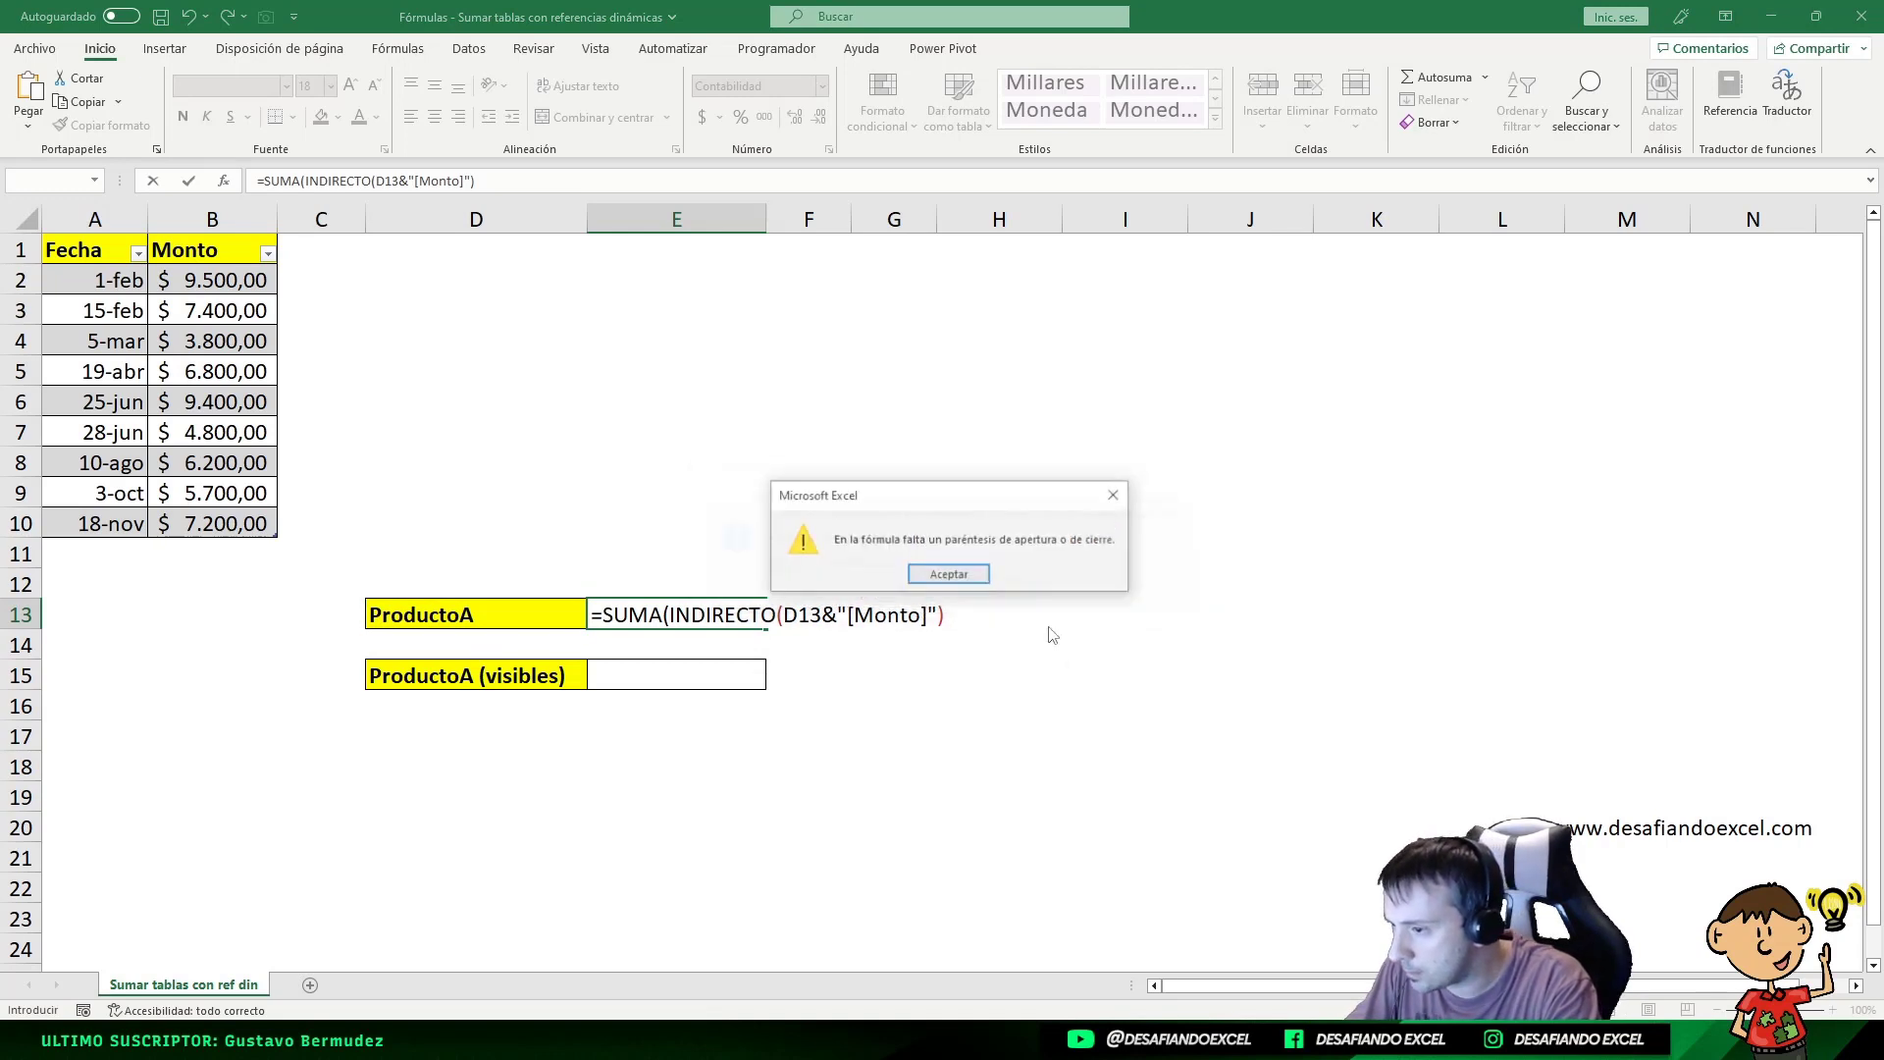
{"action": "key", "text": "Return"}
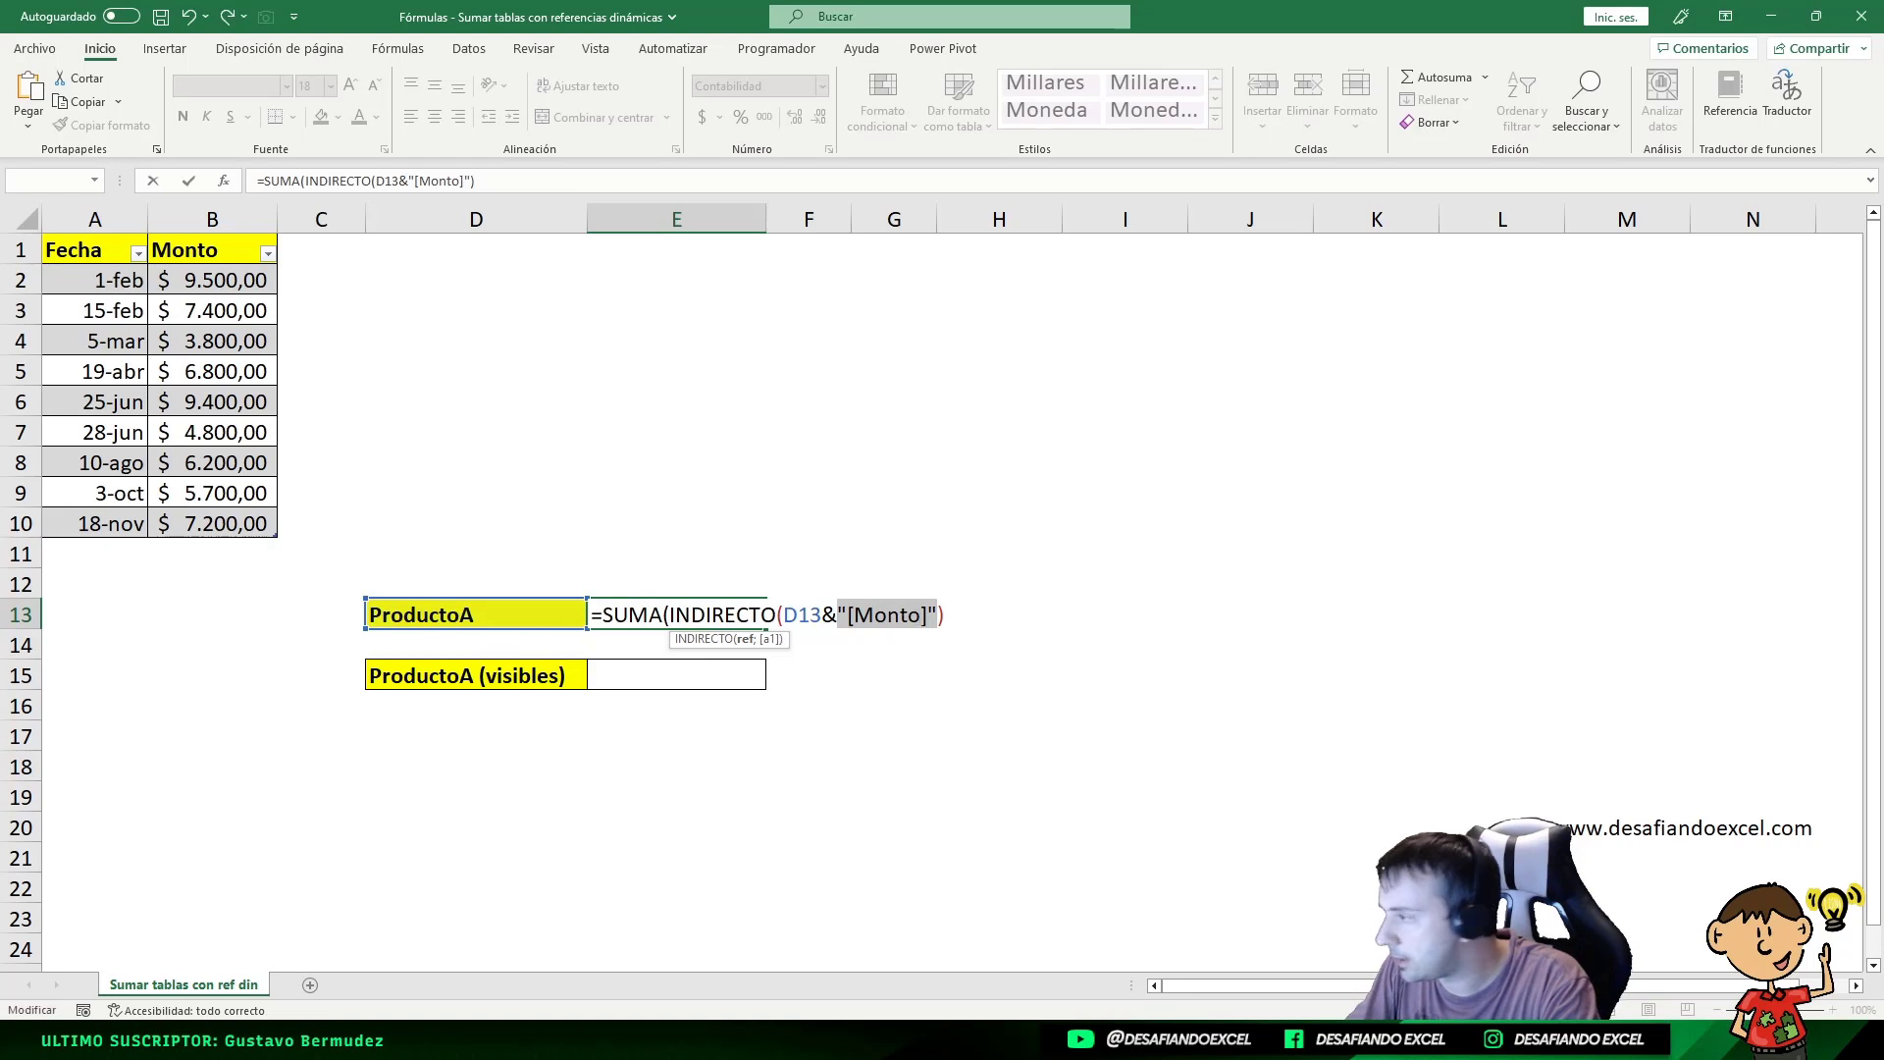
{"action": "left_click", "coordinate": [942, 616]}
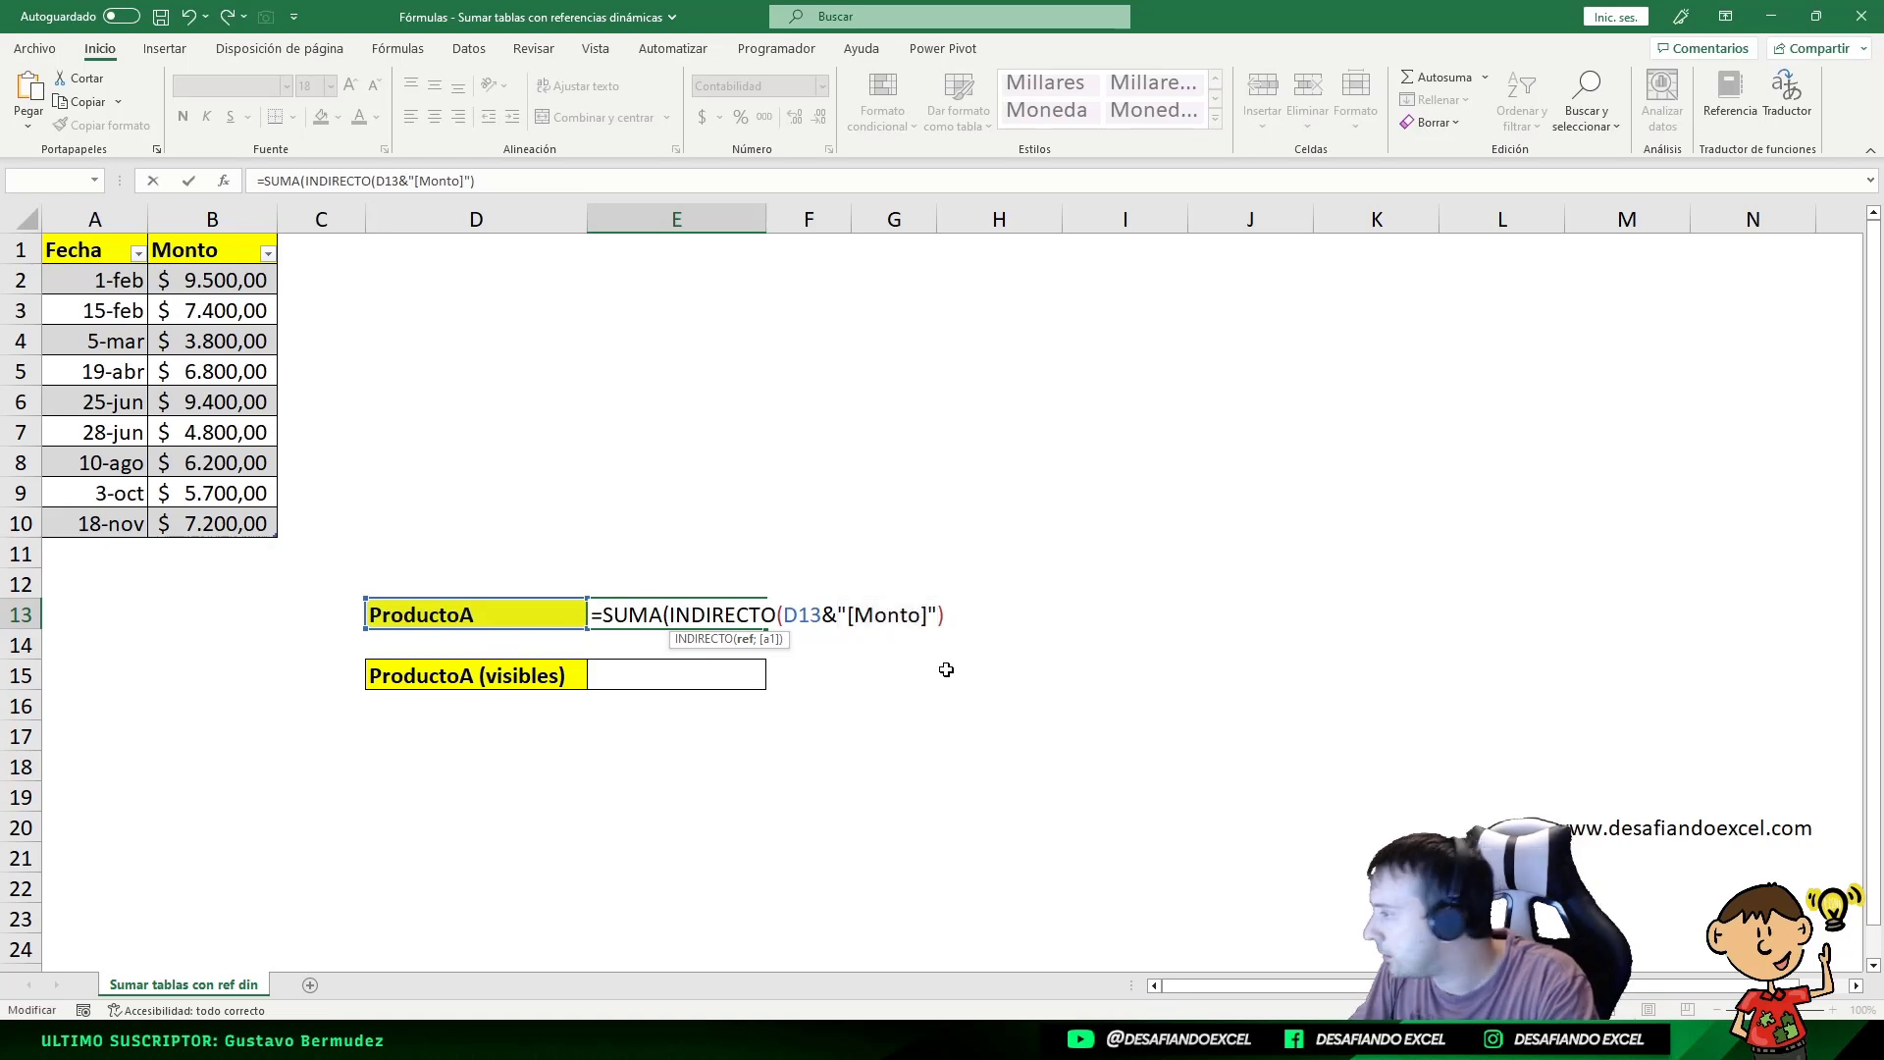
{"action": "type", "text": ")"}
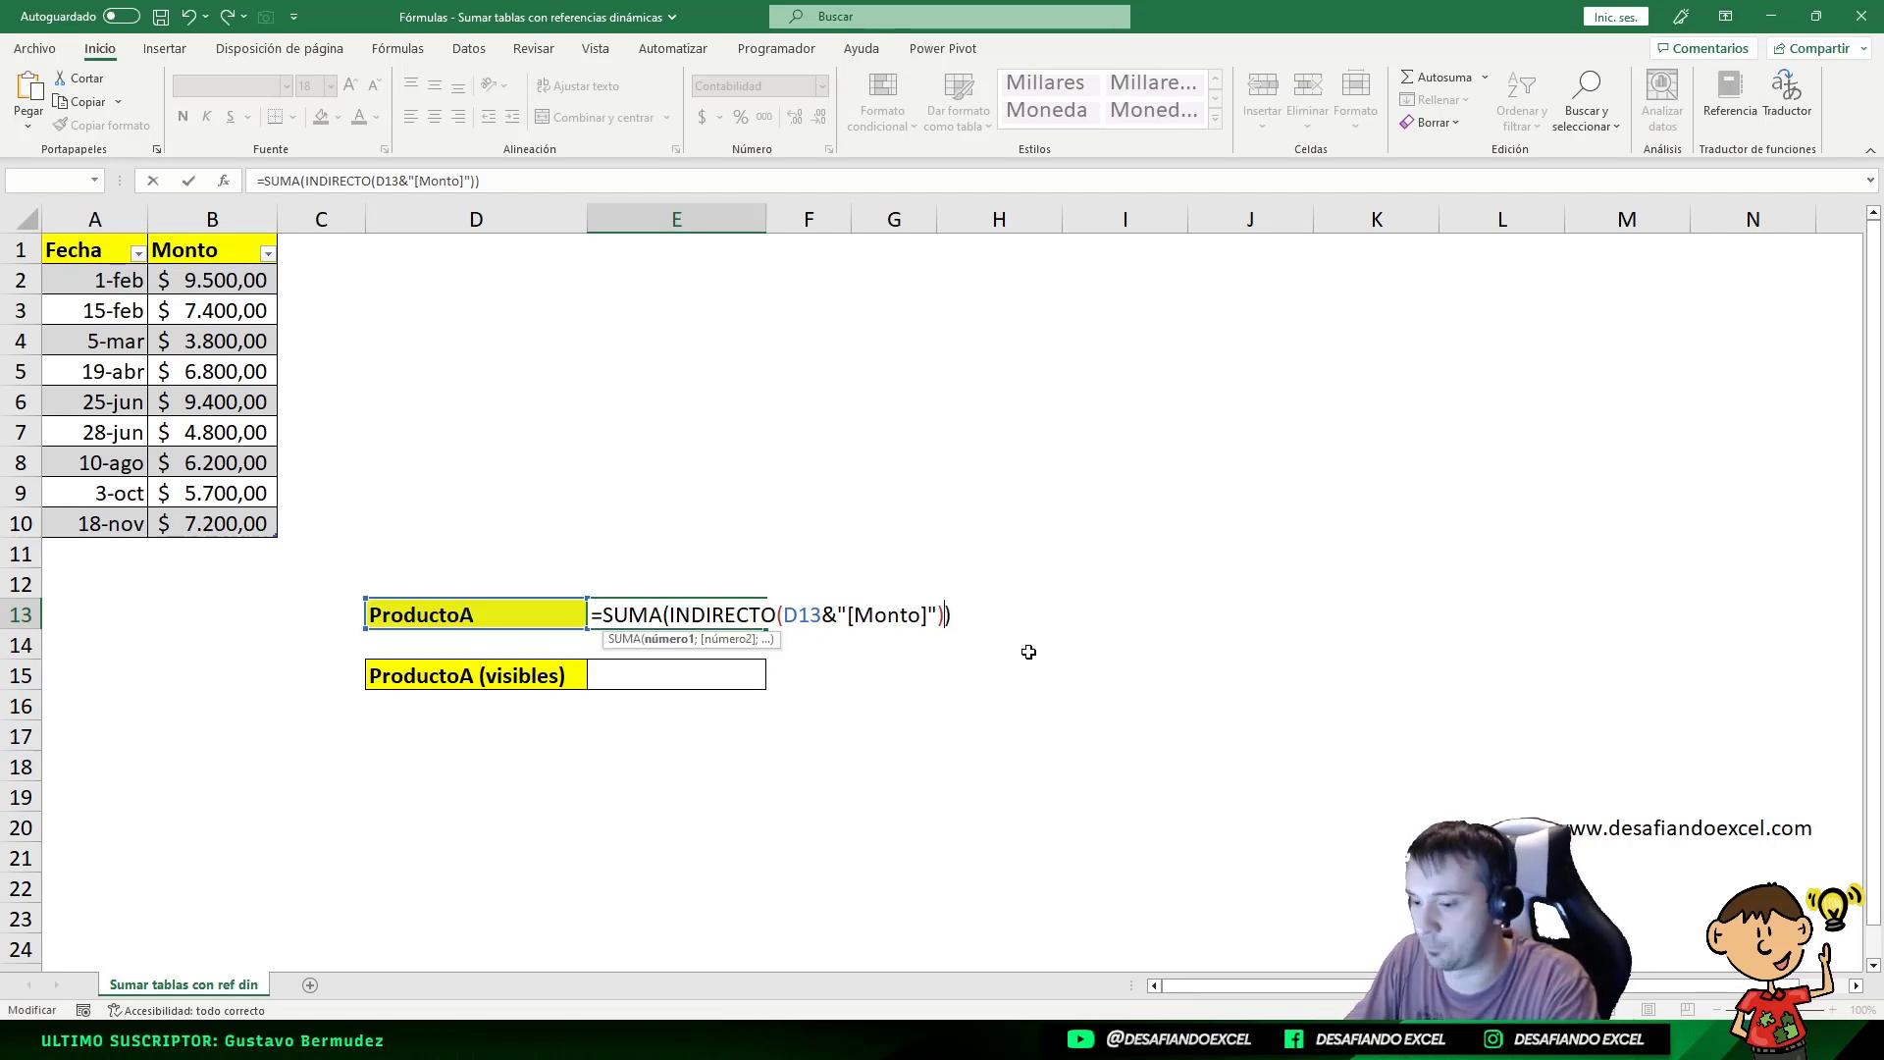
{"action": "key", "text": "Return"}
{"action": "left_click", "coordinate": [698, 621]}
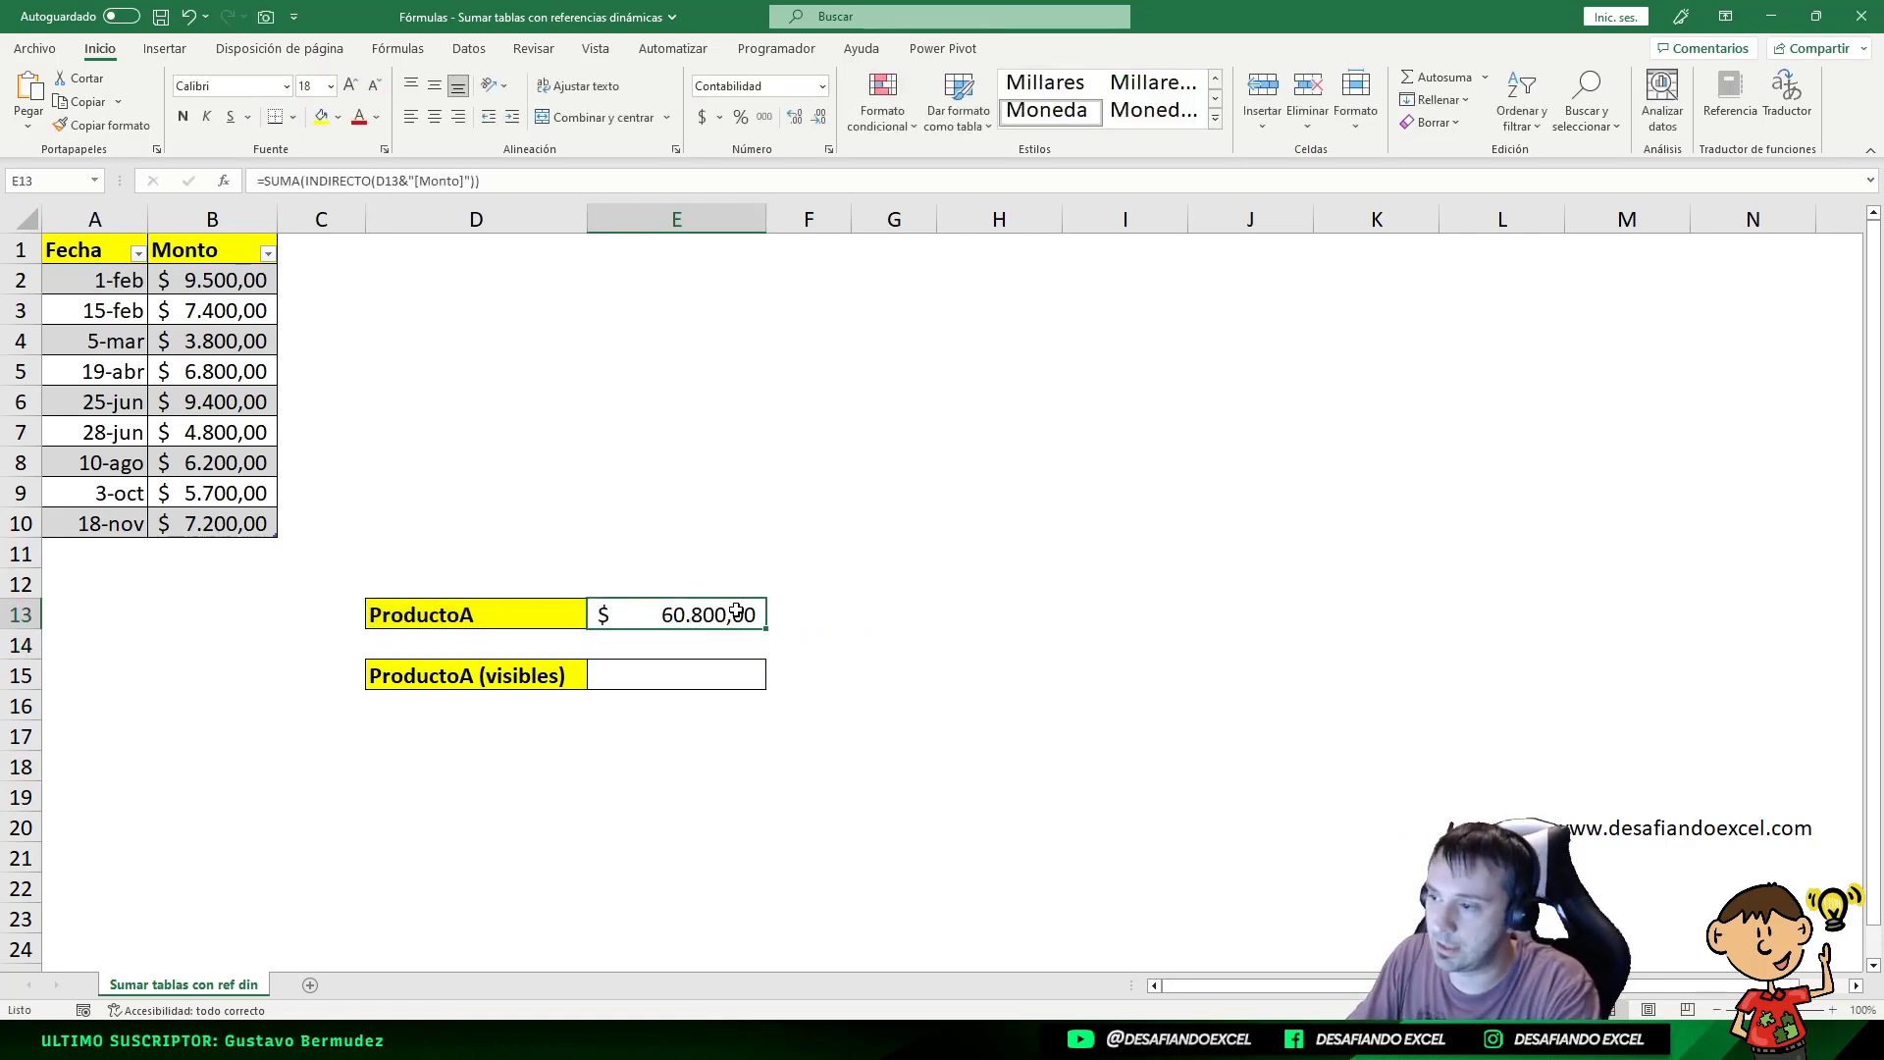
Step: Add a row with date 12/12 and Monto 5000 below the table; confirm E13 shows $ 65.800,00
{"action": "left_click_drag", "start_coordinate": [190, 281], "coordinate": [179, 510]}
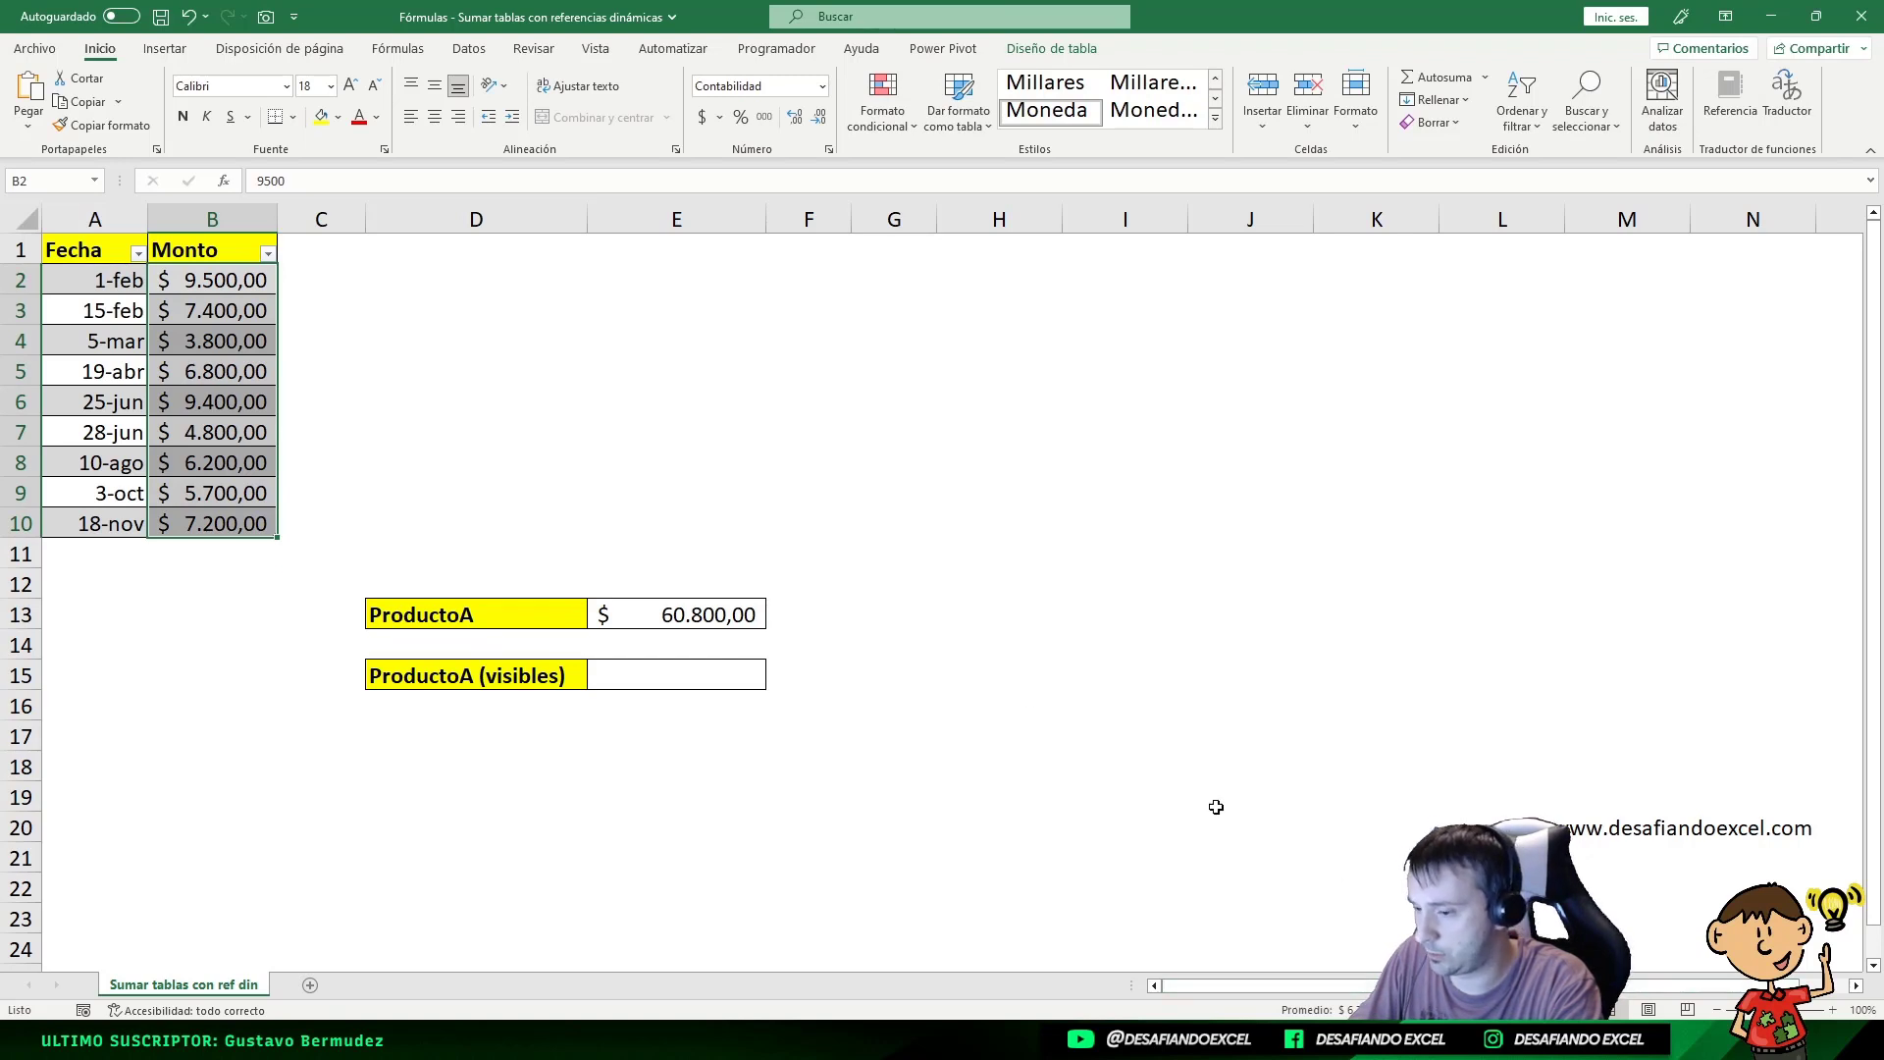
{"action": "left_click", "coordinate": [754, 609]}
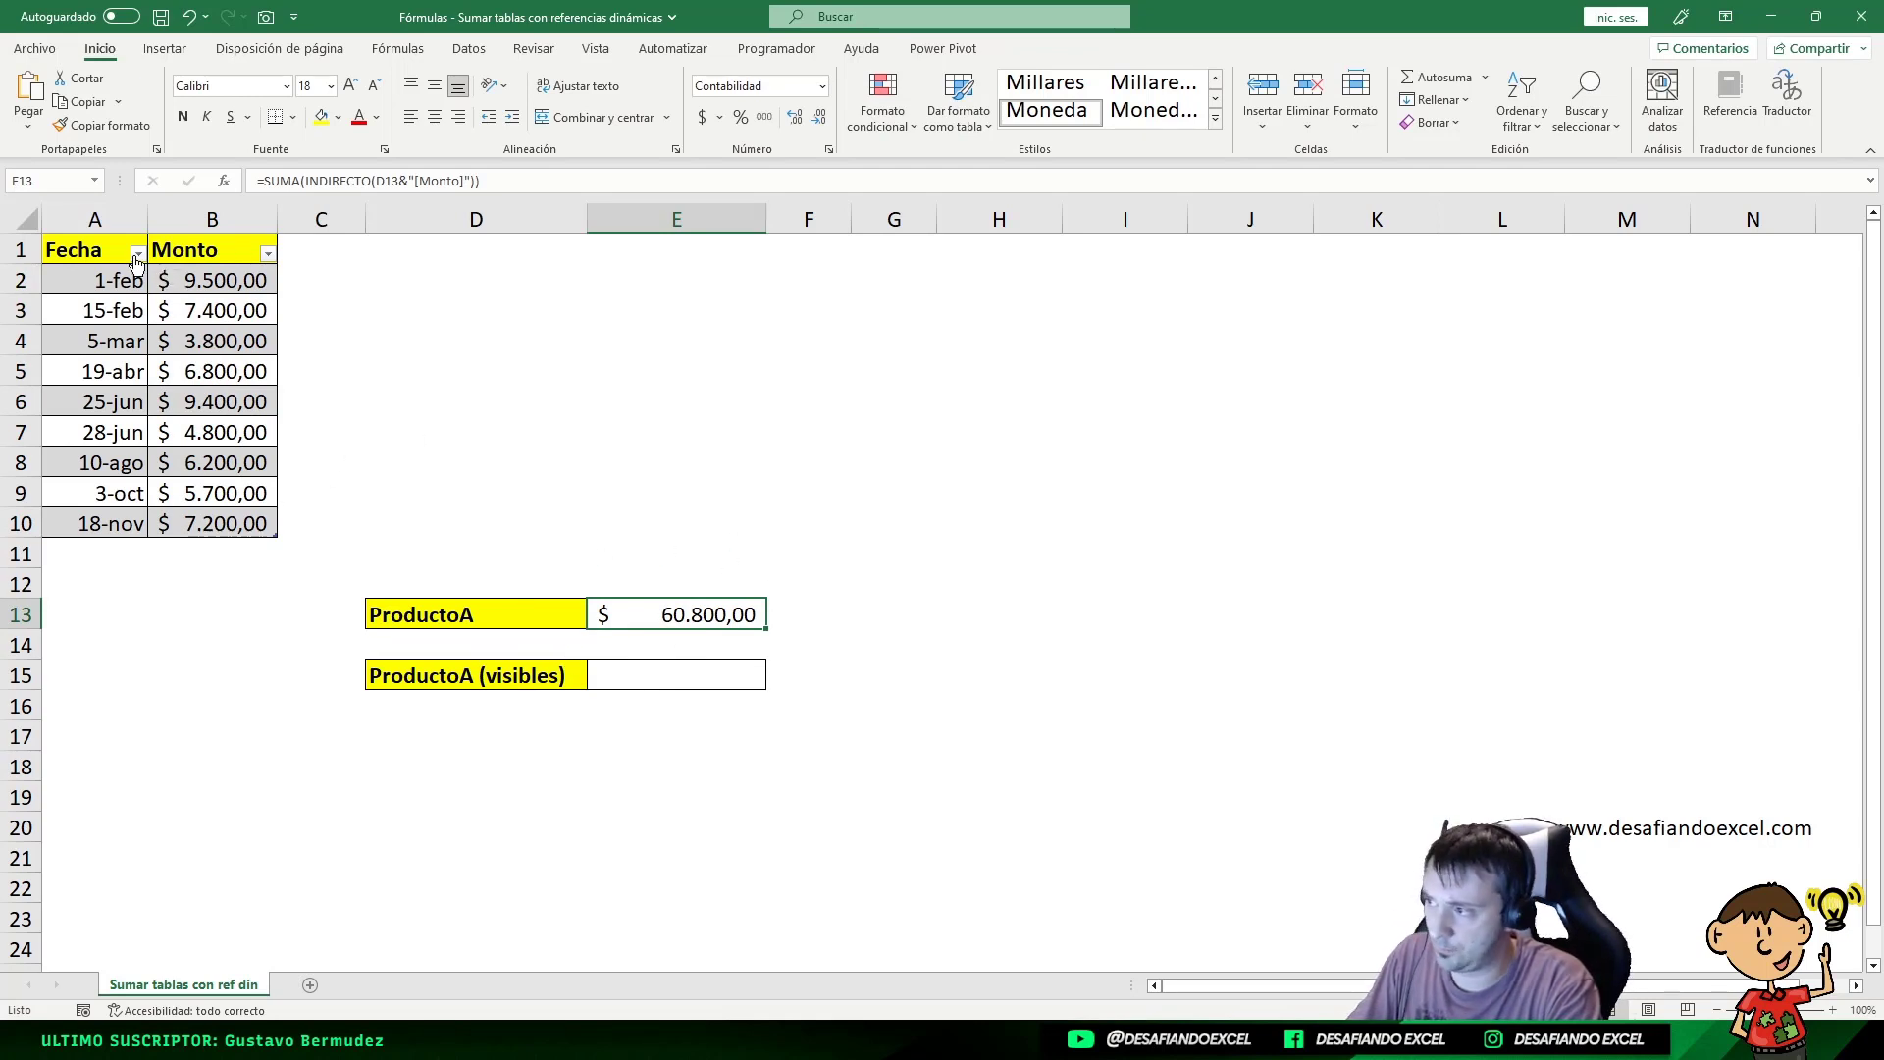
{"action": "left_click", "coordinate": [98, 552]}
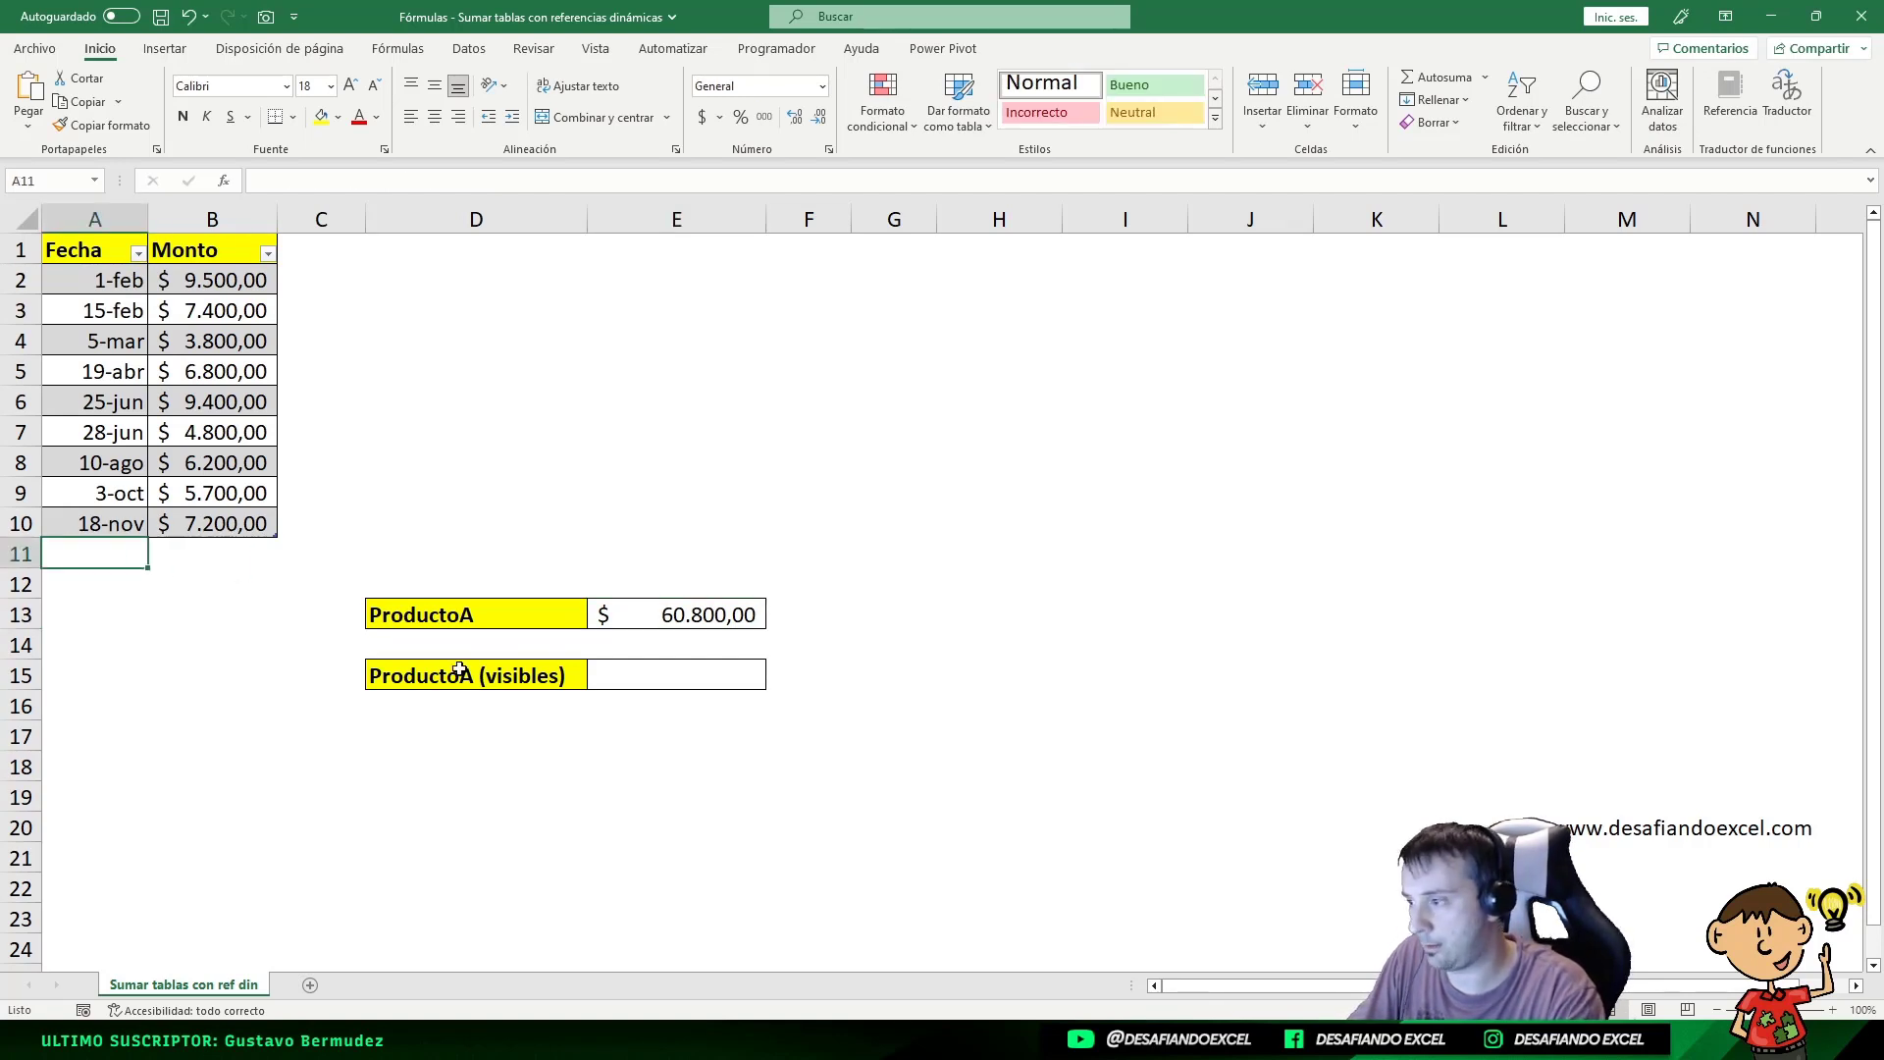
{"action": "left_click", "coordinate": [752, 618]}
{"action": "left_click", "coordinate": [124, 562]}
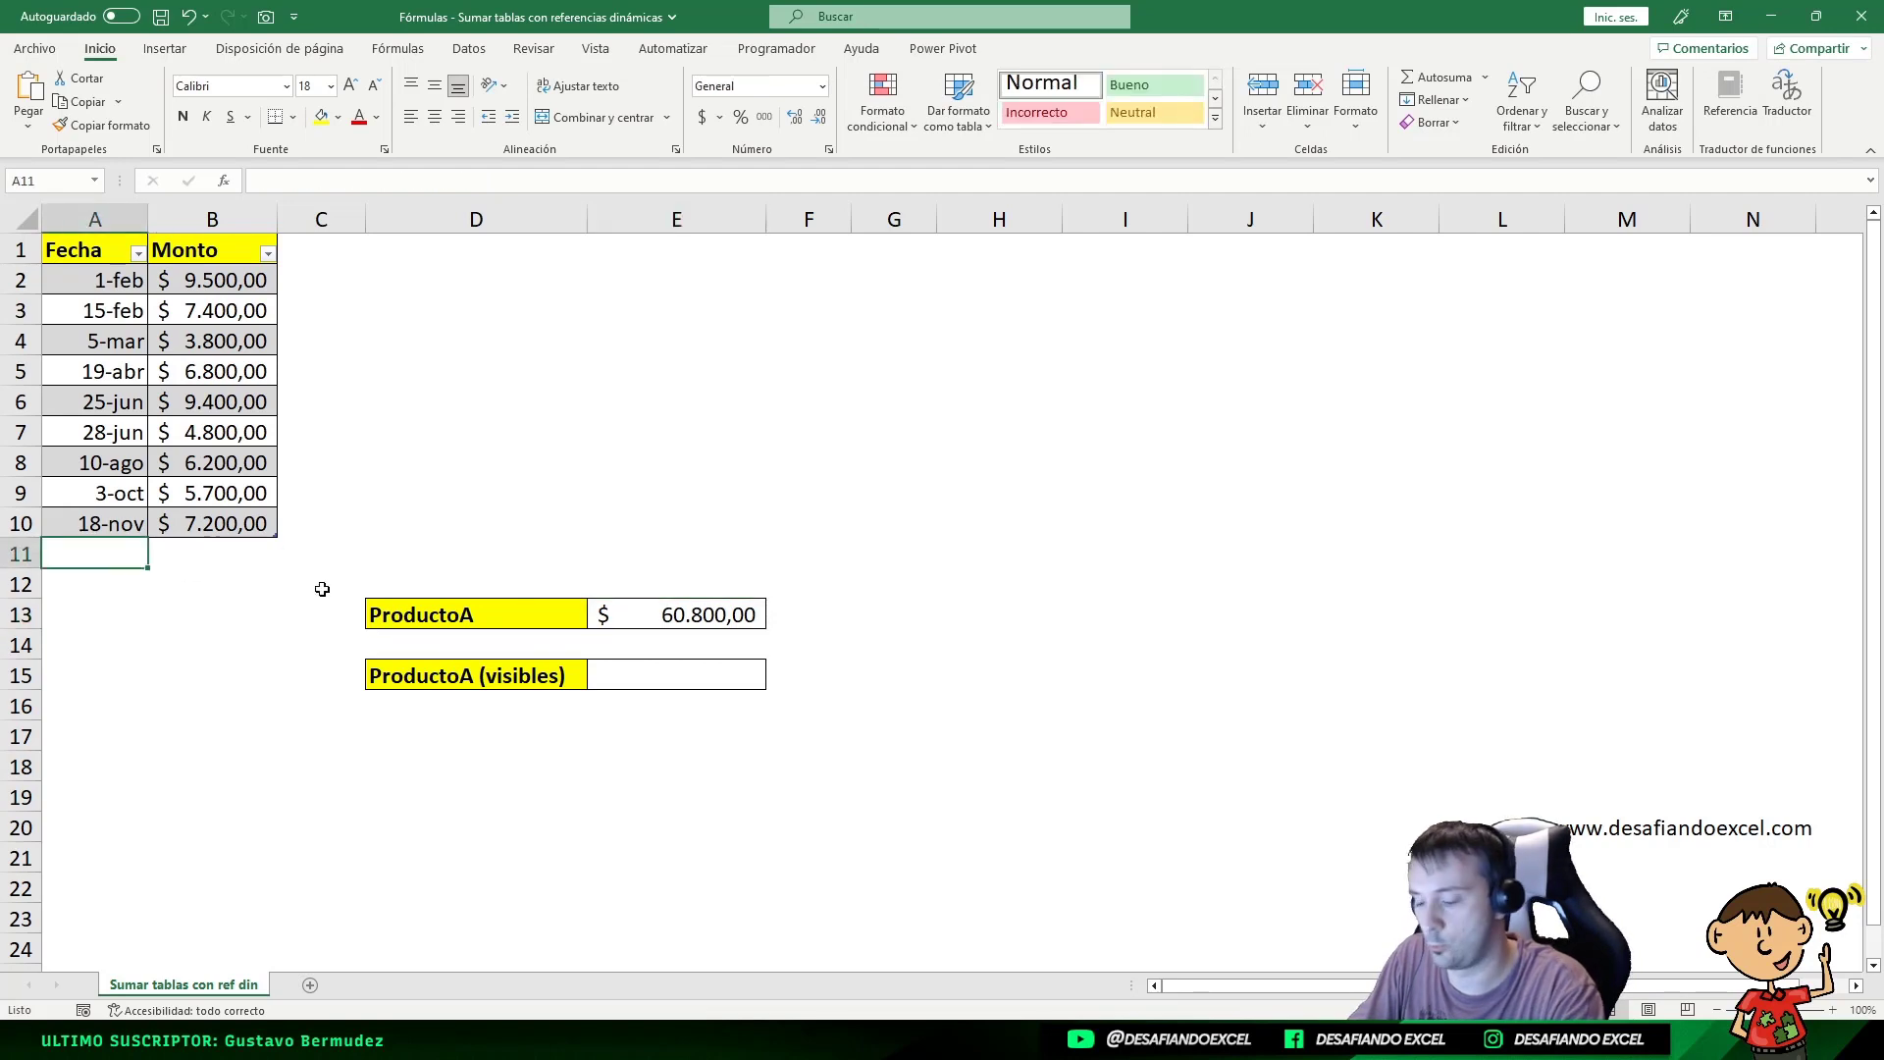
{"action": "type", "text": "12/12"}
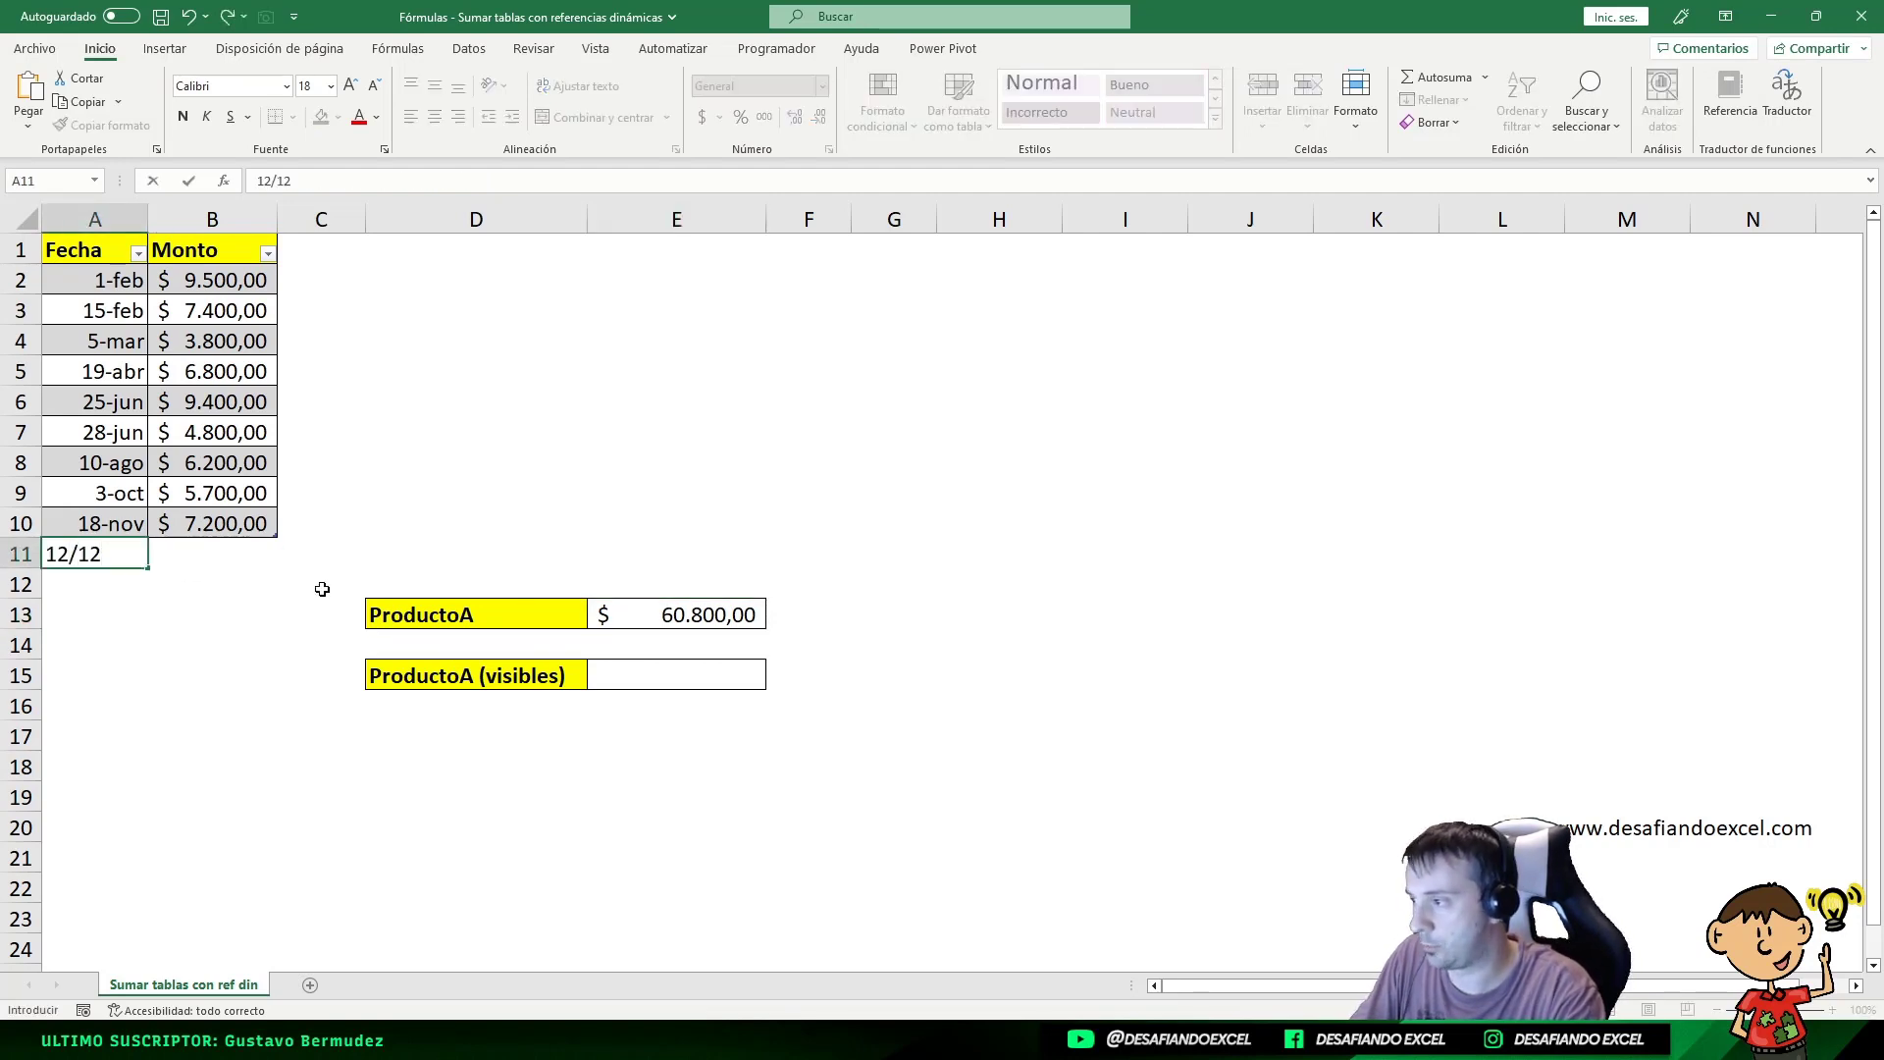
{"action": "key", "text": "Tab"}
{"action": "type", "text": "5000"}
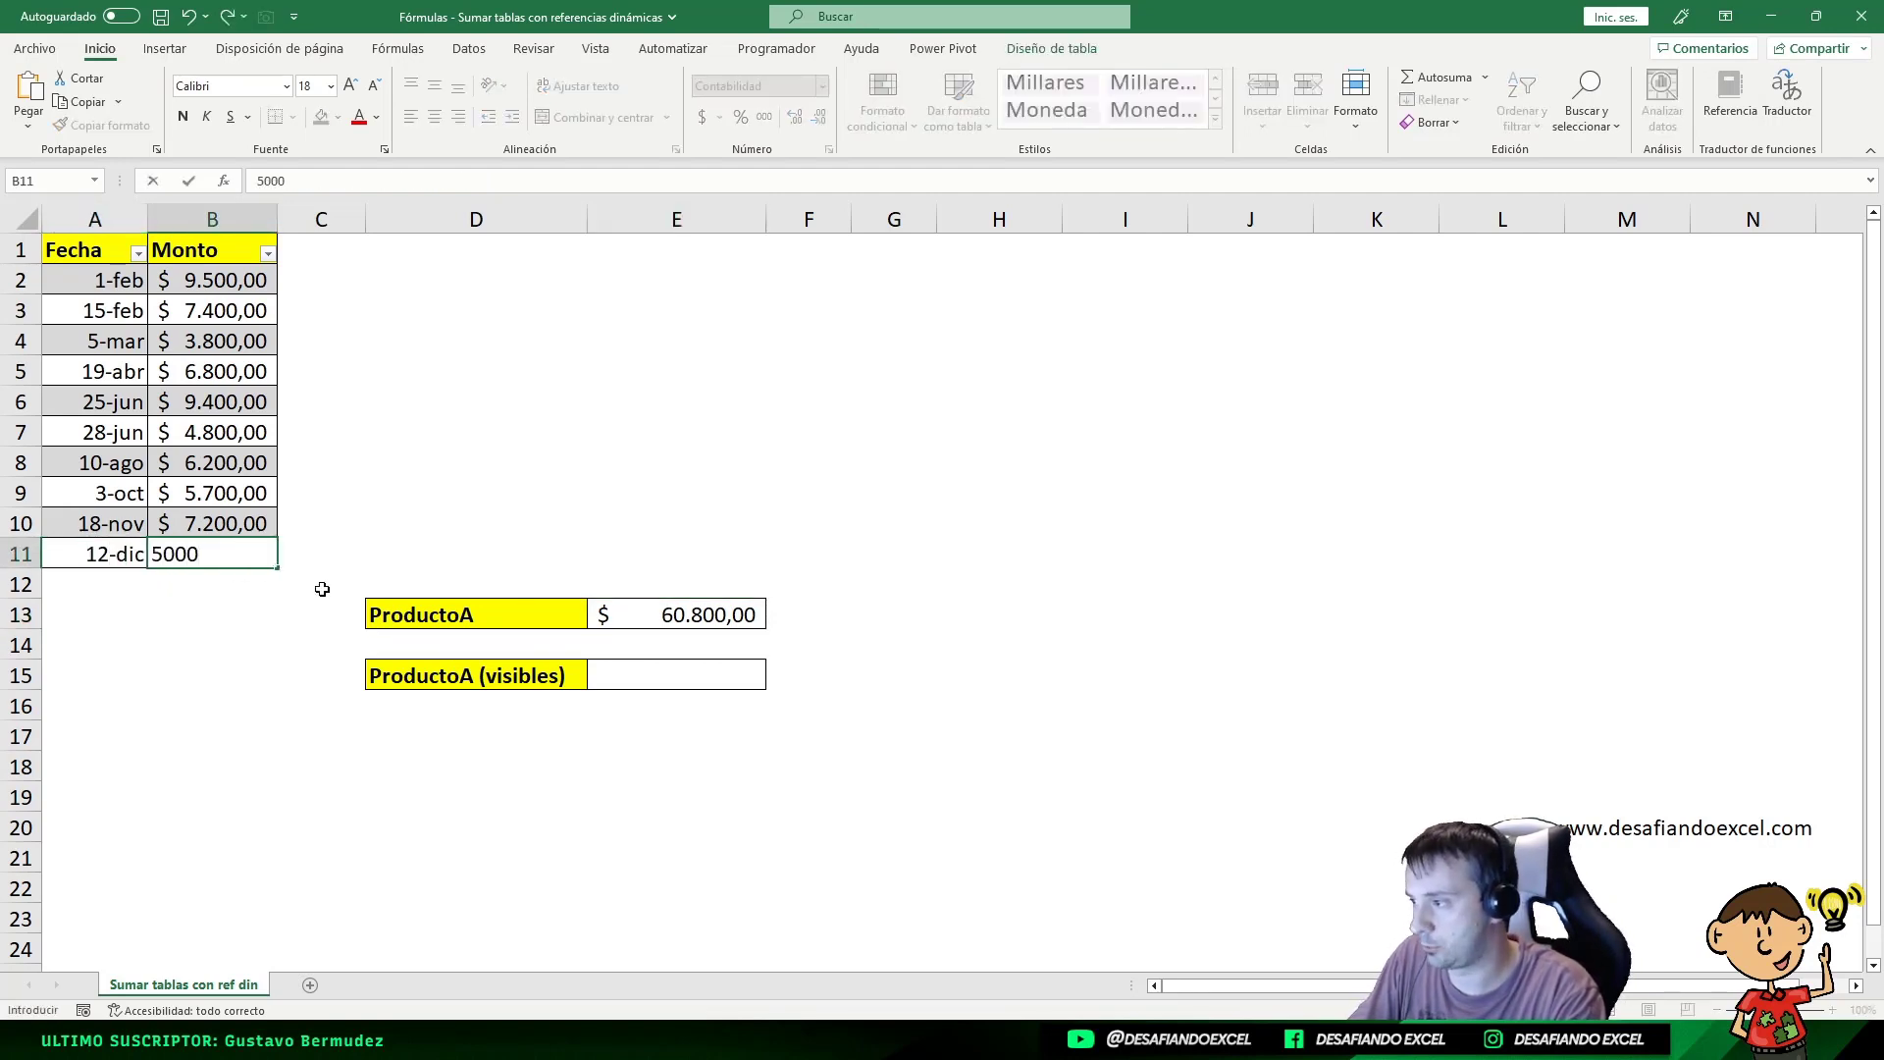
{"action": "key", "text": "Return"}
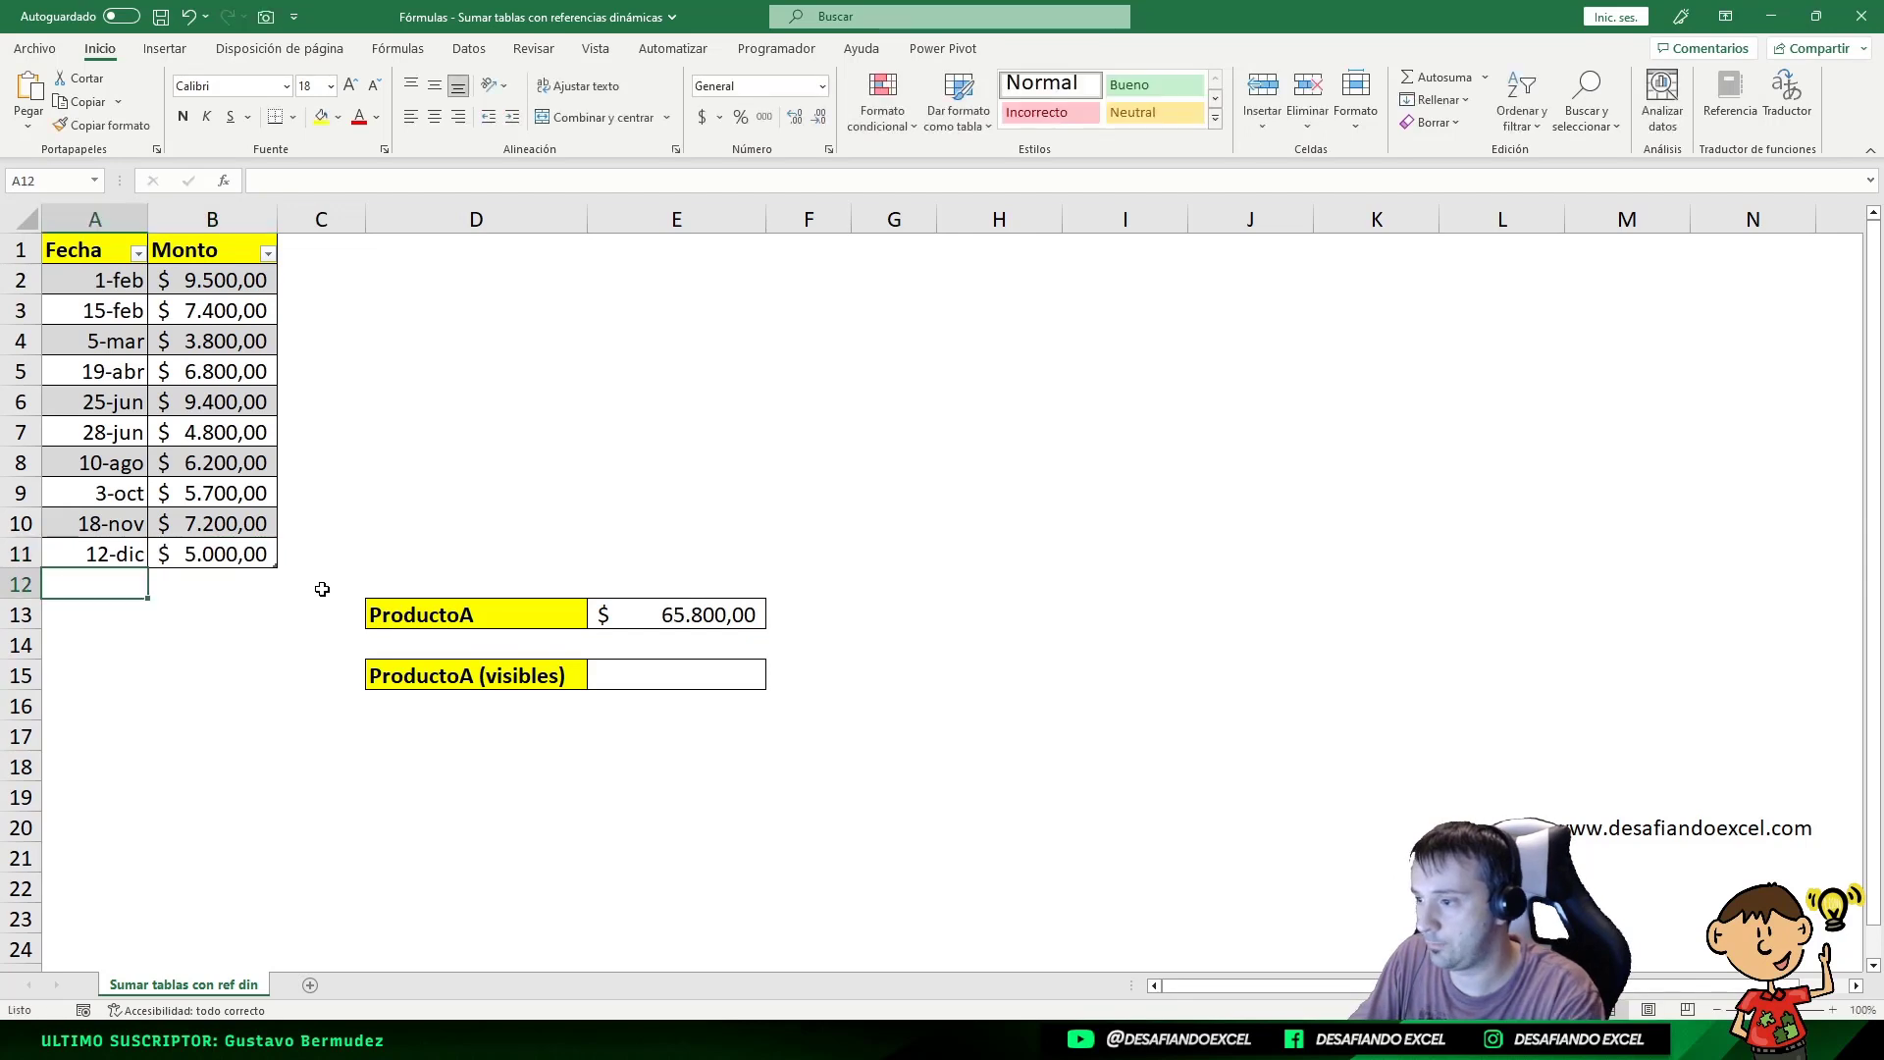
{"action": "left_click", "coordinate": [651, 614]}
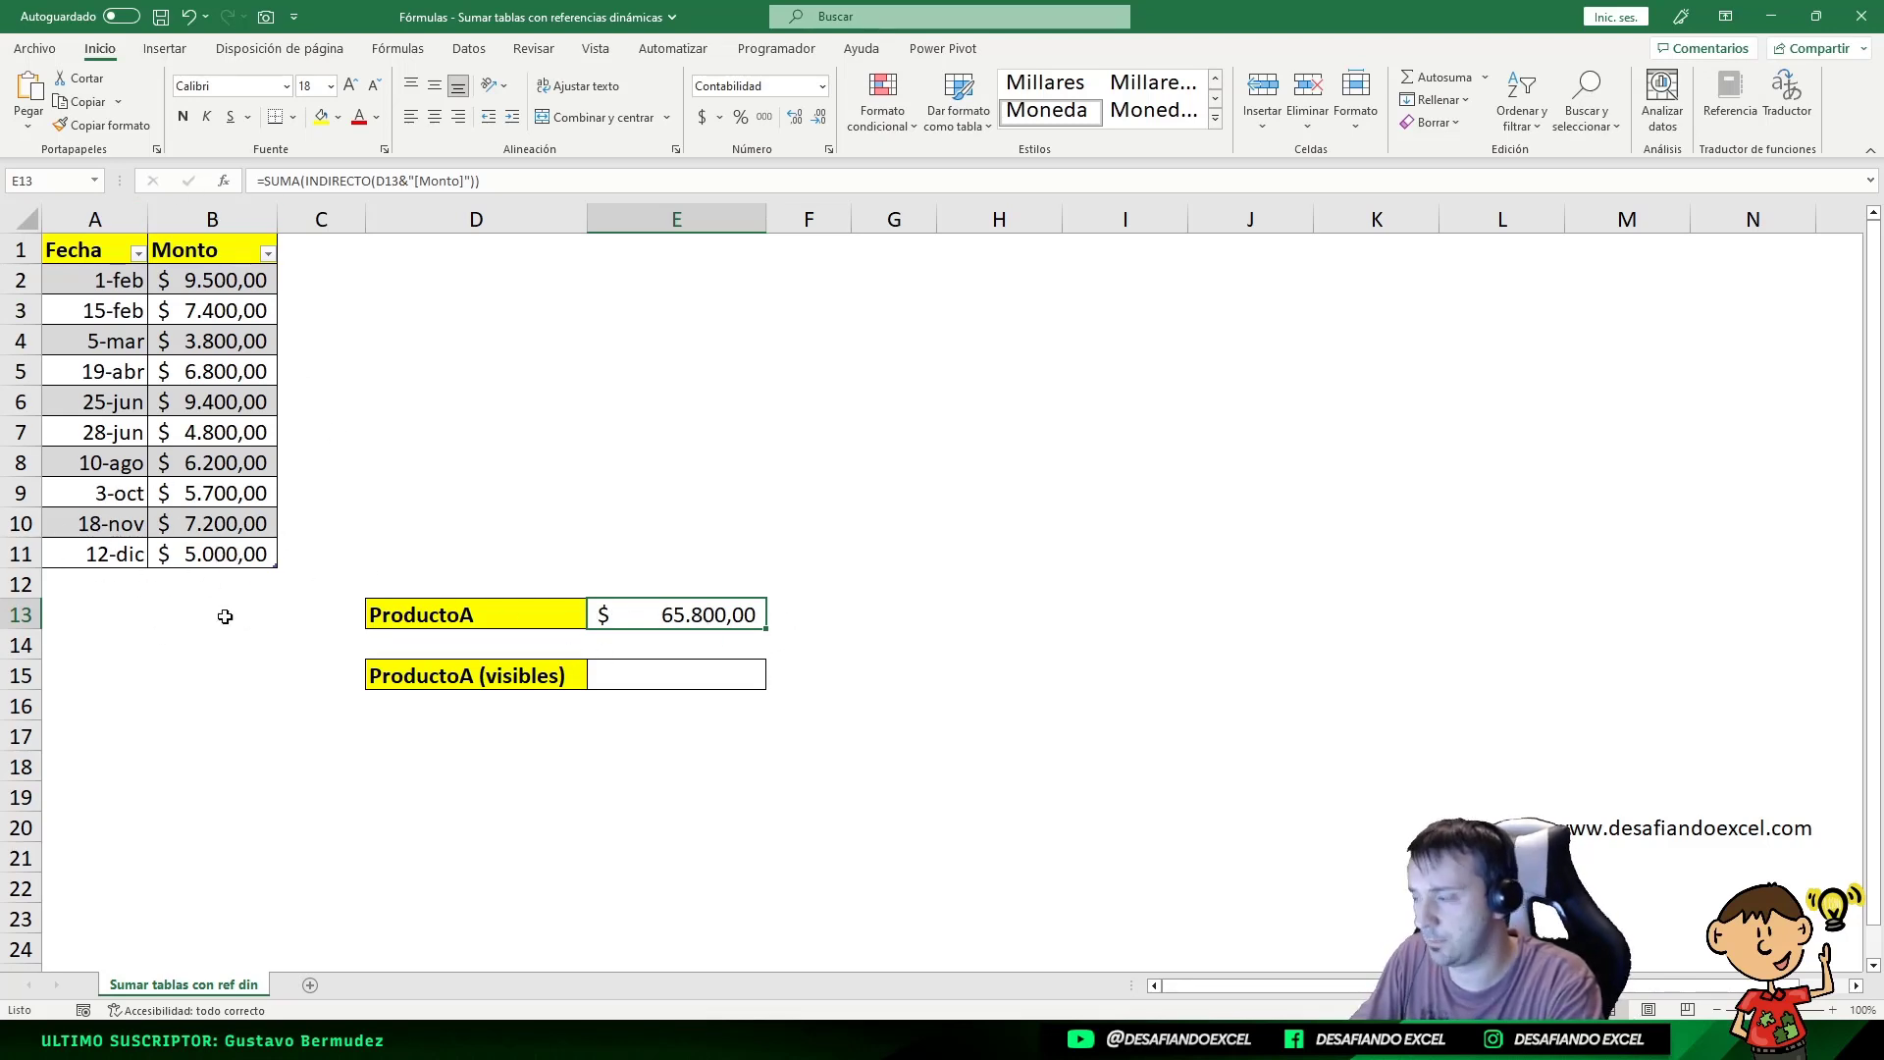
Step: Undo the 12-dic row, filter Fecha to junio only, and inspect E13's ProductoA total
{"action": "key", "text": "ctrl+z"}
{"action": "key", "text": "ctrl+z"}
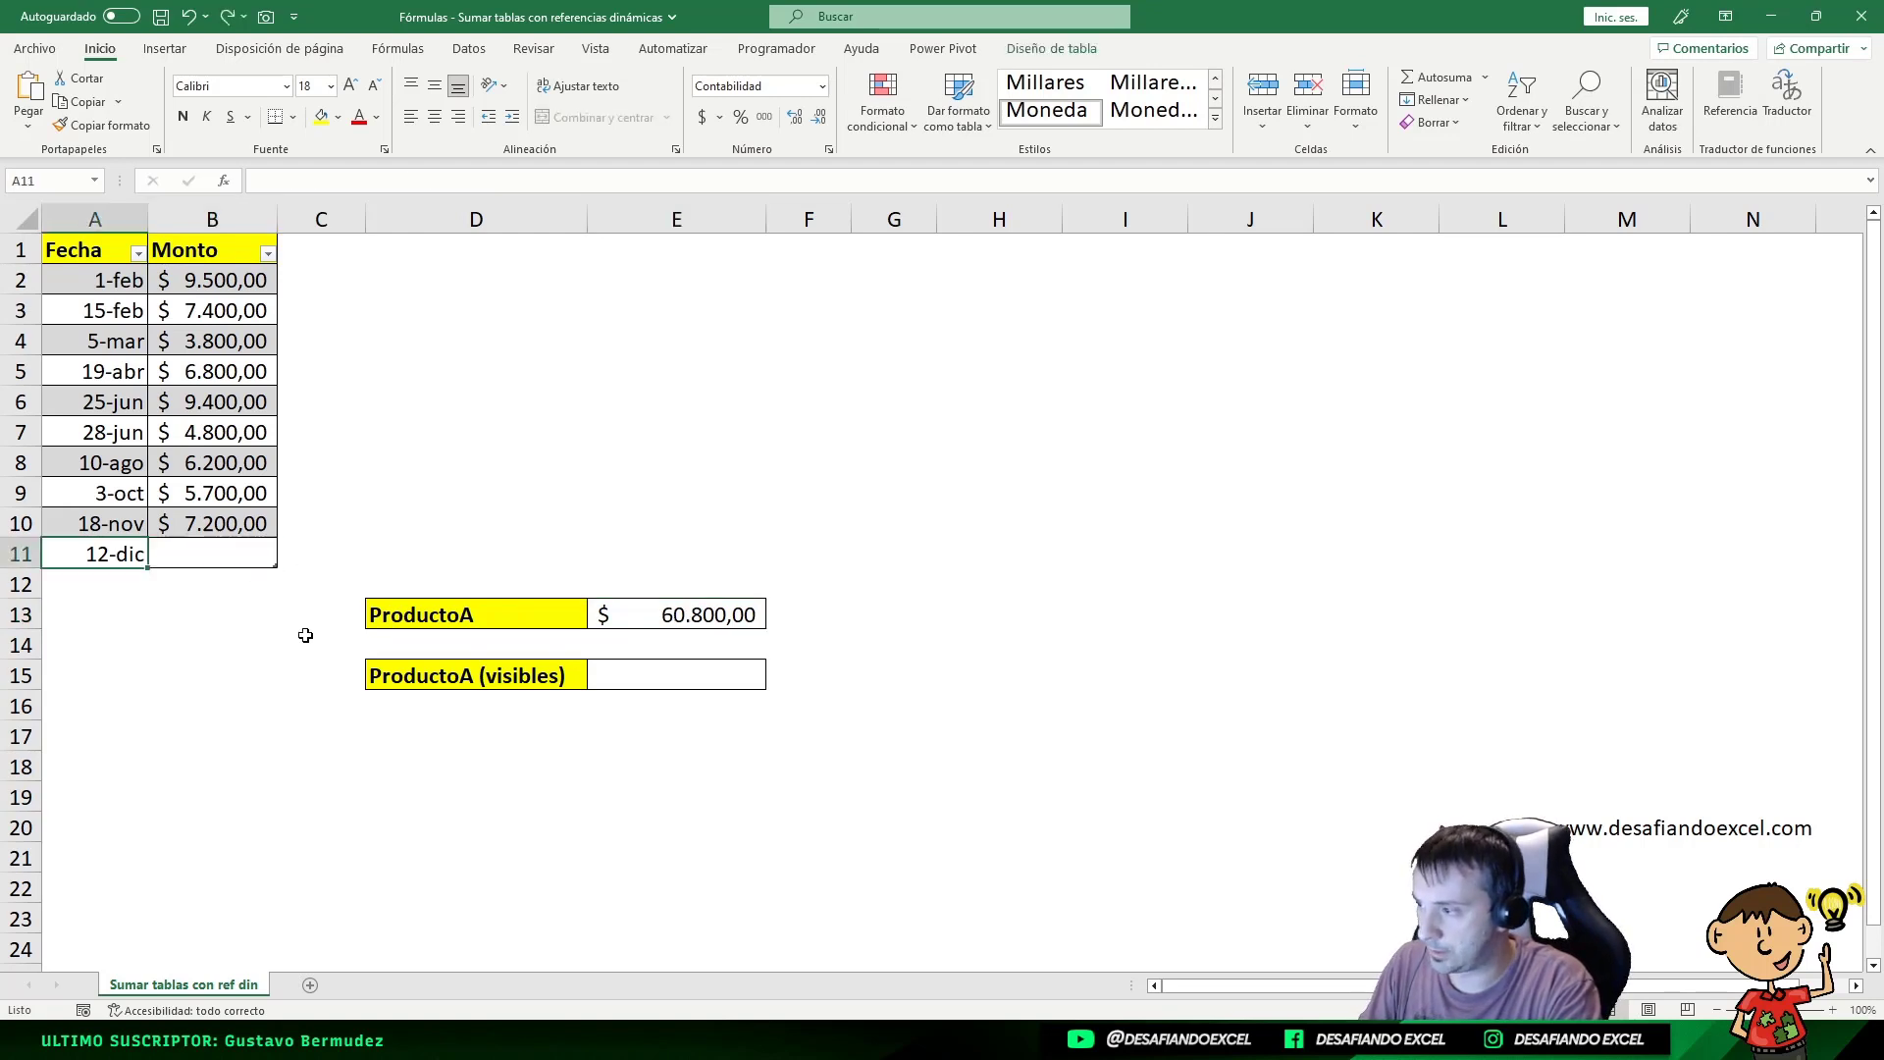
{"action": "left_click", "coordinate": [124, 283]}
{"action": "left_click", "coordinate": [139, 254]}
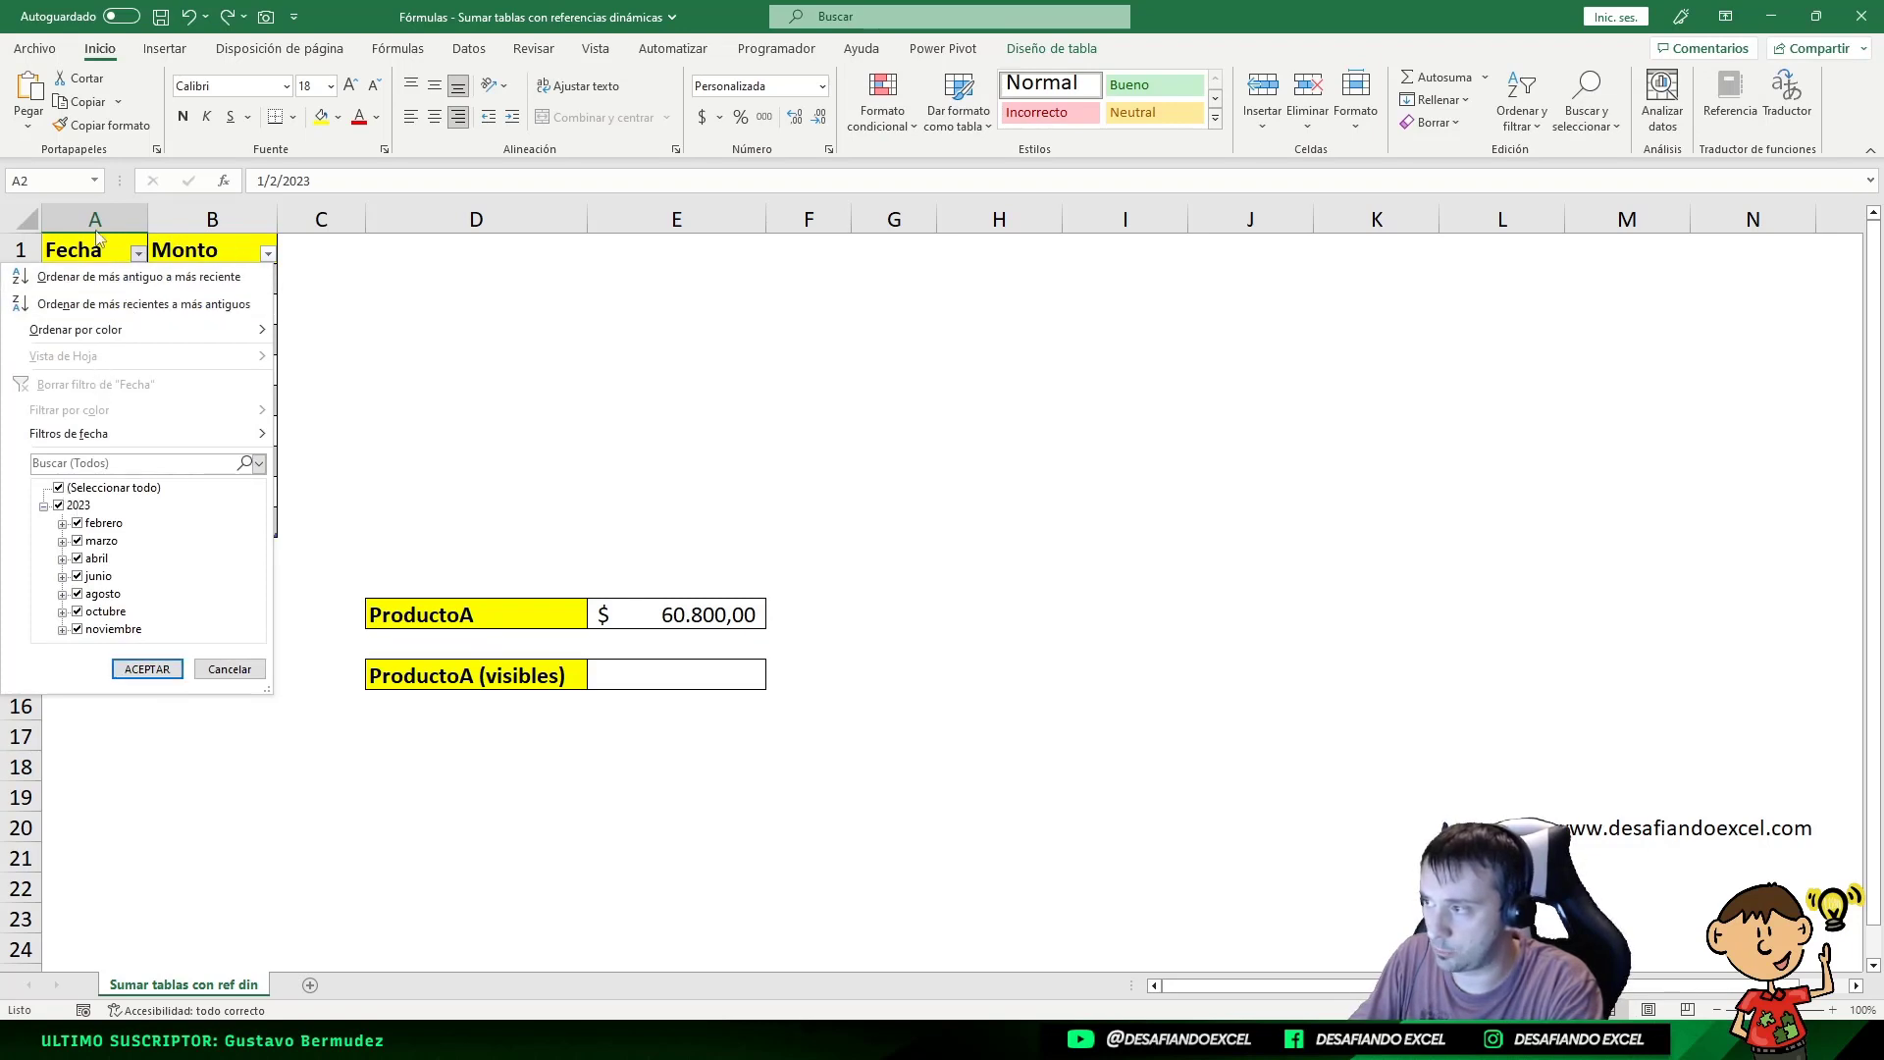
{"action": "left_click", "coordinate": [59, 488]}
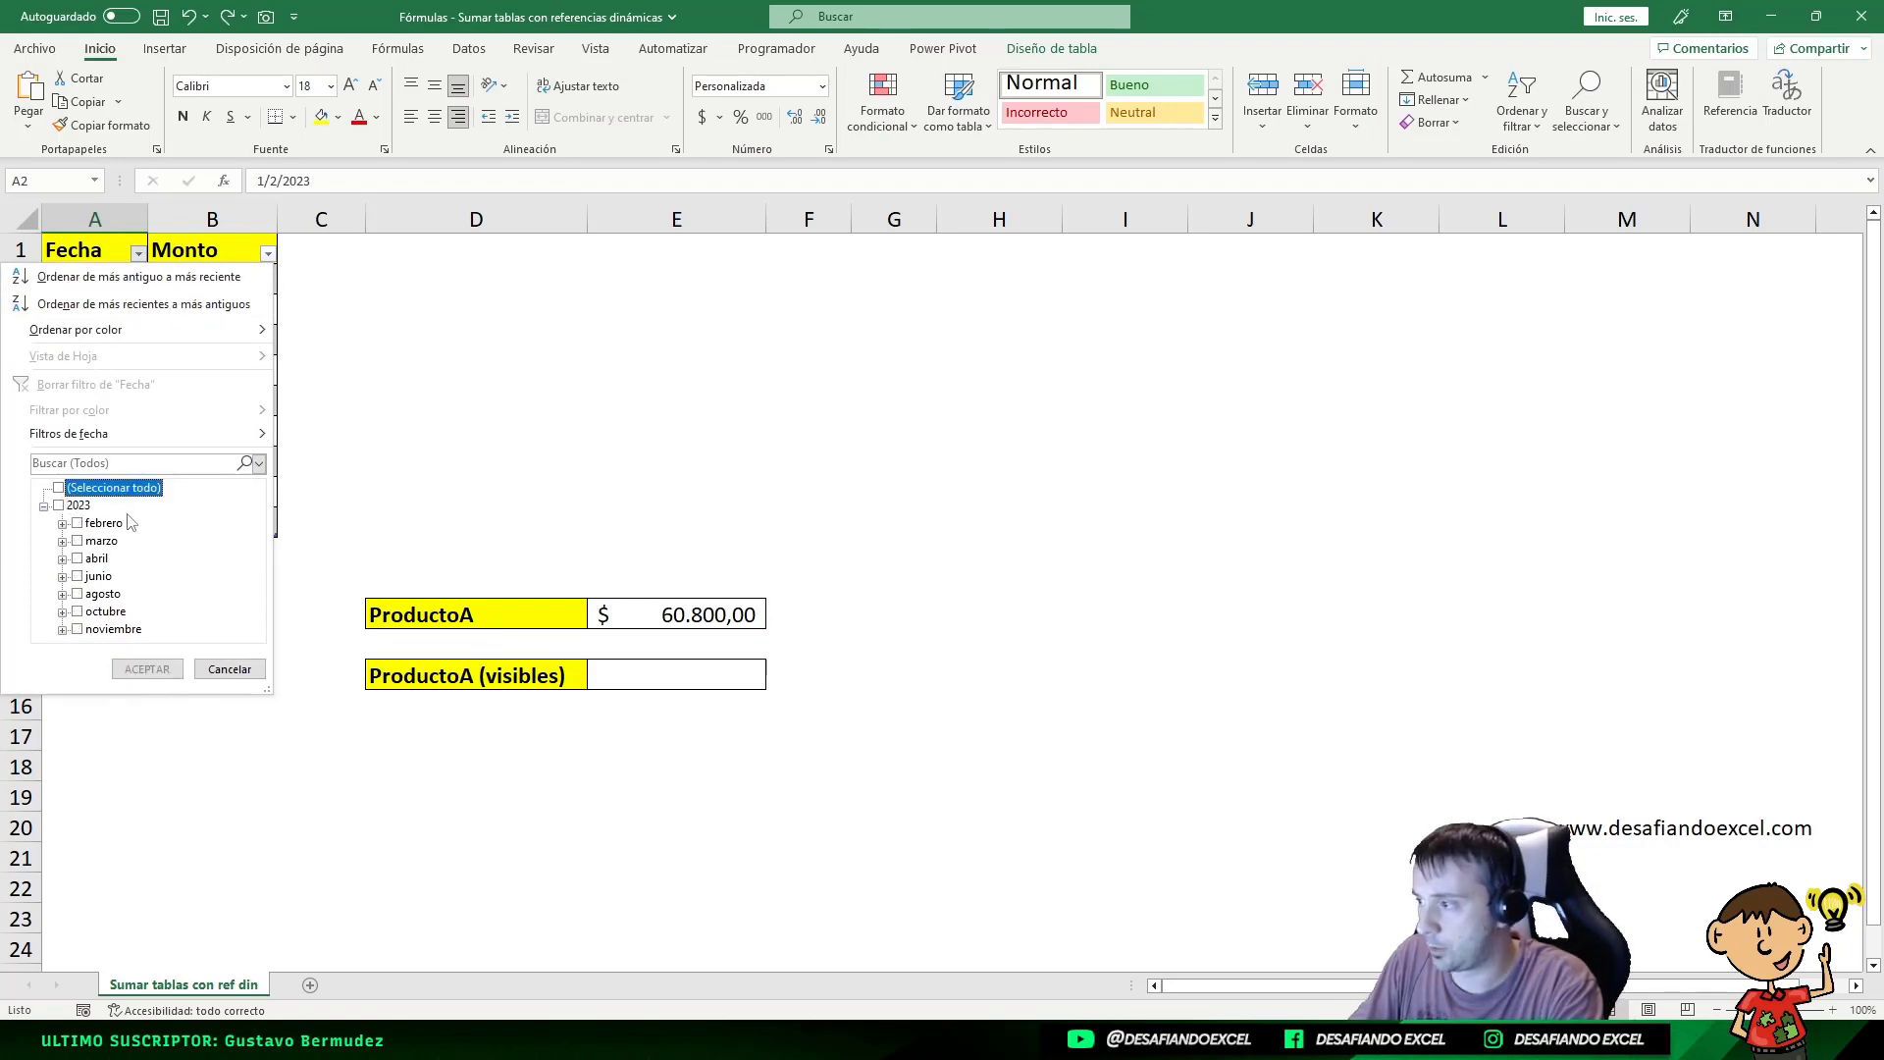
{"action": "left_click", "coordinate": [77, 577]}
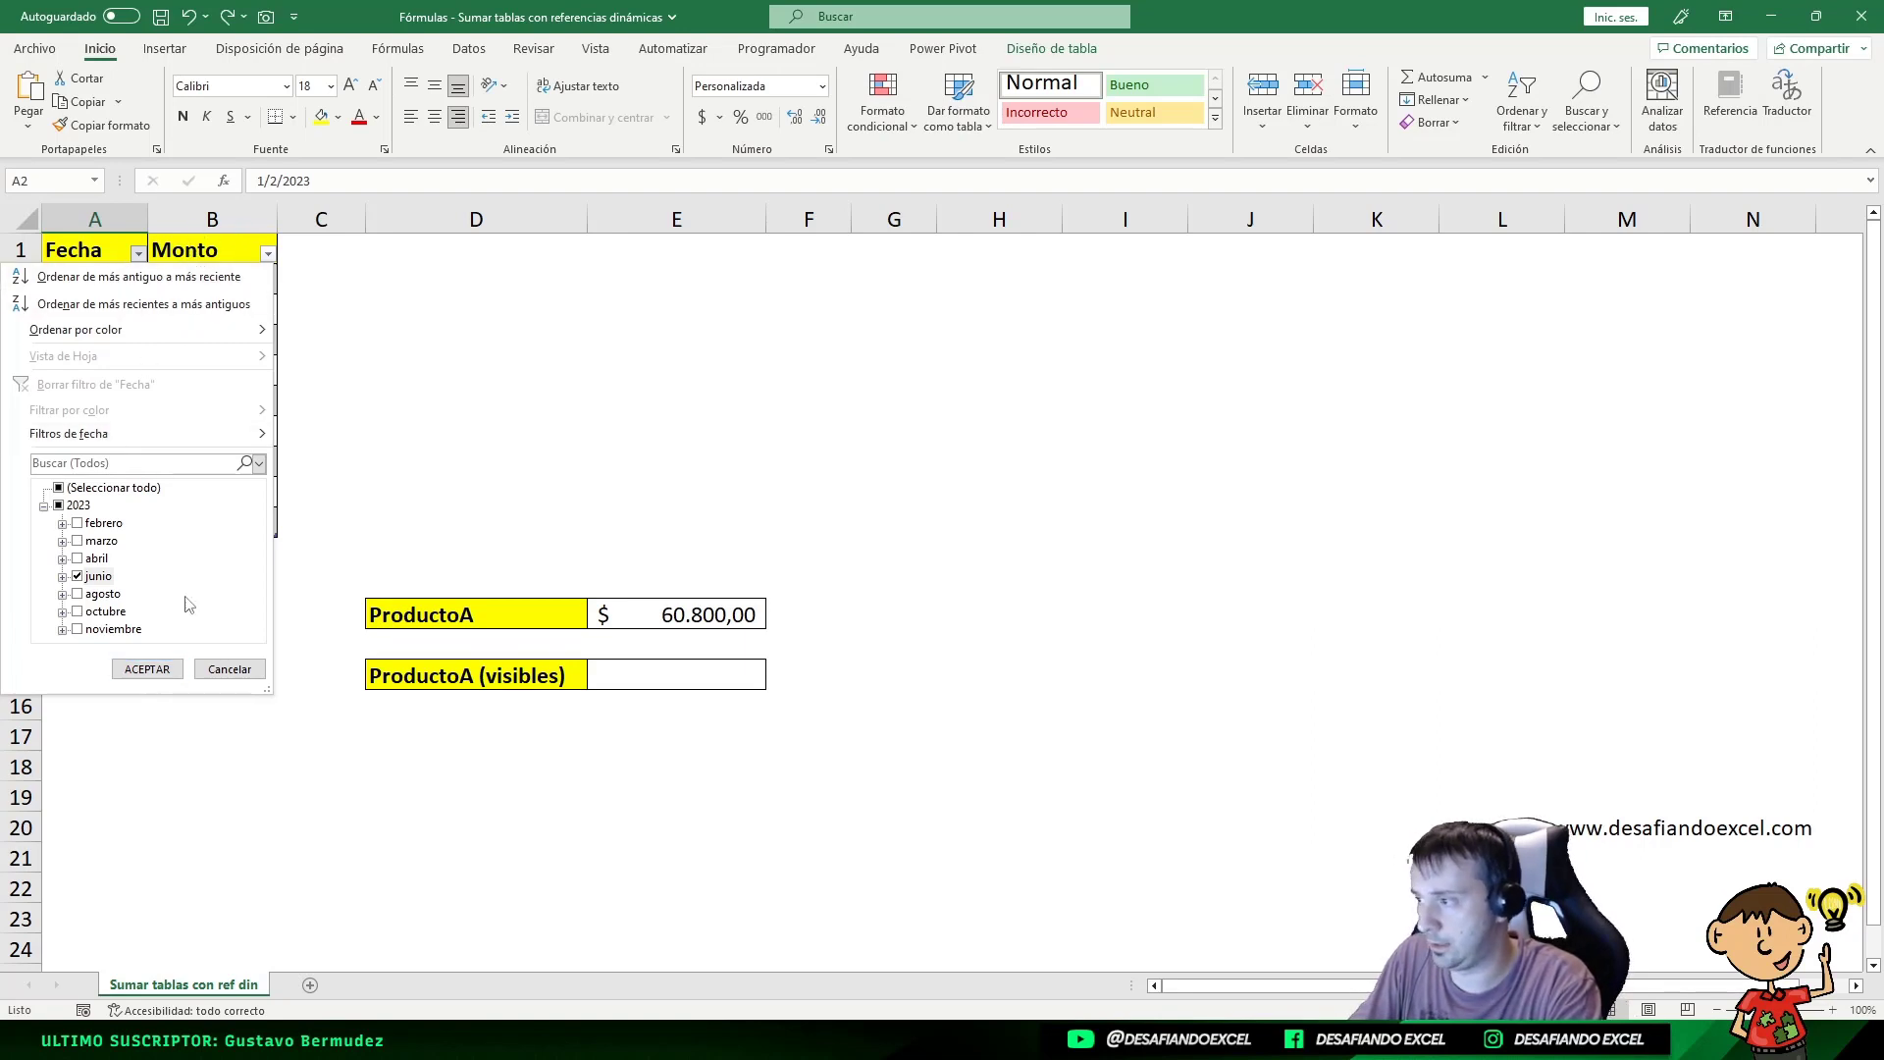
{"action": "left_click", "coordinate": [147, 671]}
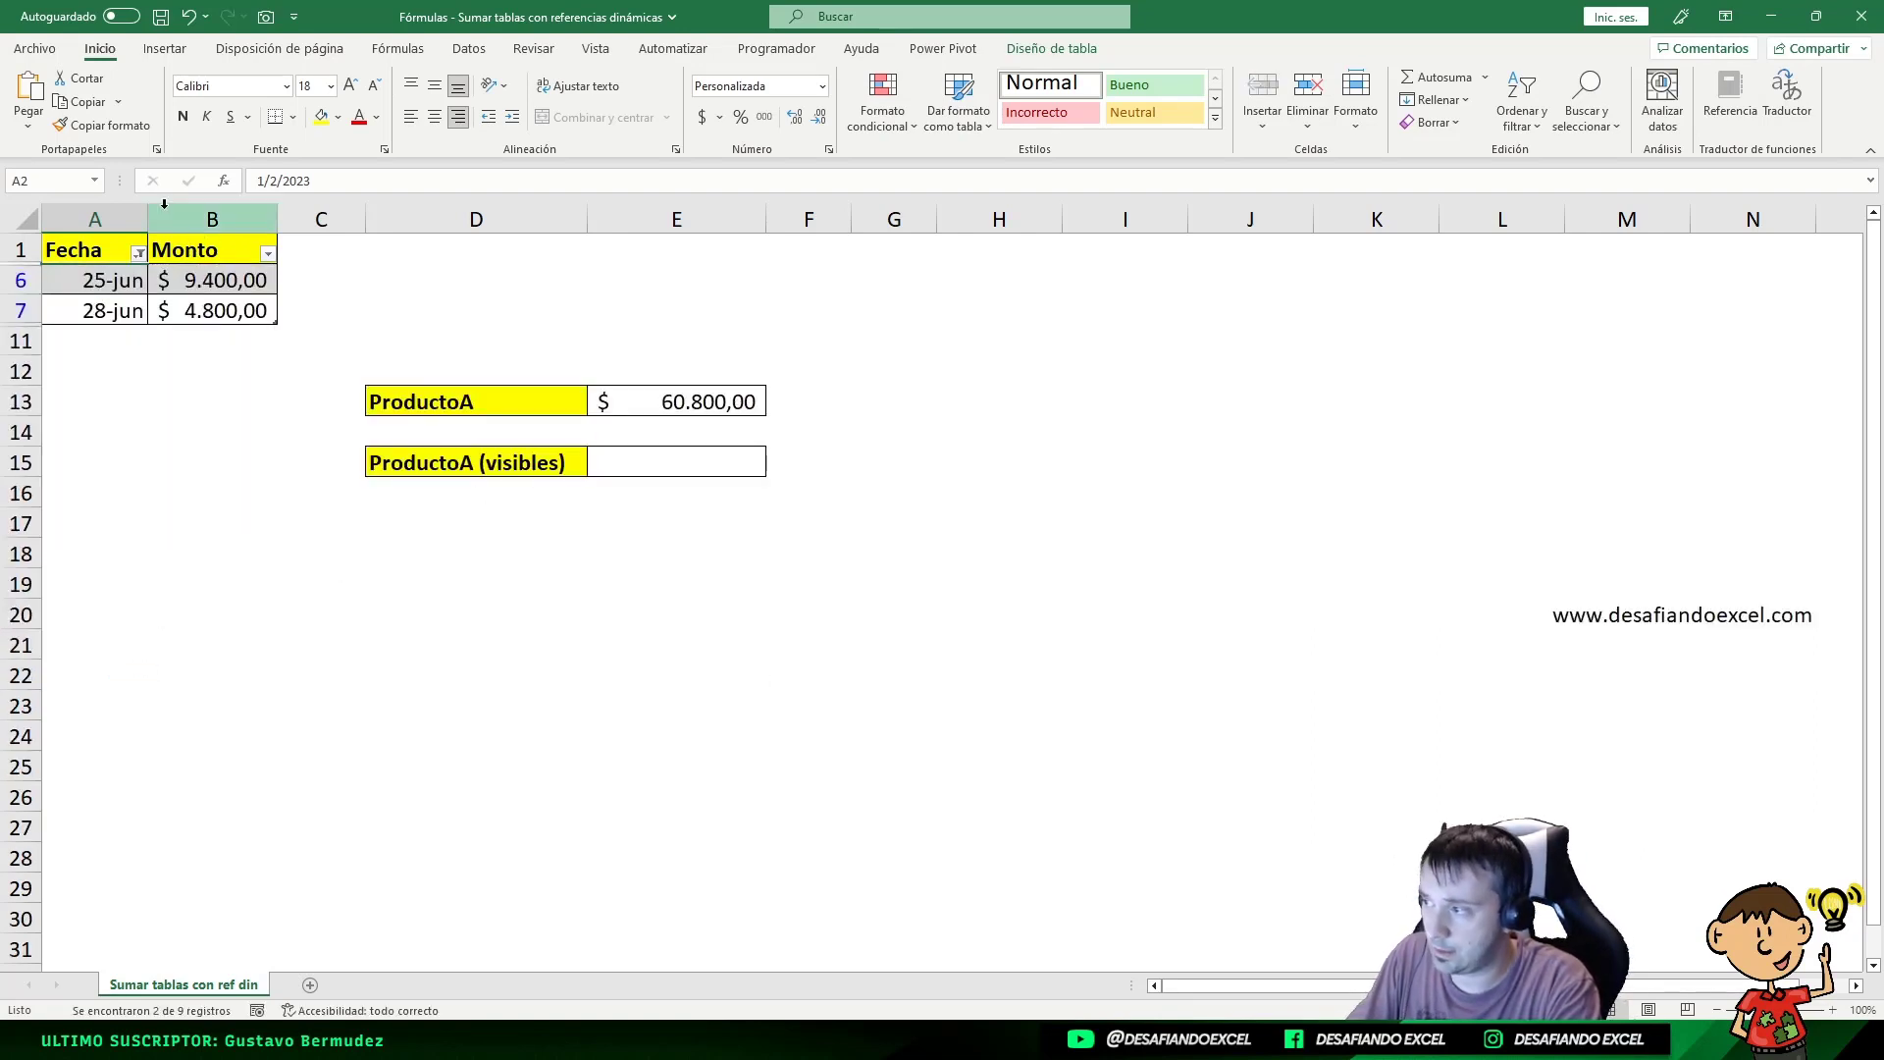
{"action": "left_click", "coordinate": [705, 398]}
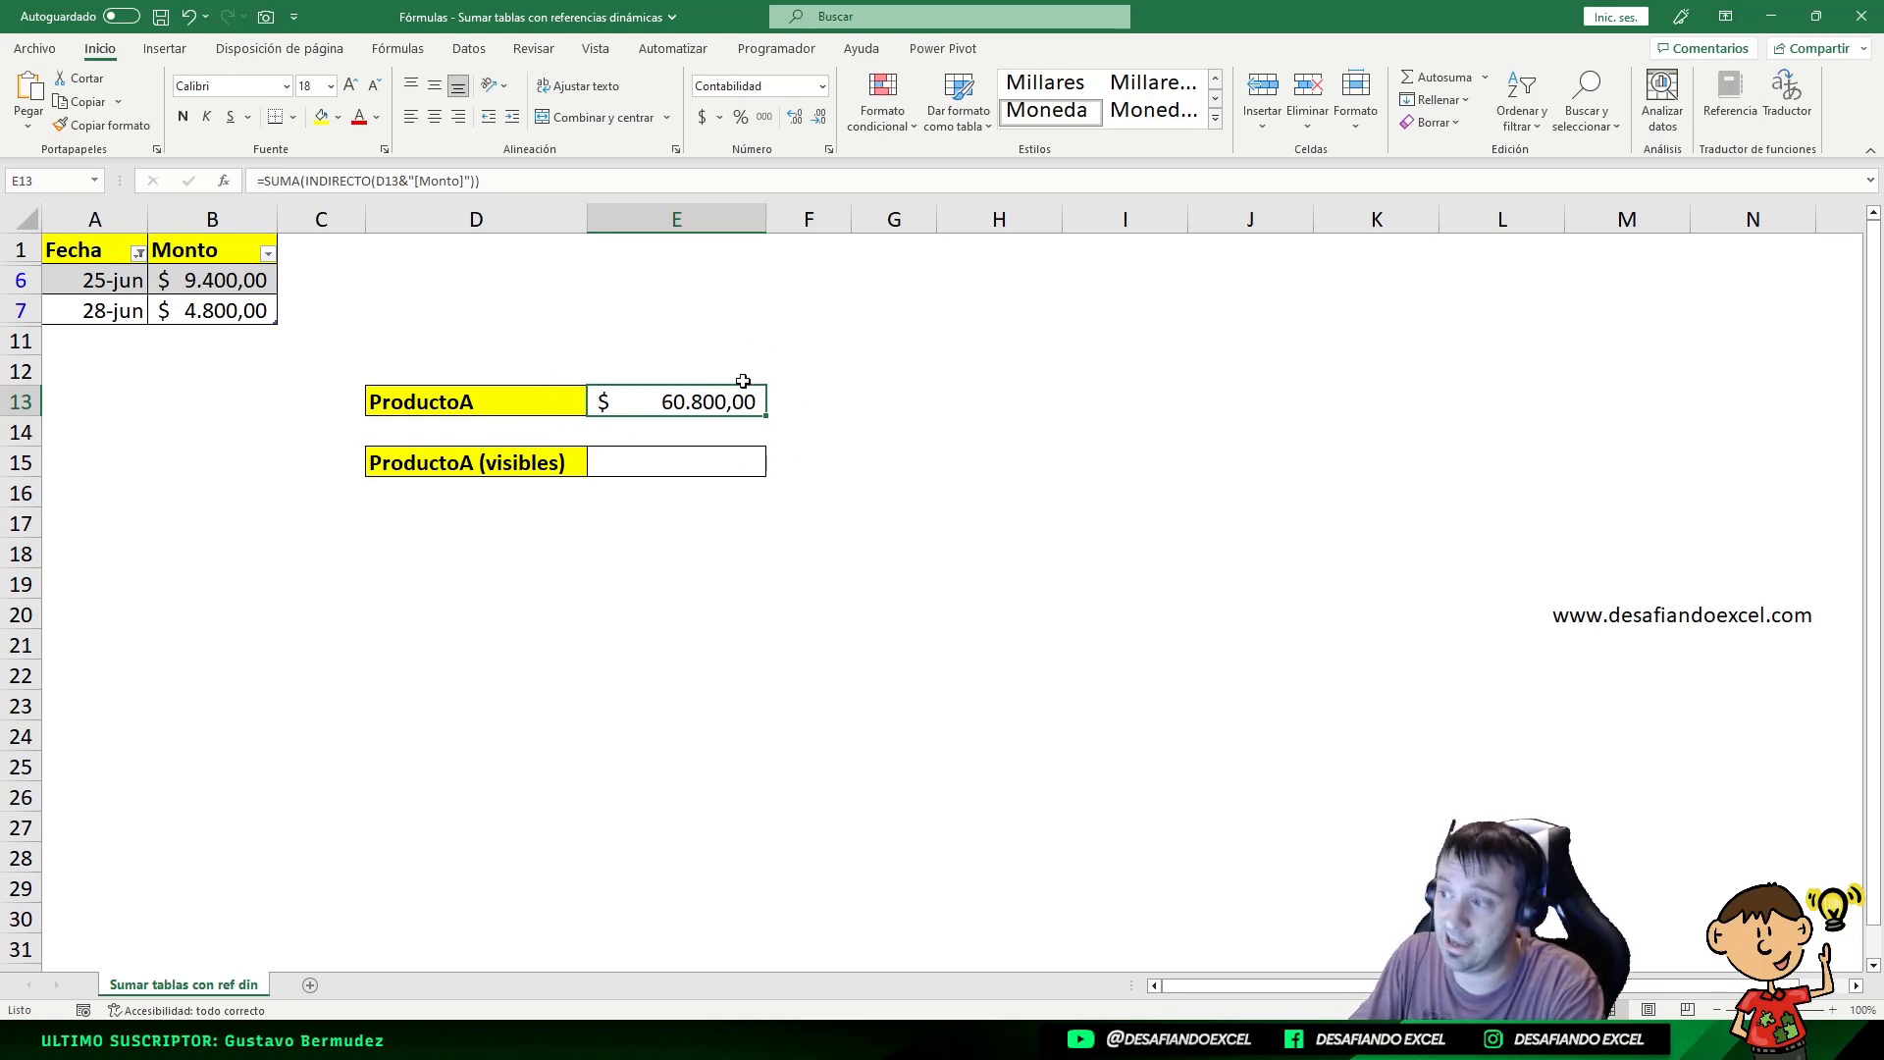
{"action": "left_click", "coordinate": [452, 402]}
{"action": "left_click", "coordinate": [748, 408]}
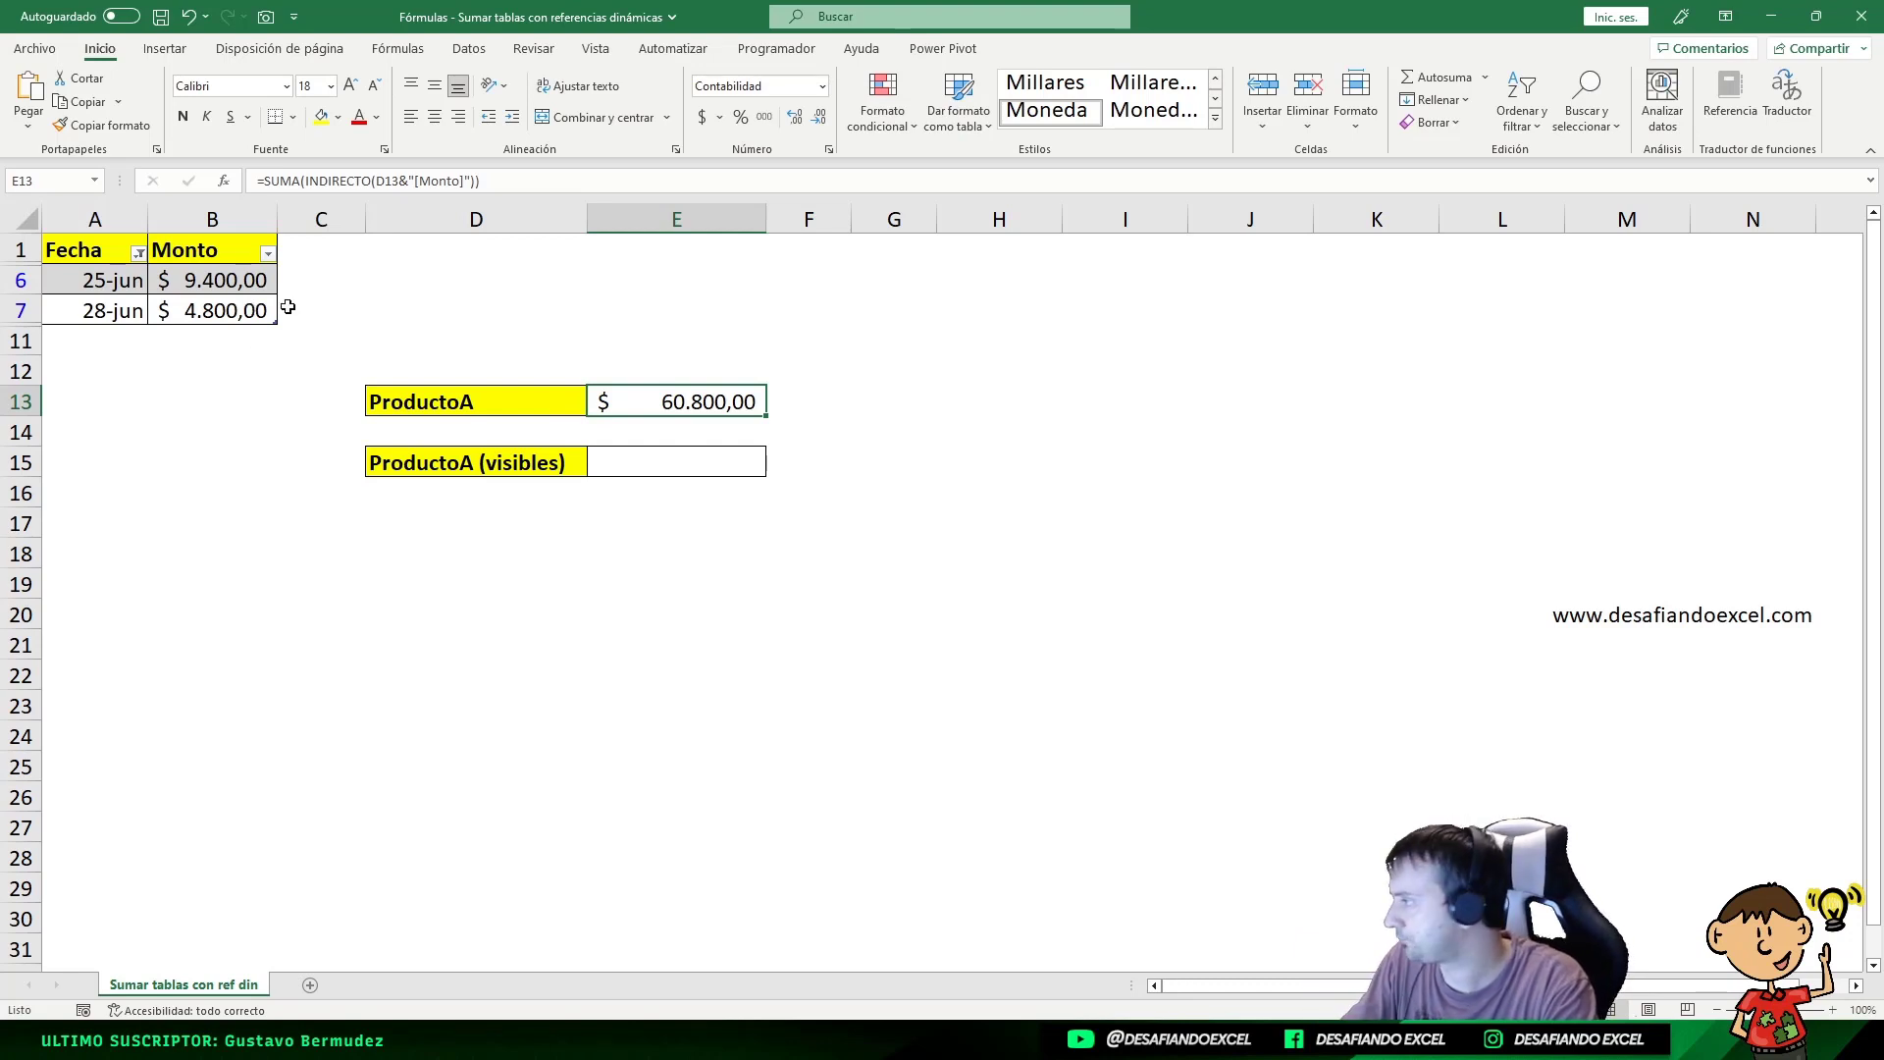
Step: Reset the Fecha filter with (Seleccionar todo) so all nine rows show again
{"action": "left_click", "coordinate": [139, 254]}
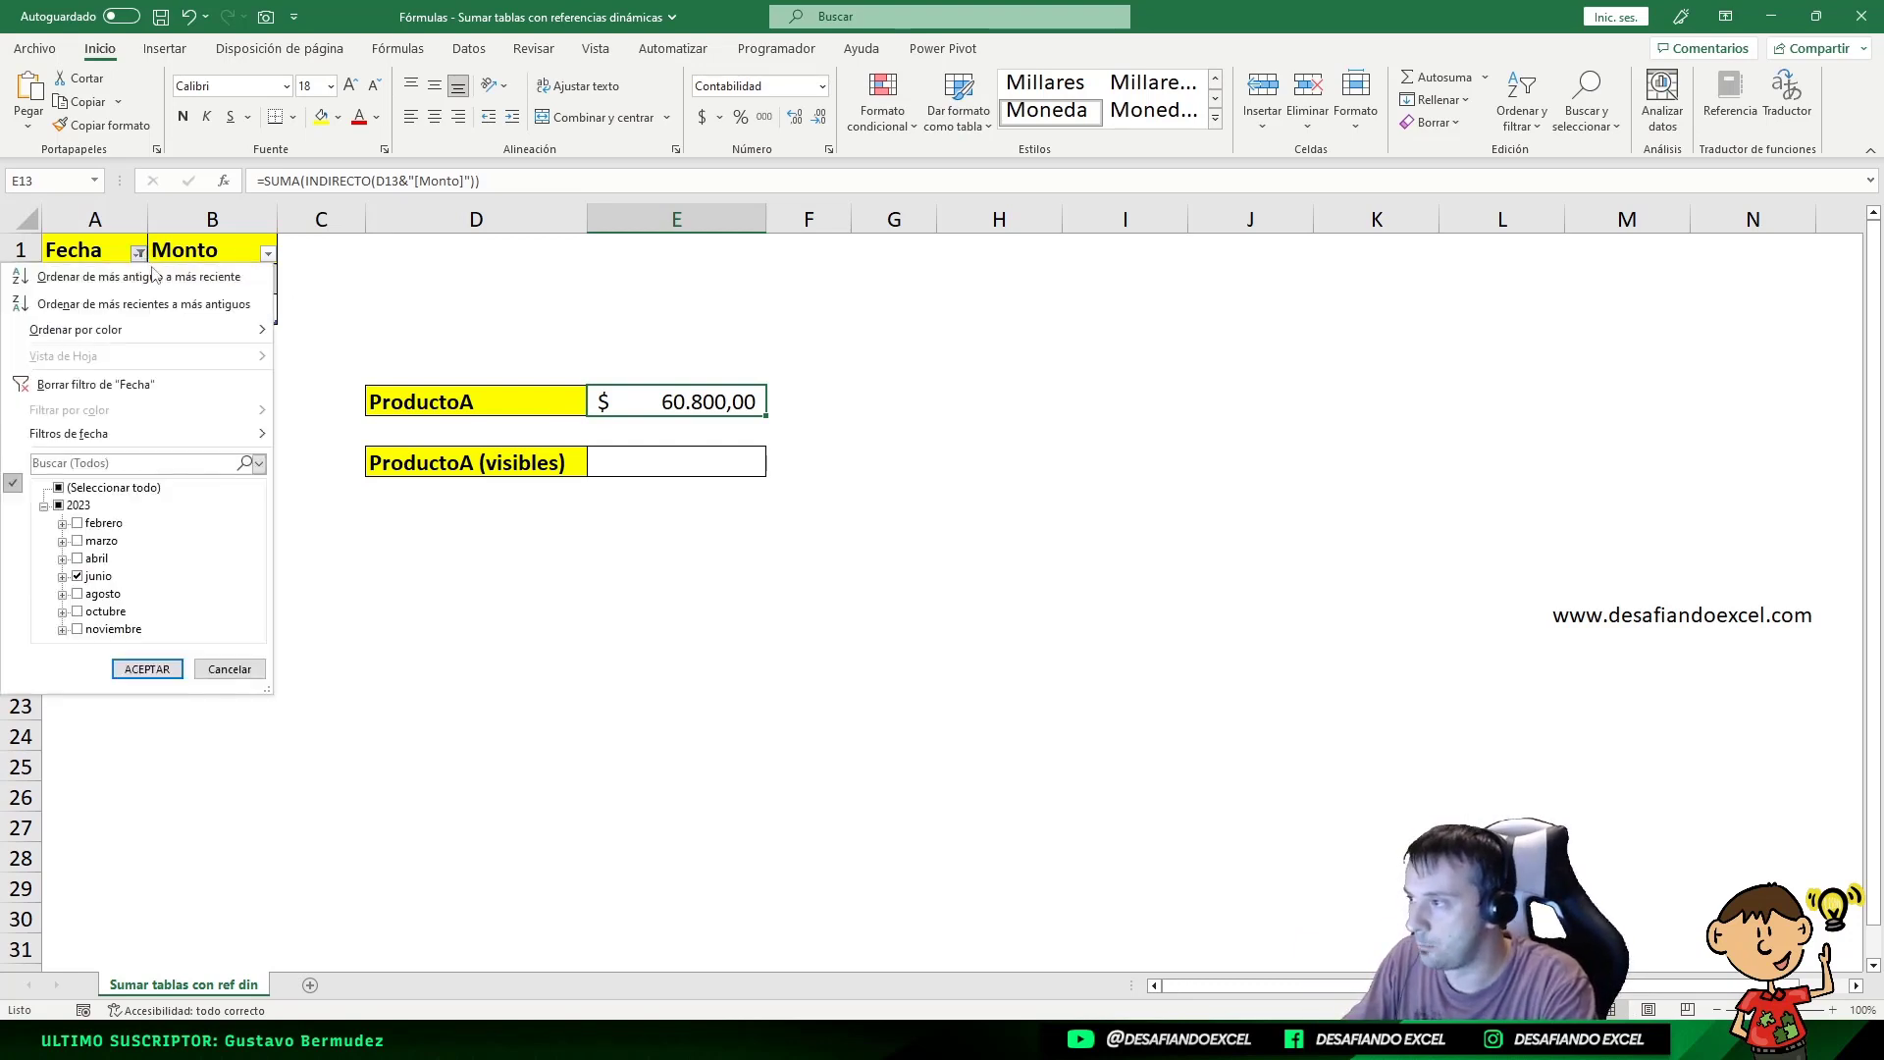
{"action": "left_click", "coordinate": [106, 487]}
{"action": "left_click", "coordinate": [149, 668]}
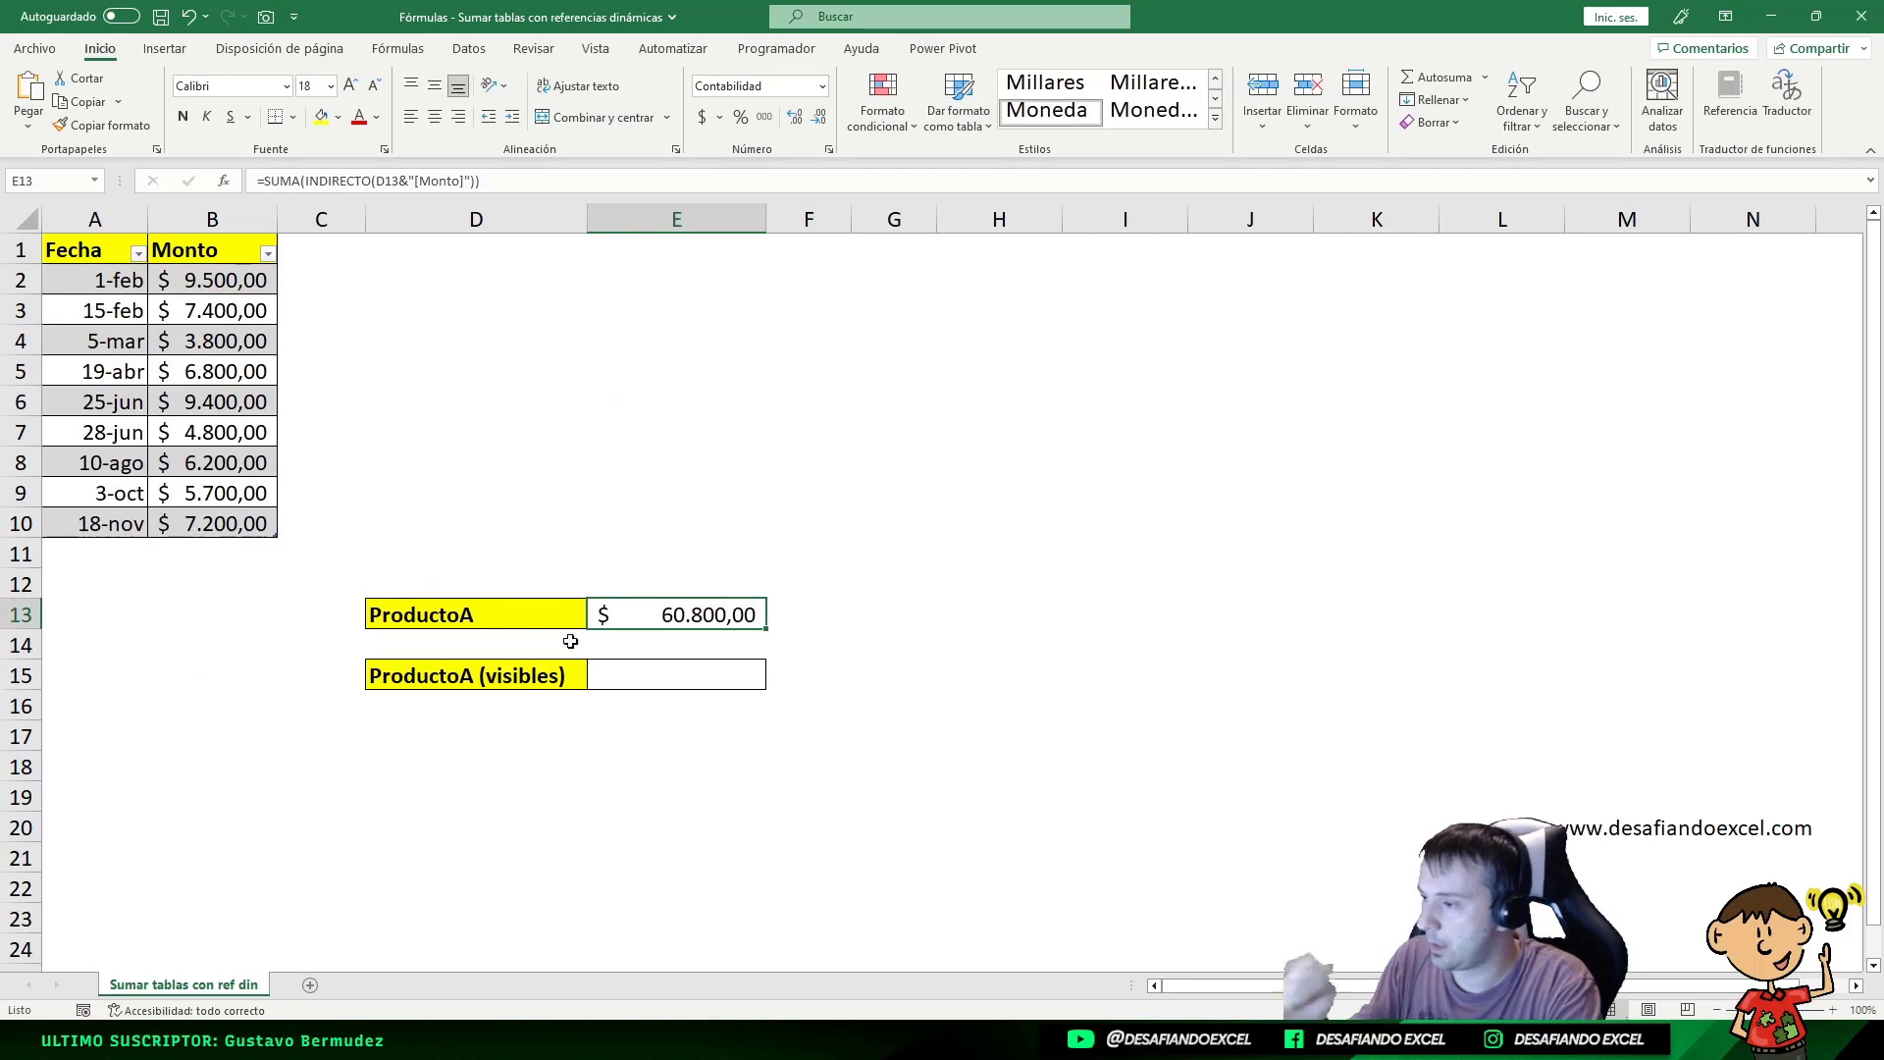
Step: Select E15 beside ProductoA (visibles) and enter = to begin its formula
{"action": "left_click", "coordinate": [690, 670]}
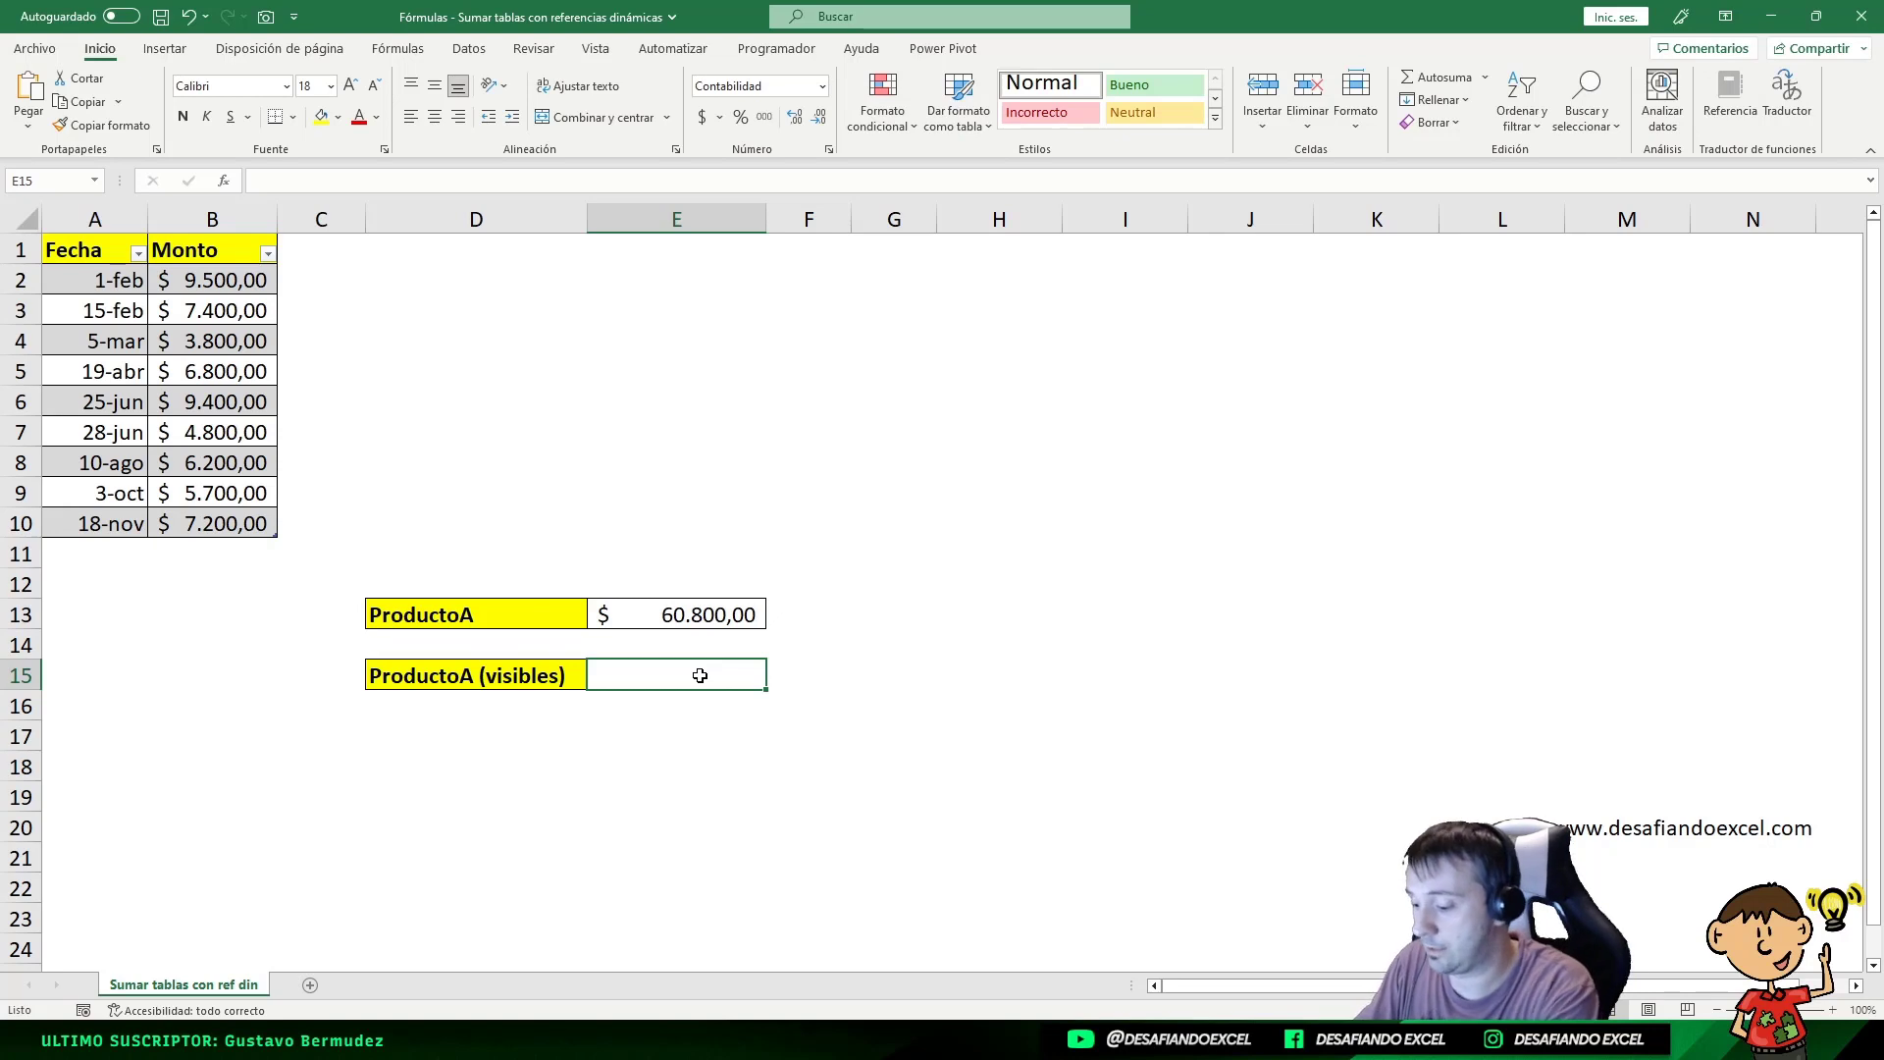
{"action": "type", "text": "="}
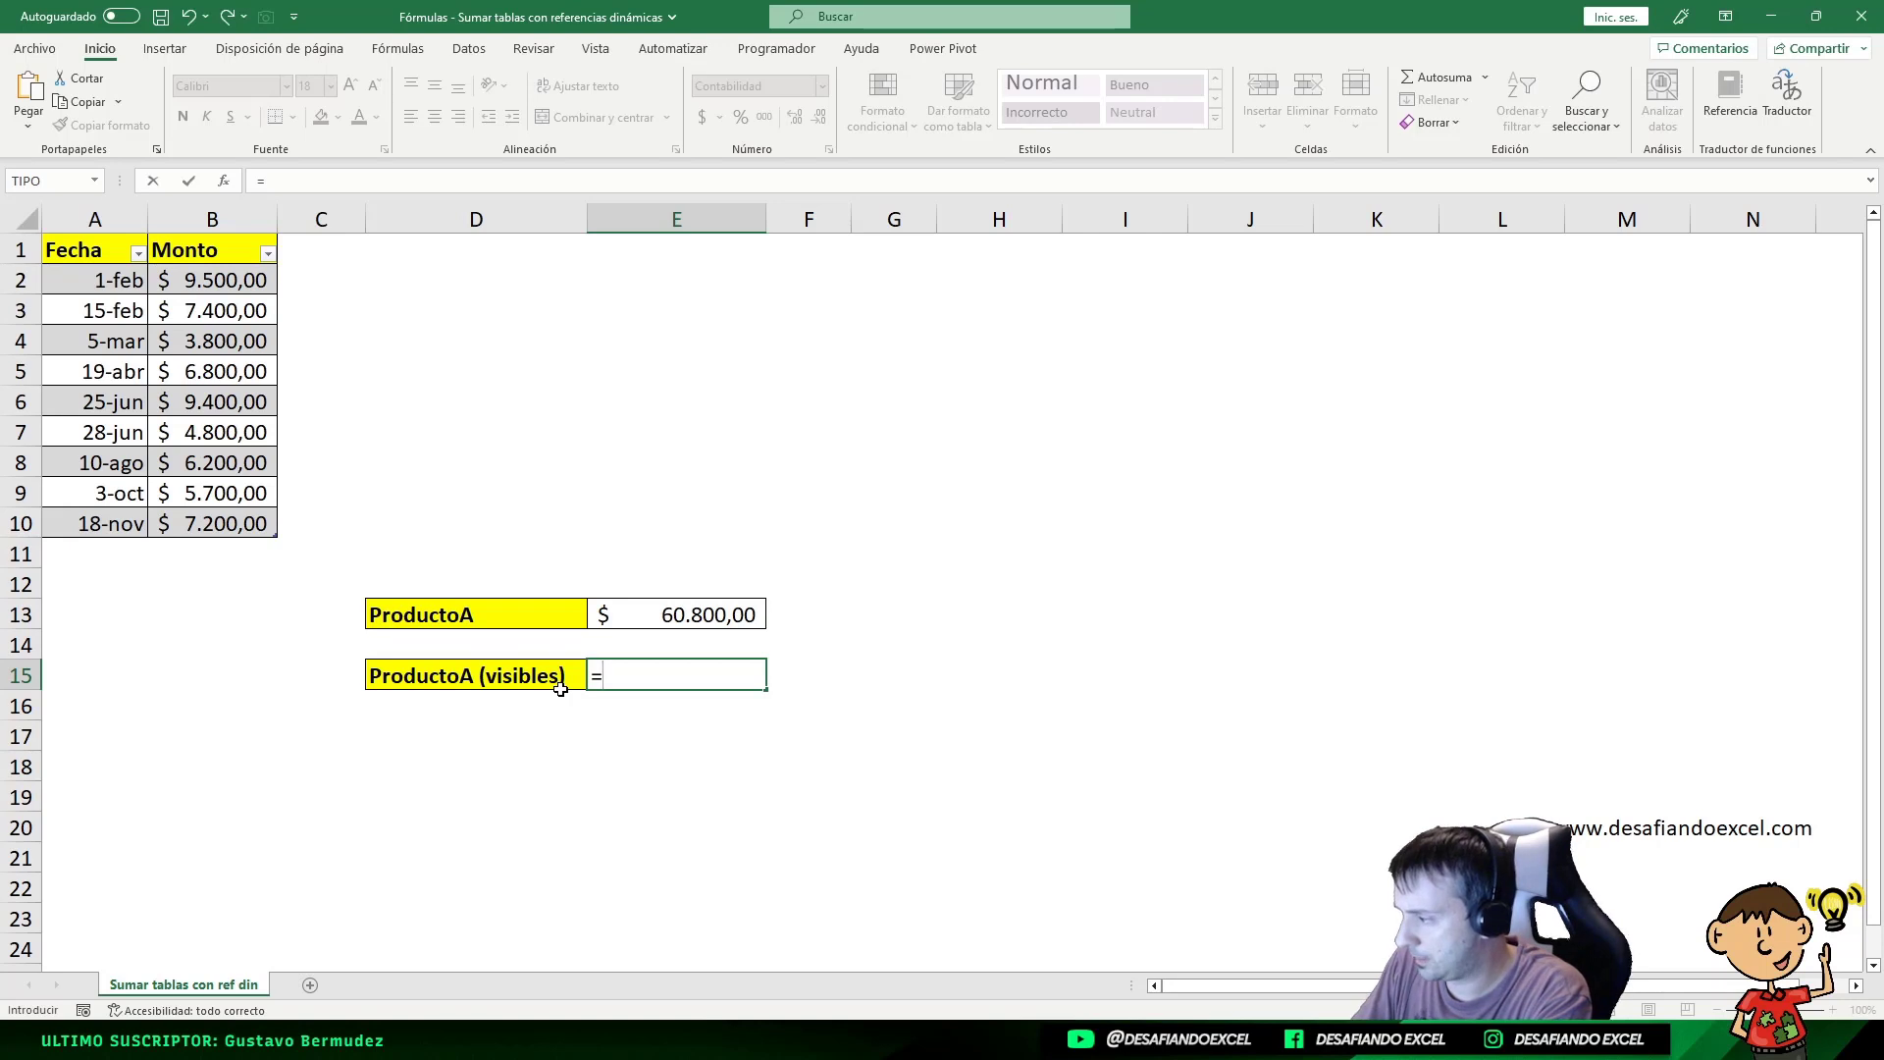
Step: Enter =SUBTOTALES(9;ProductoA[Monto]) in E15, choosing 9 (sum) as the calculation type
{"action": "type", "text": "SUBTOTALES"}
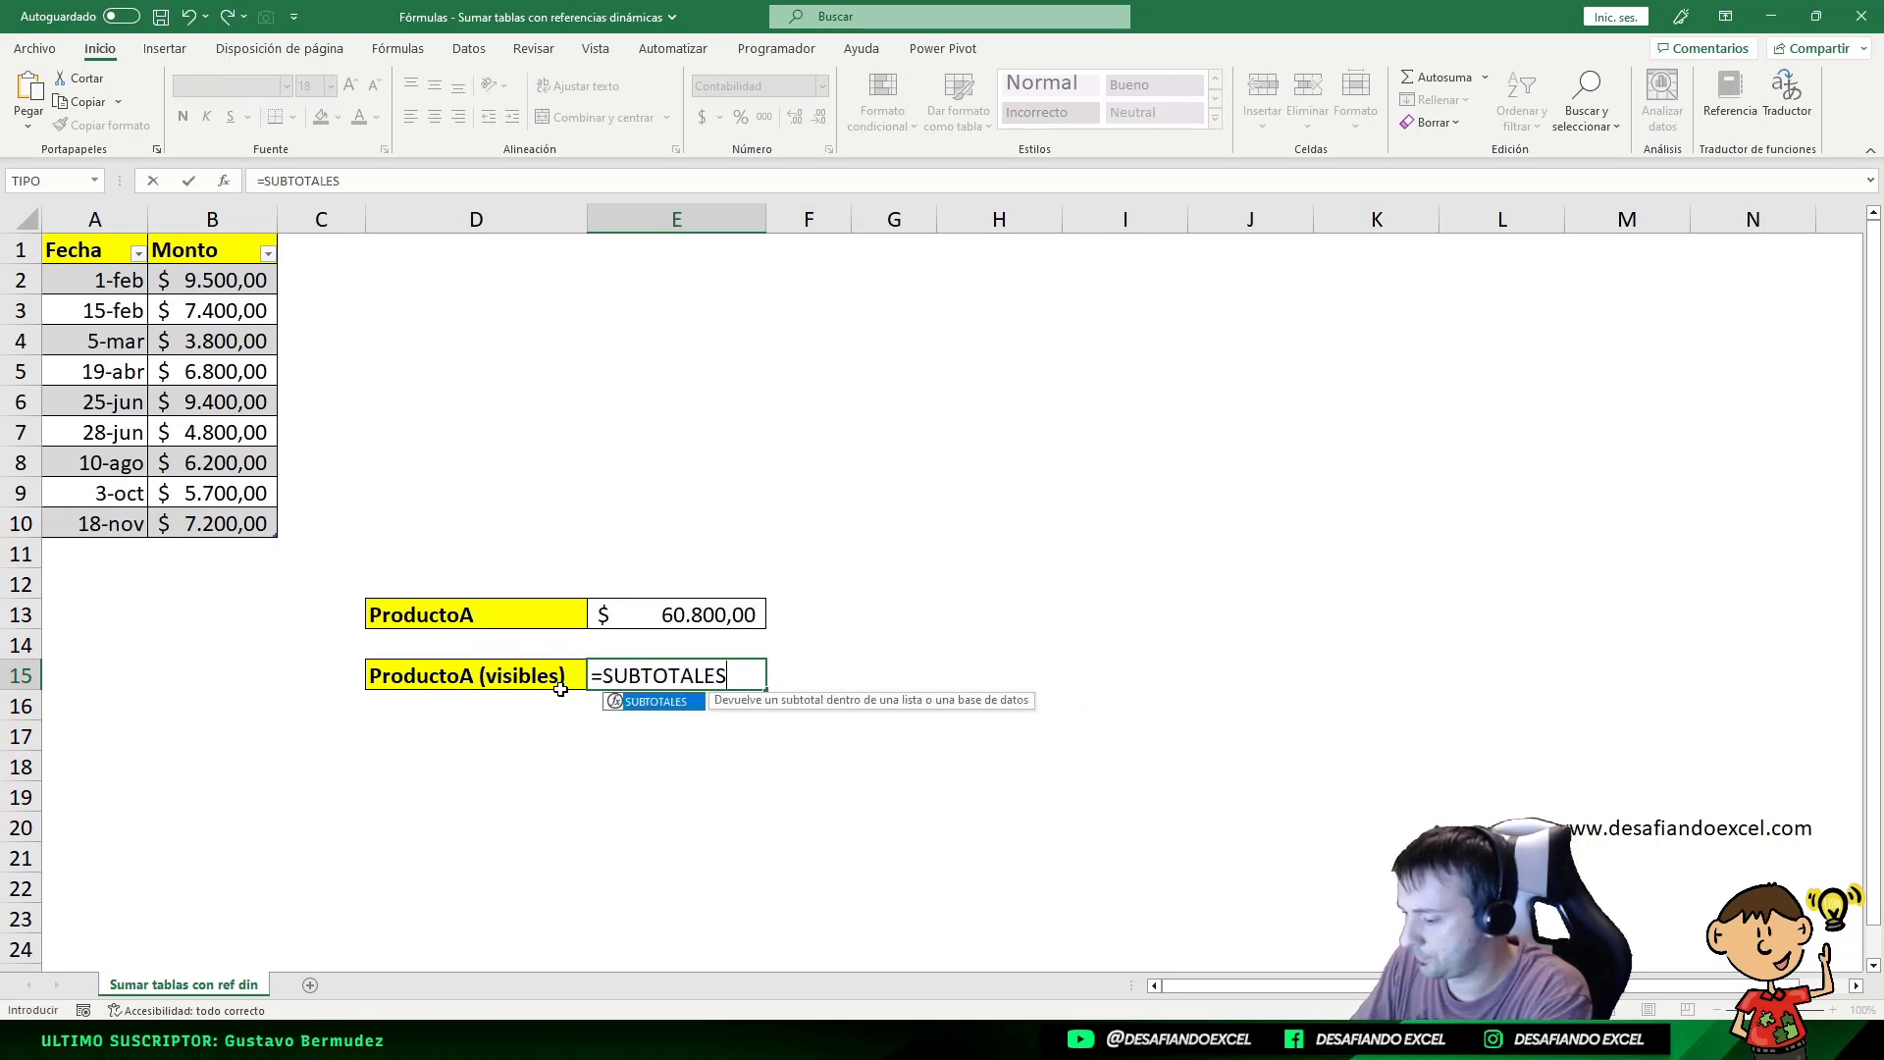
{"action": "type", "text": "("}
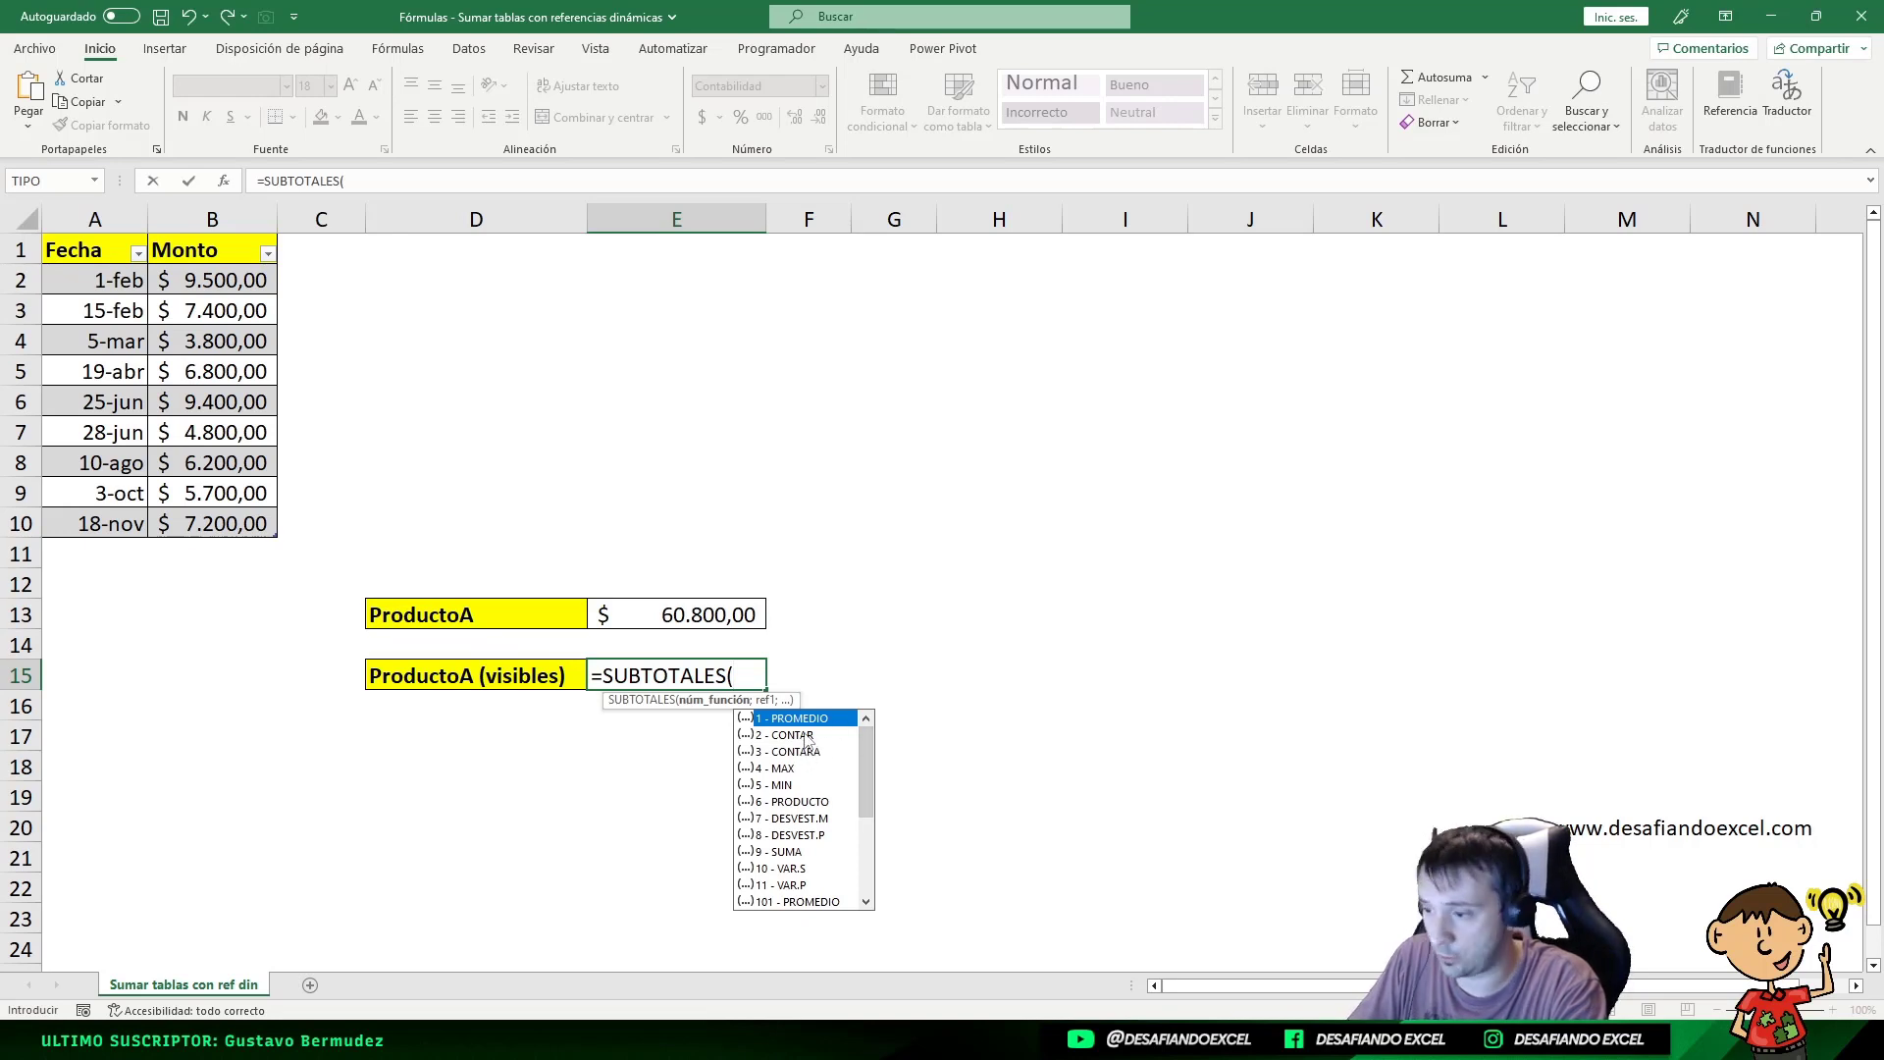
{"action": "left_click", "coordinate": [789, 852]}
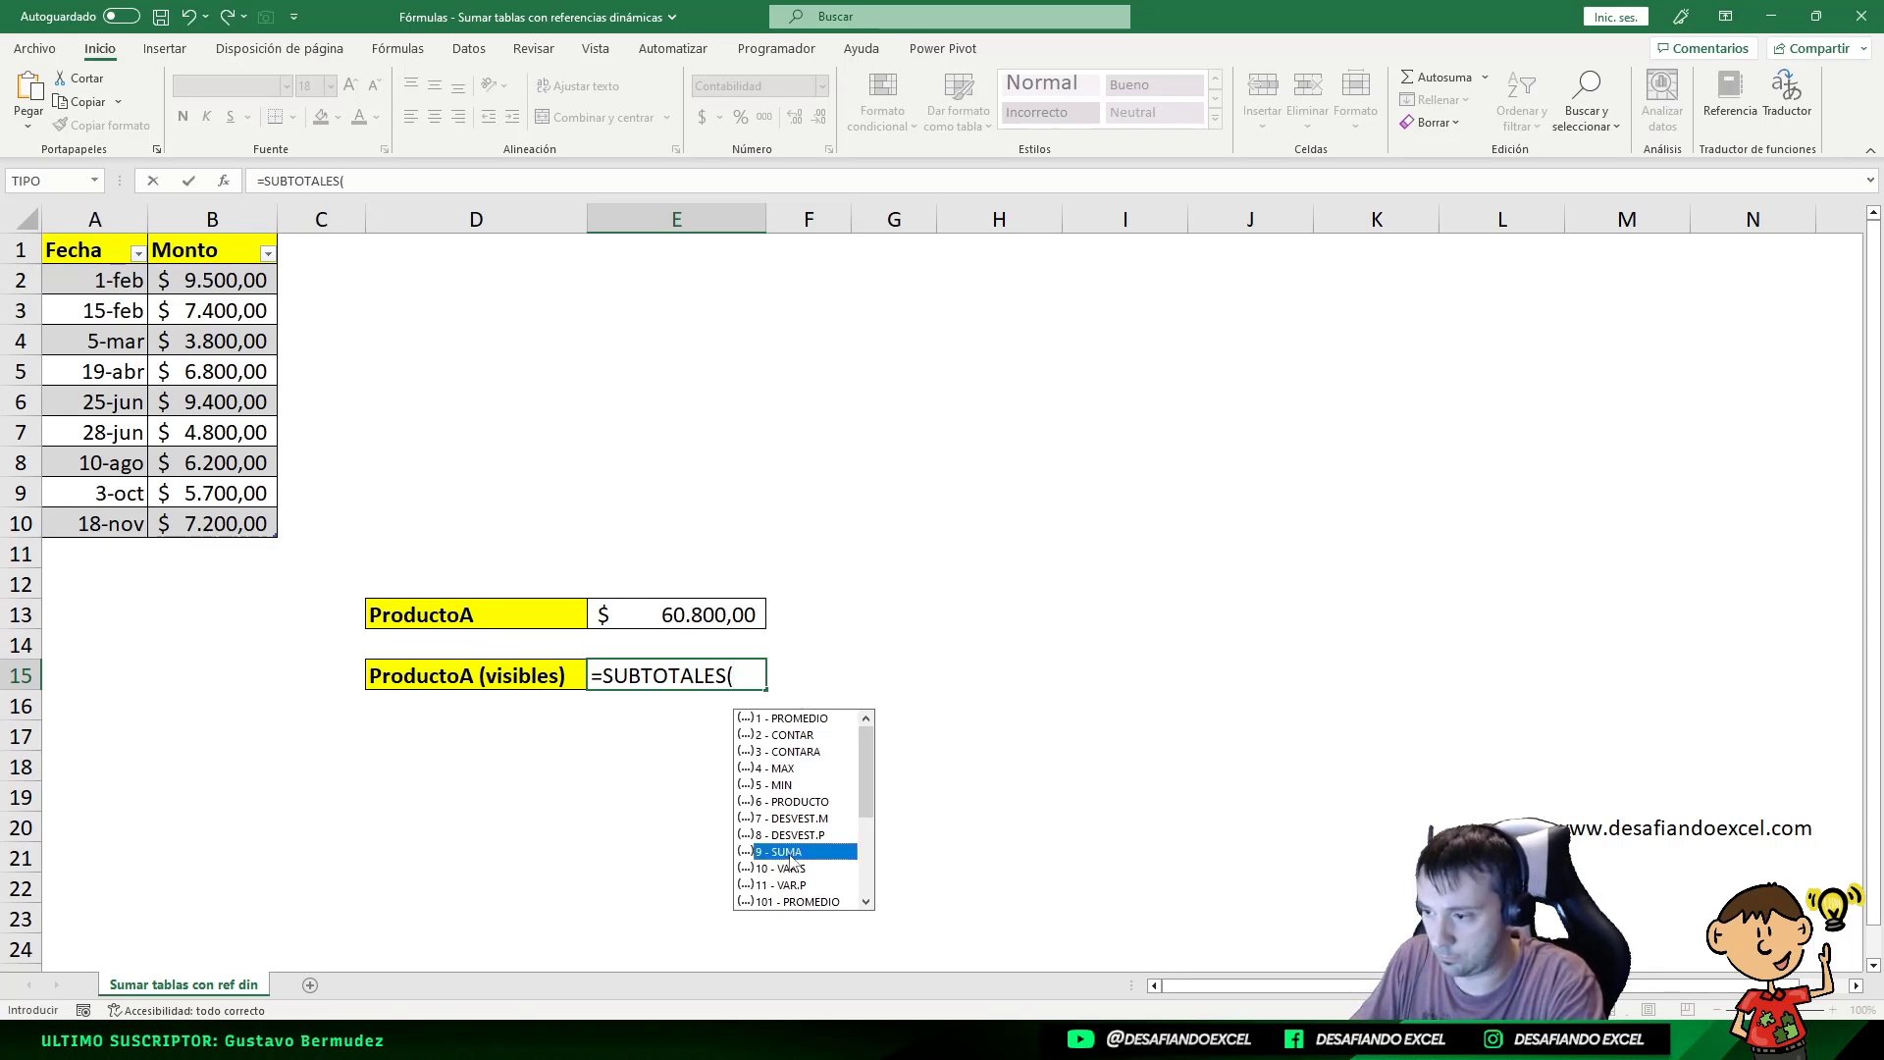
{"action": "double_click", "coordinate": [789, 851]}
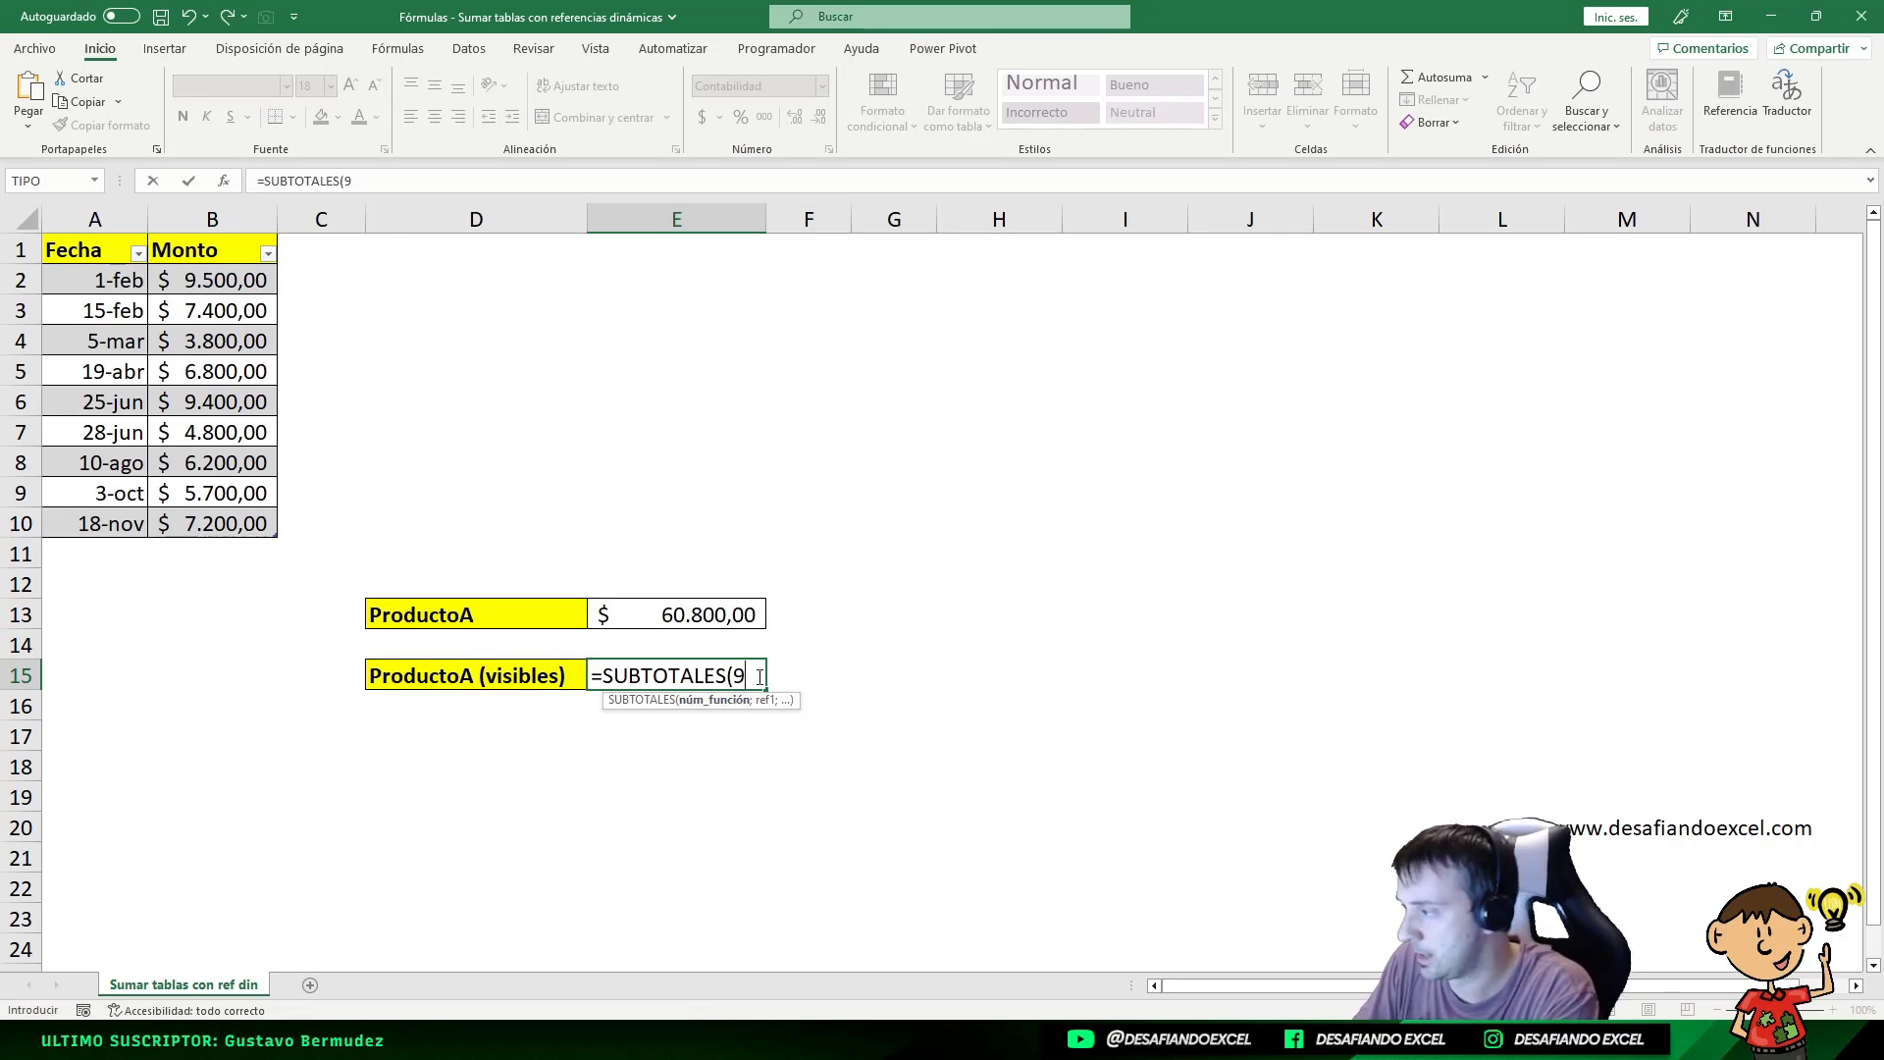
{"action": "type", "text": ";"}
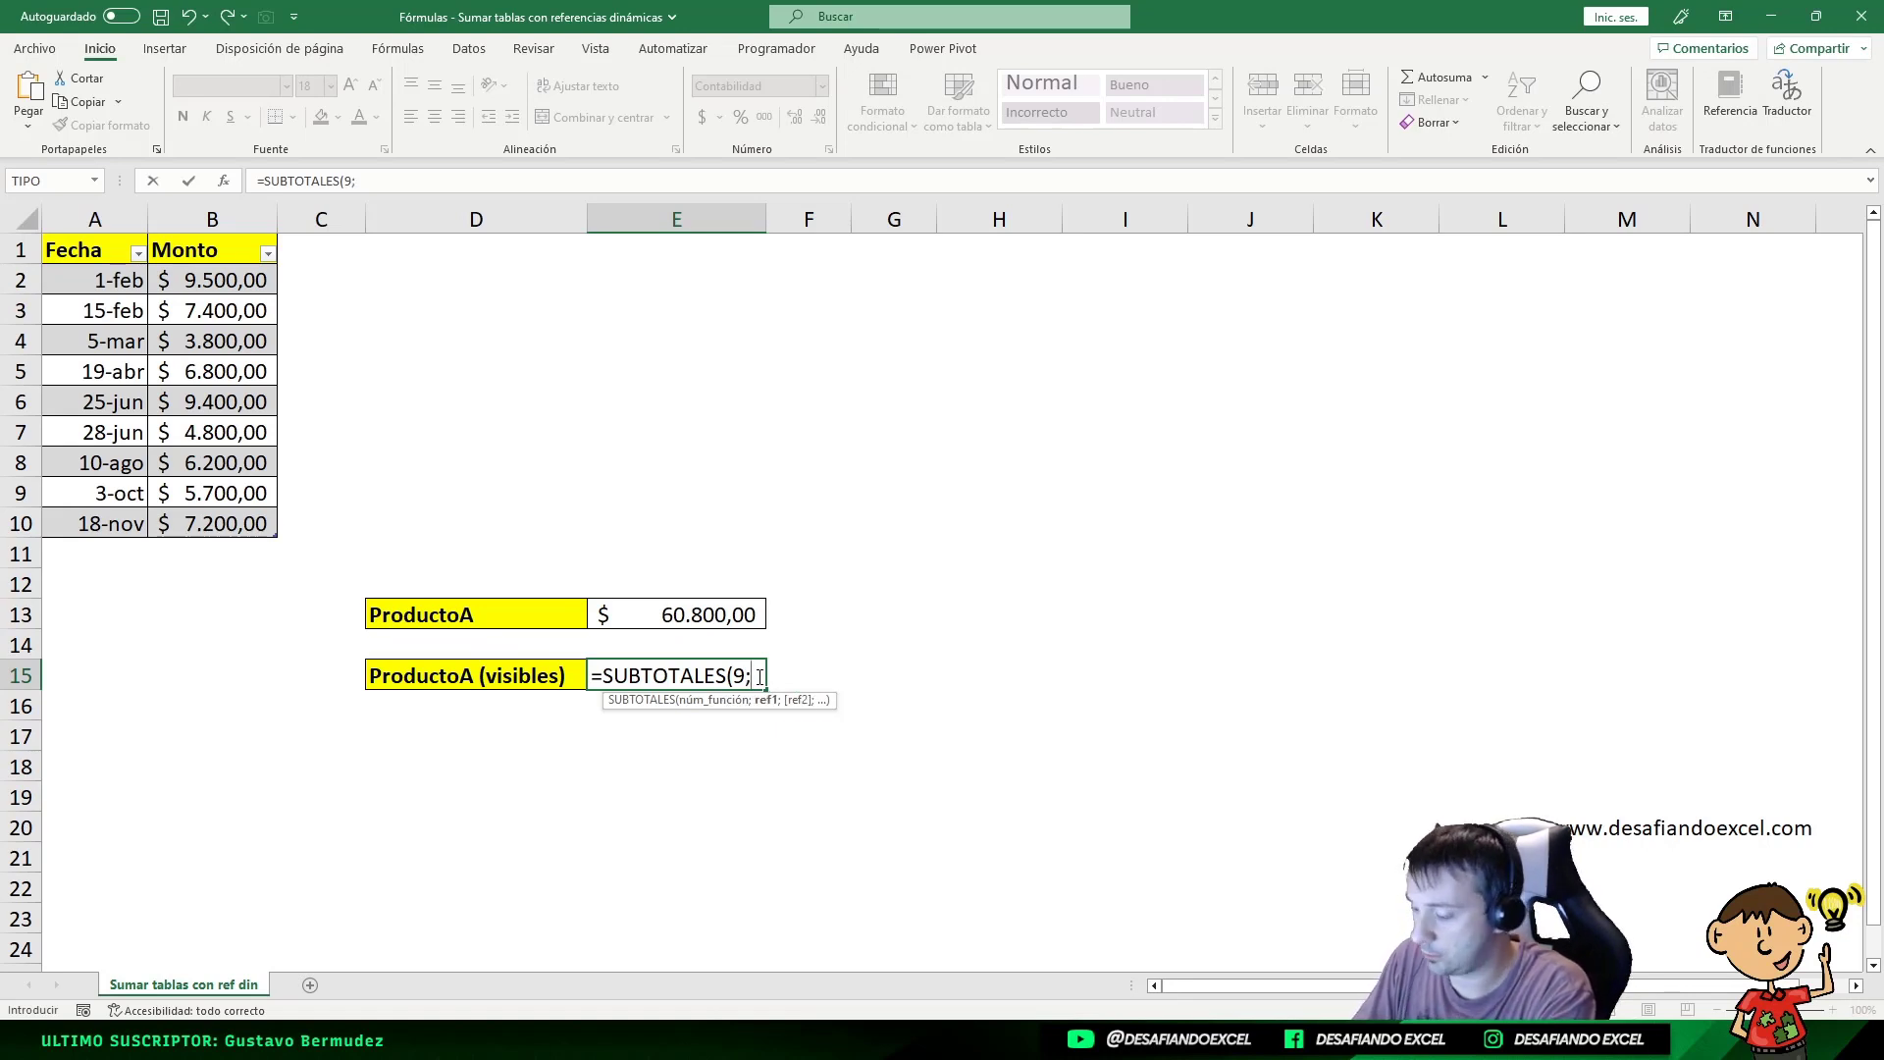
{"action": "type", "text": "P"}
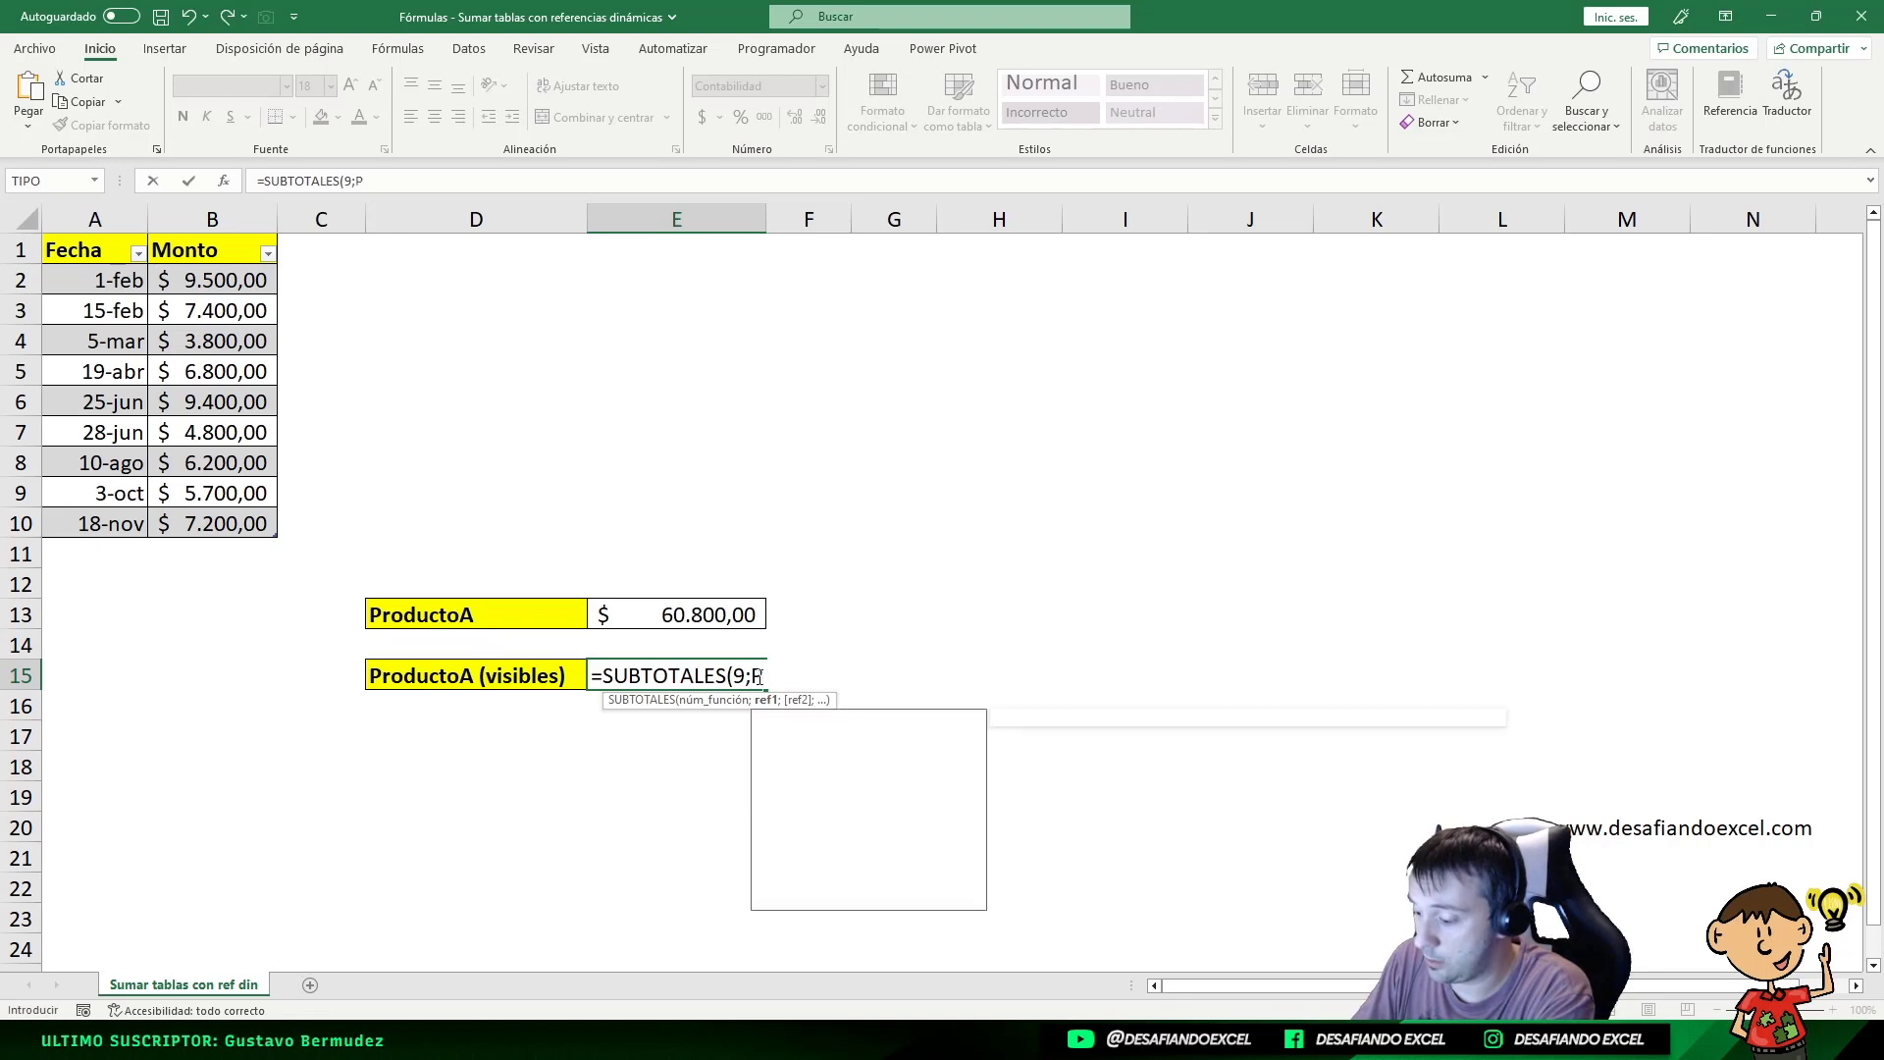
{"action": "type", "text": "roductoA"}
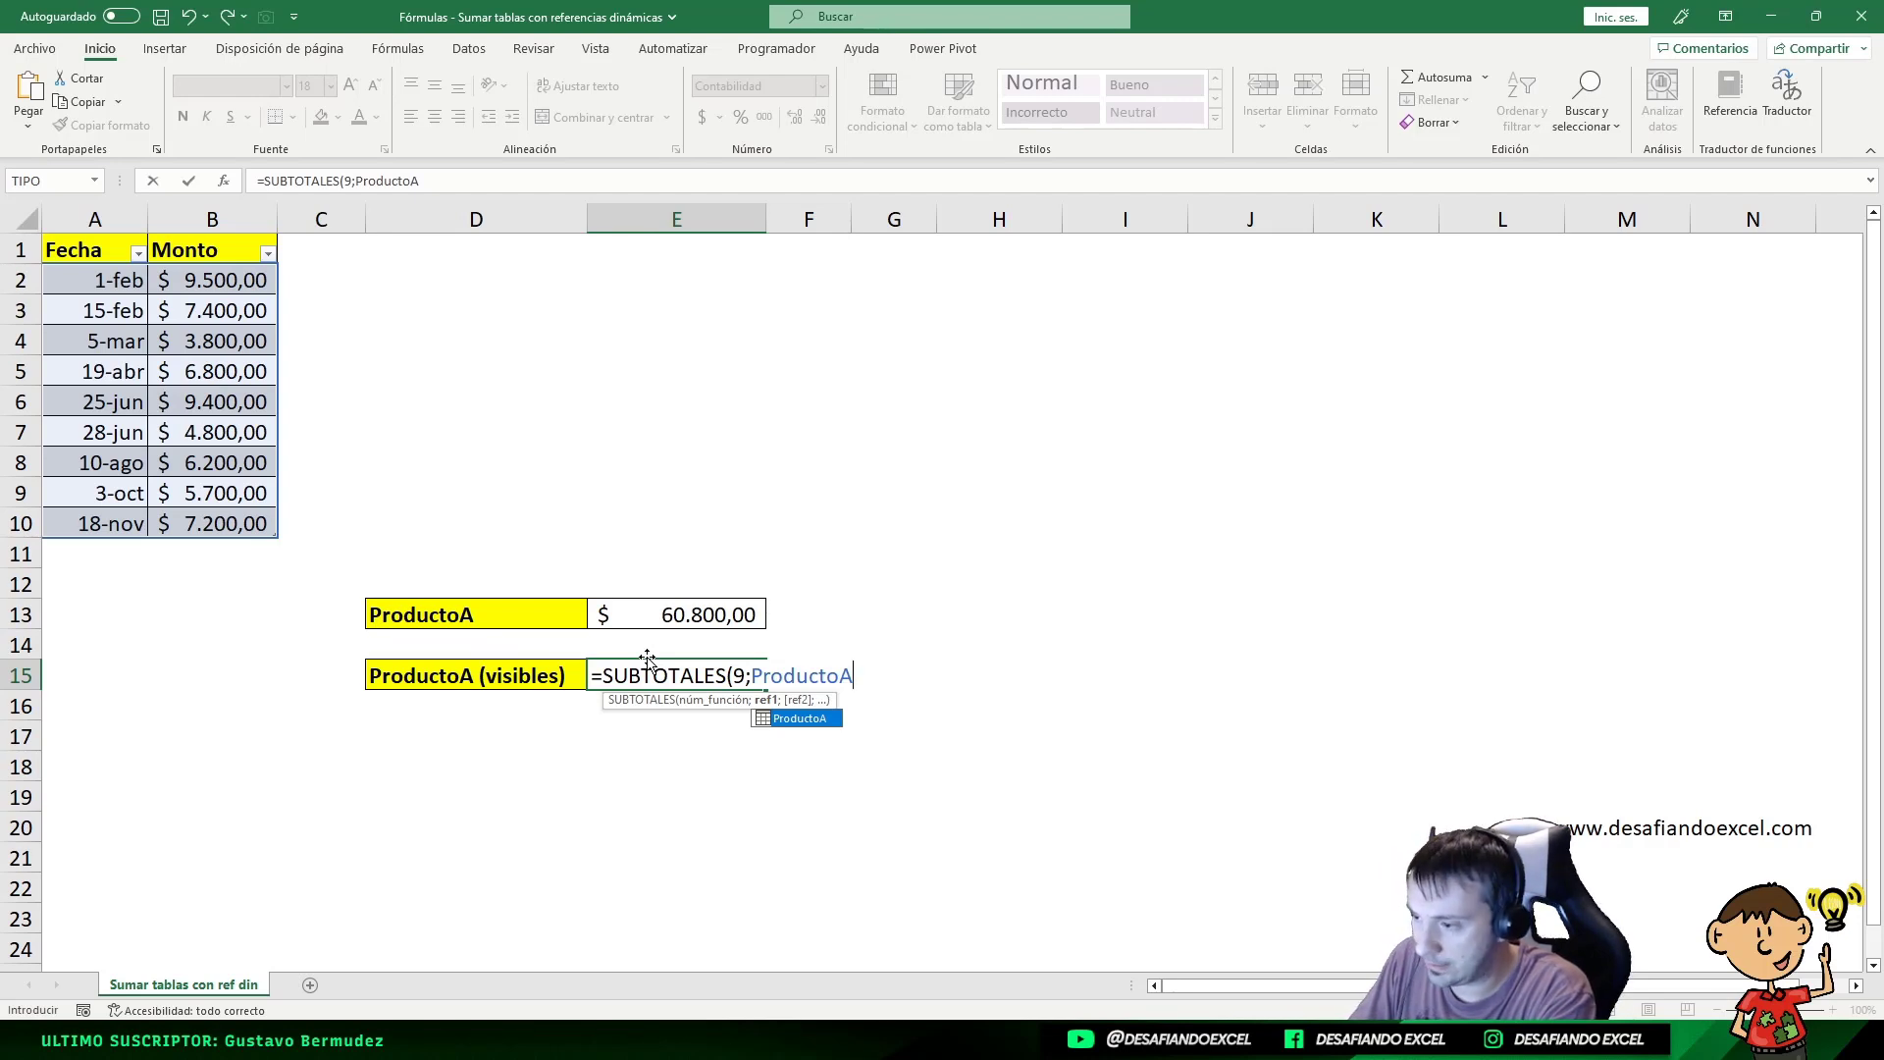
{"action": "type", "text": "["}
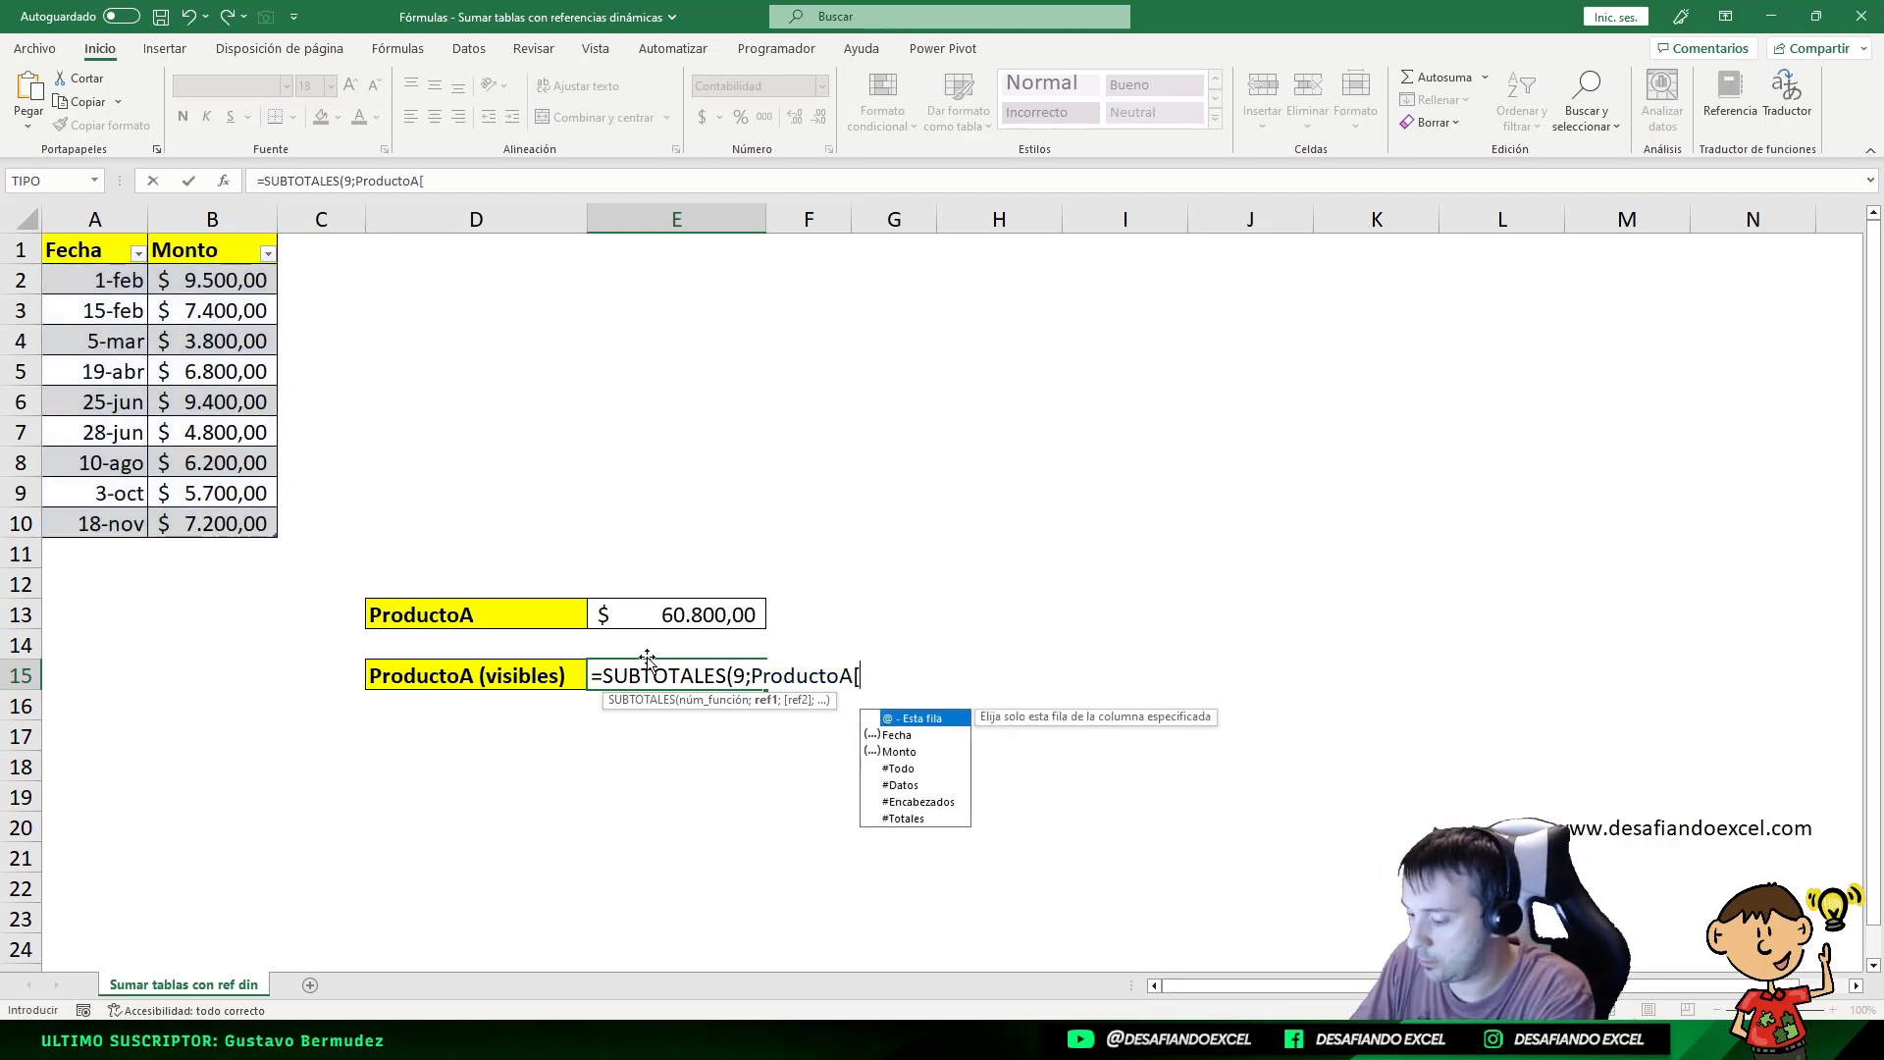
{"action": "type", "text": "M"}
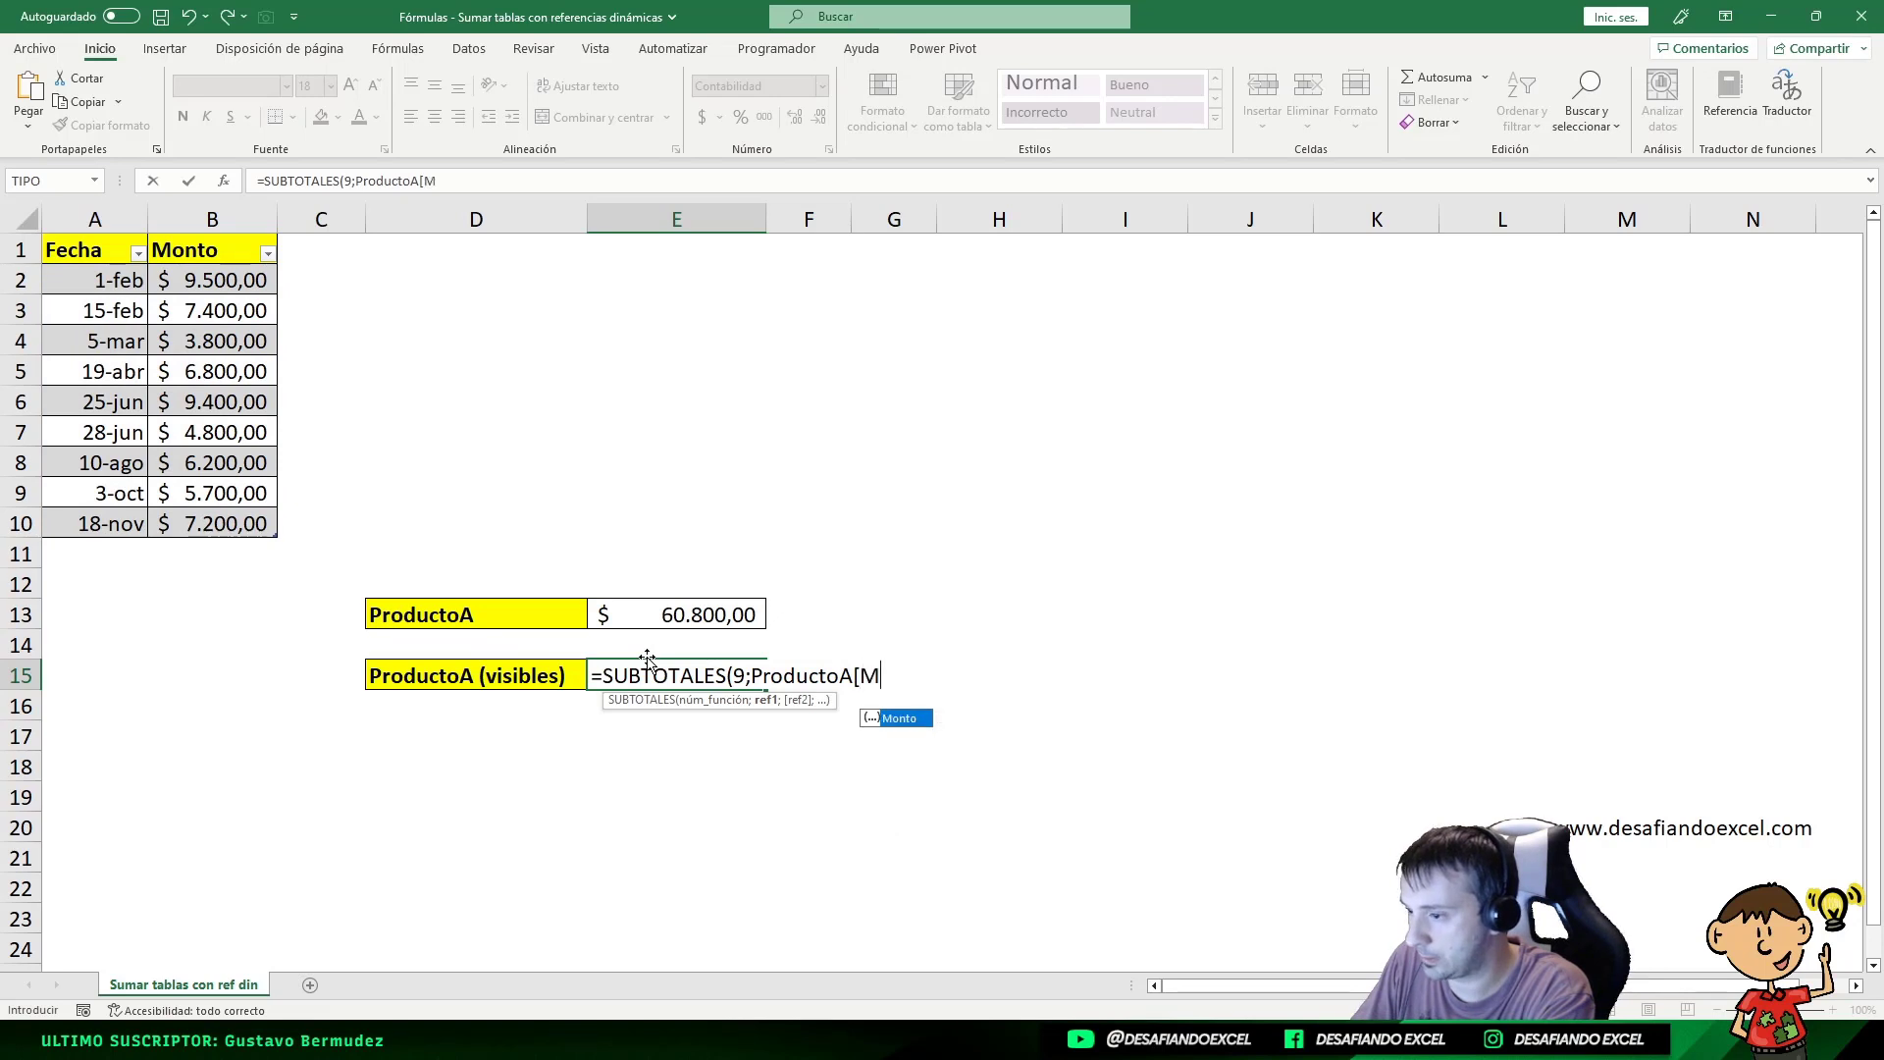
{"action": "type", "text": "onto]"}
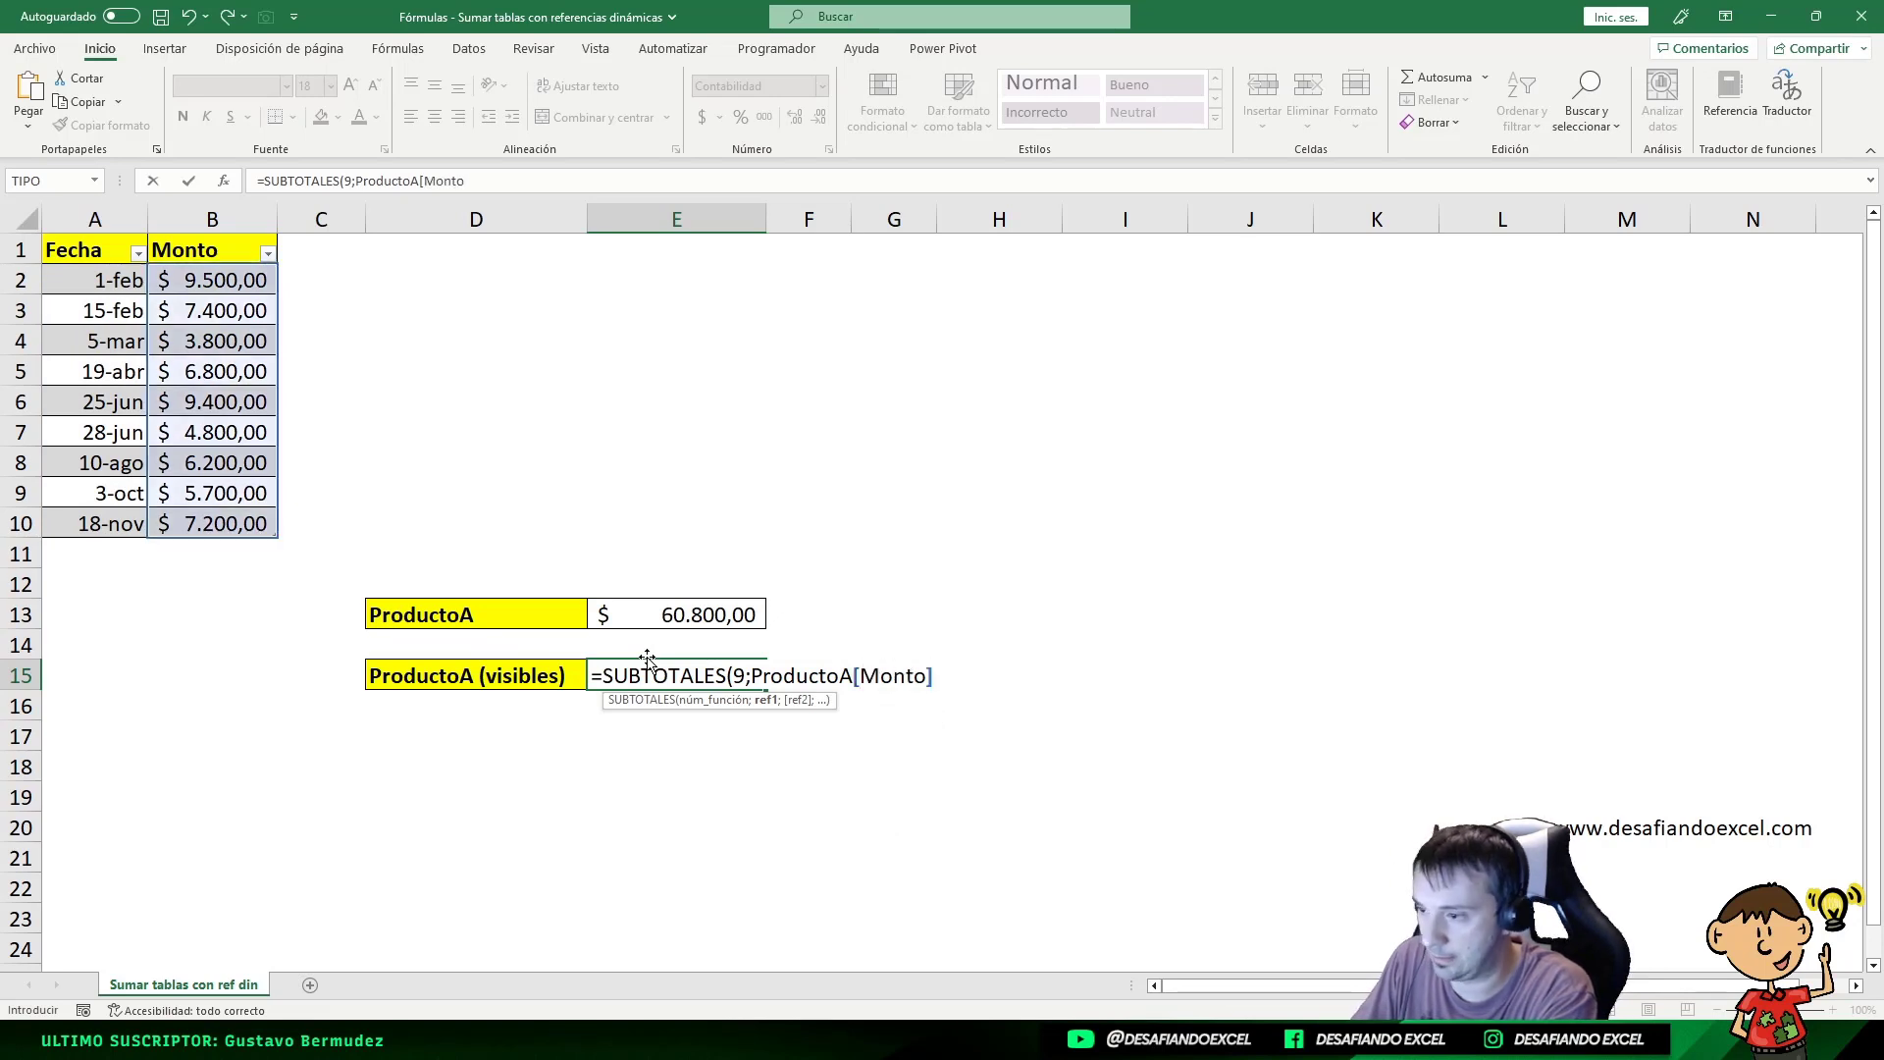
{"action": "type", "text": ")"}
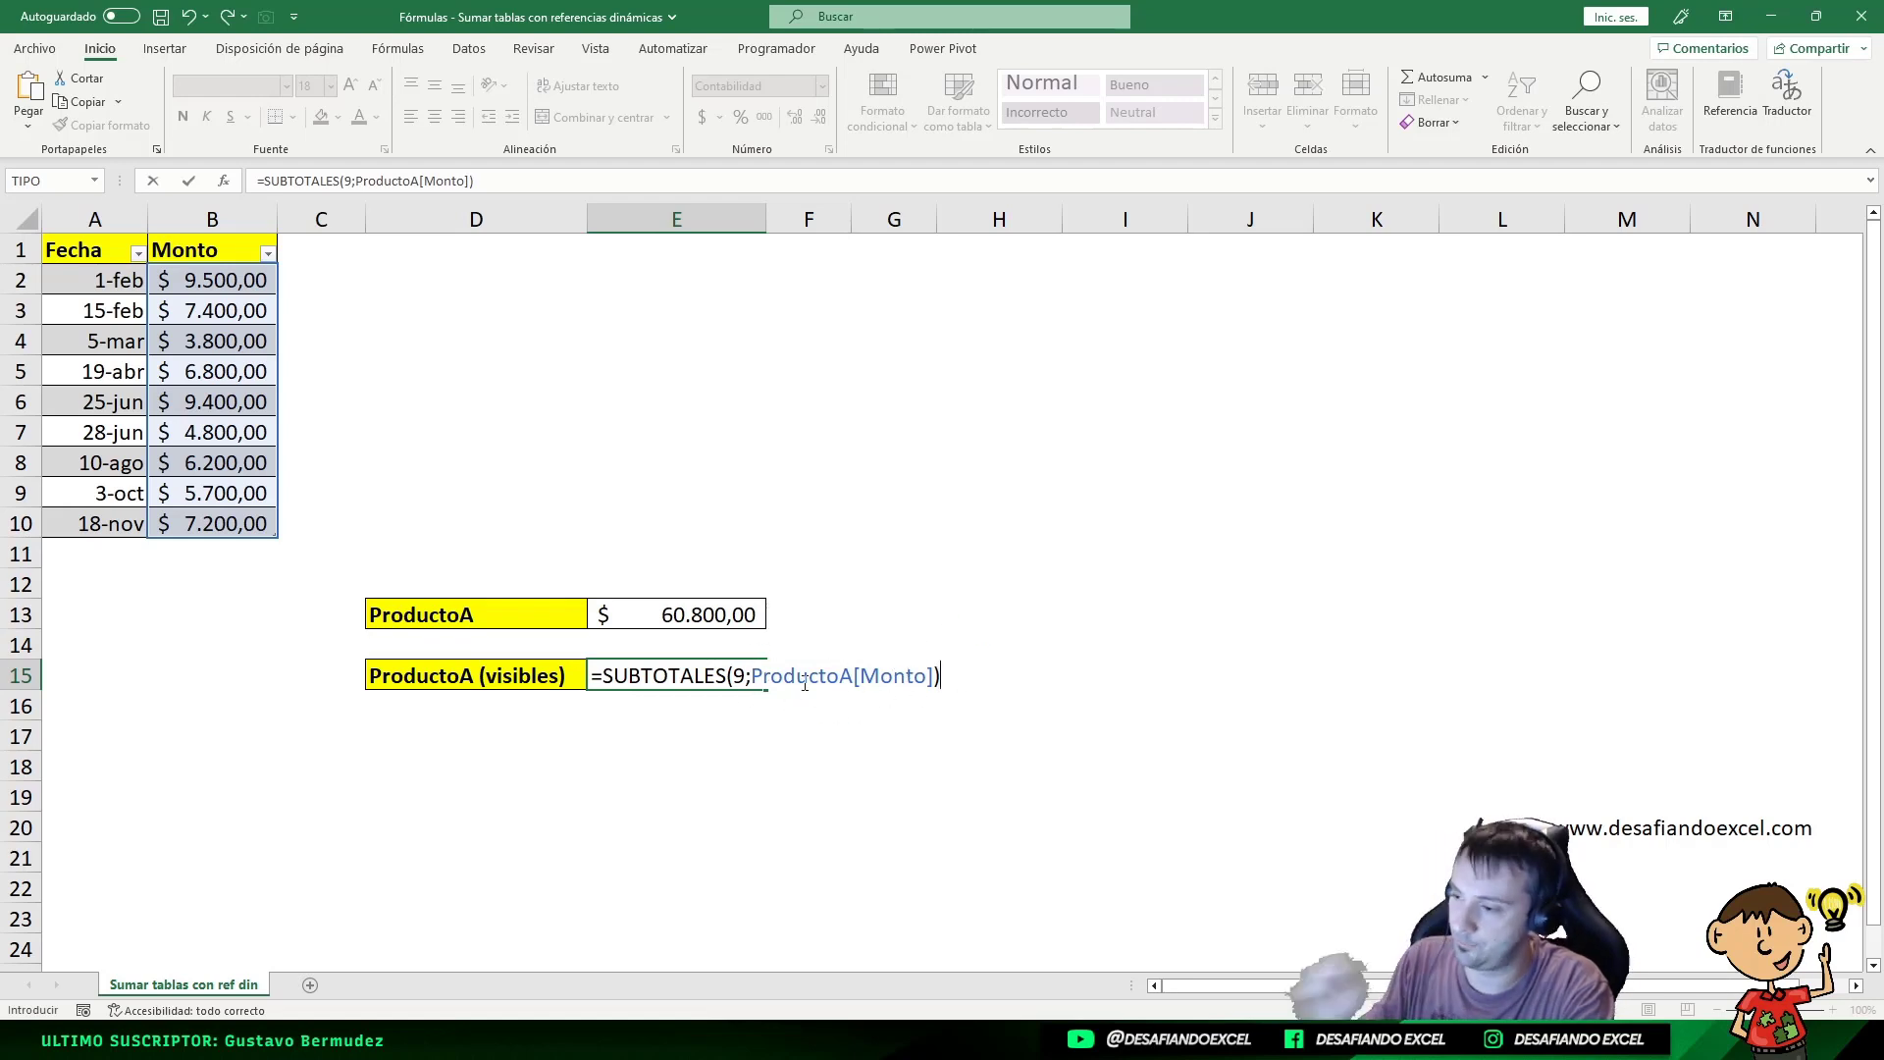
{"action": "key", "text": "ctrl+Return"}
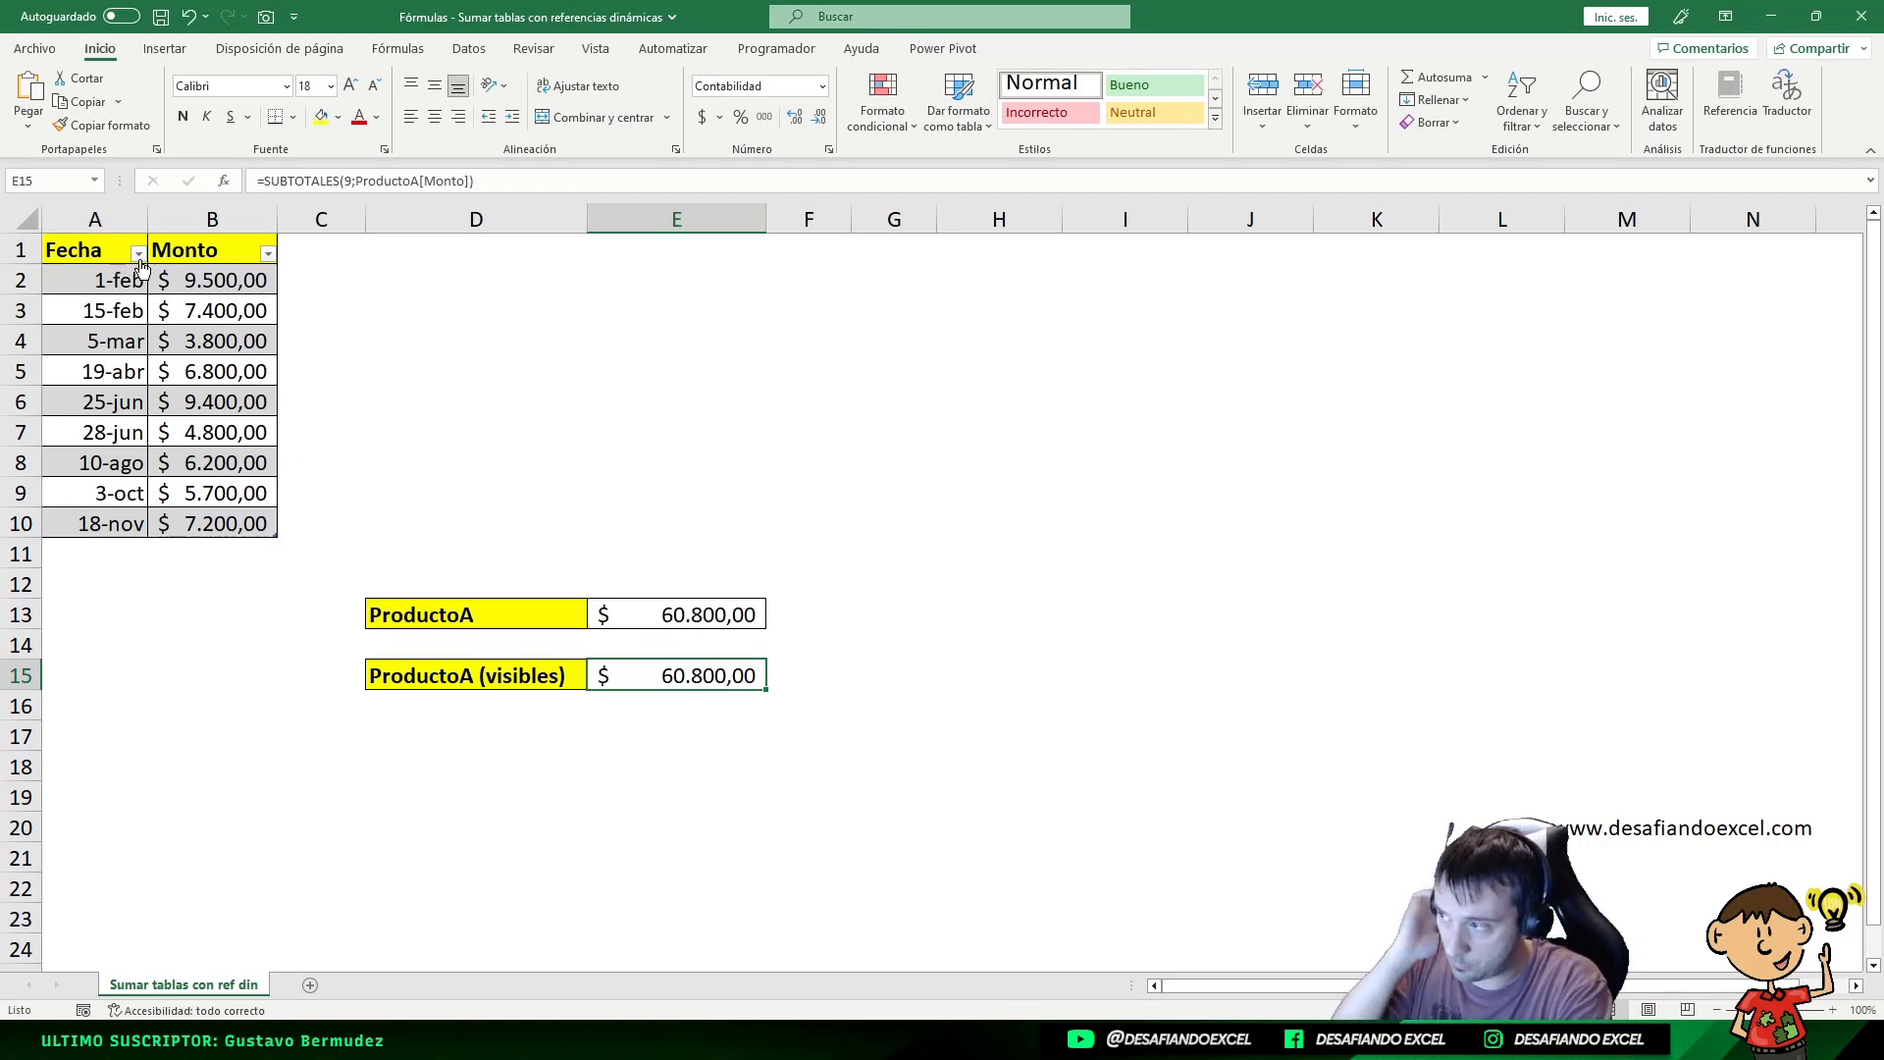
Step: Filter Fecha to the June dates and compare E13 ($ 60.800,00) with E15 ($ 14.200,00)
{"action": "left_click", "coordinate": [138, 254]}
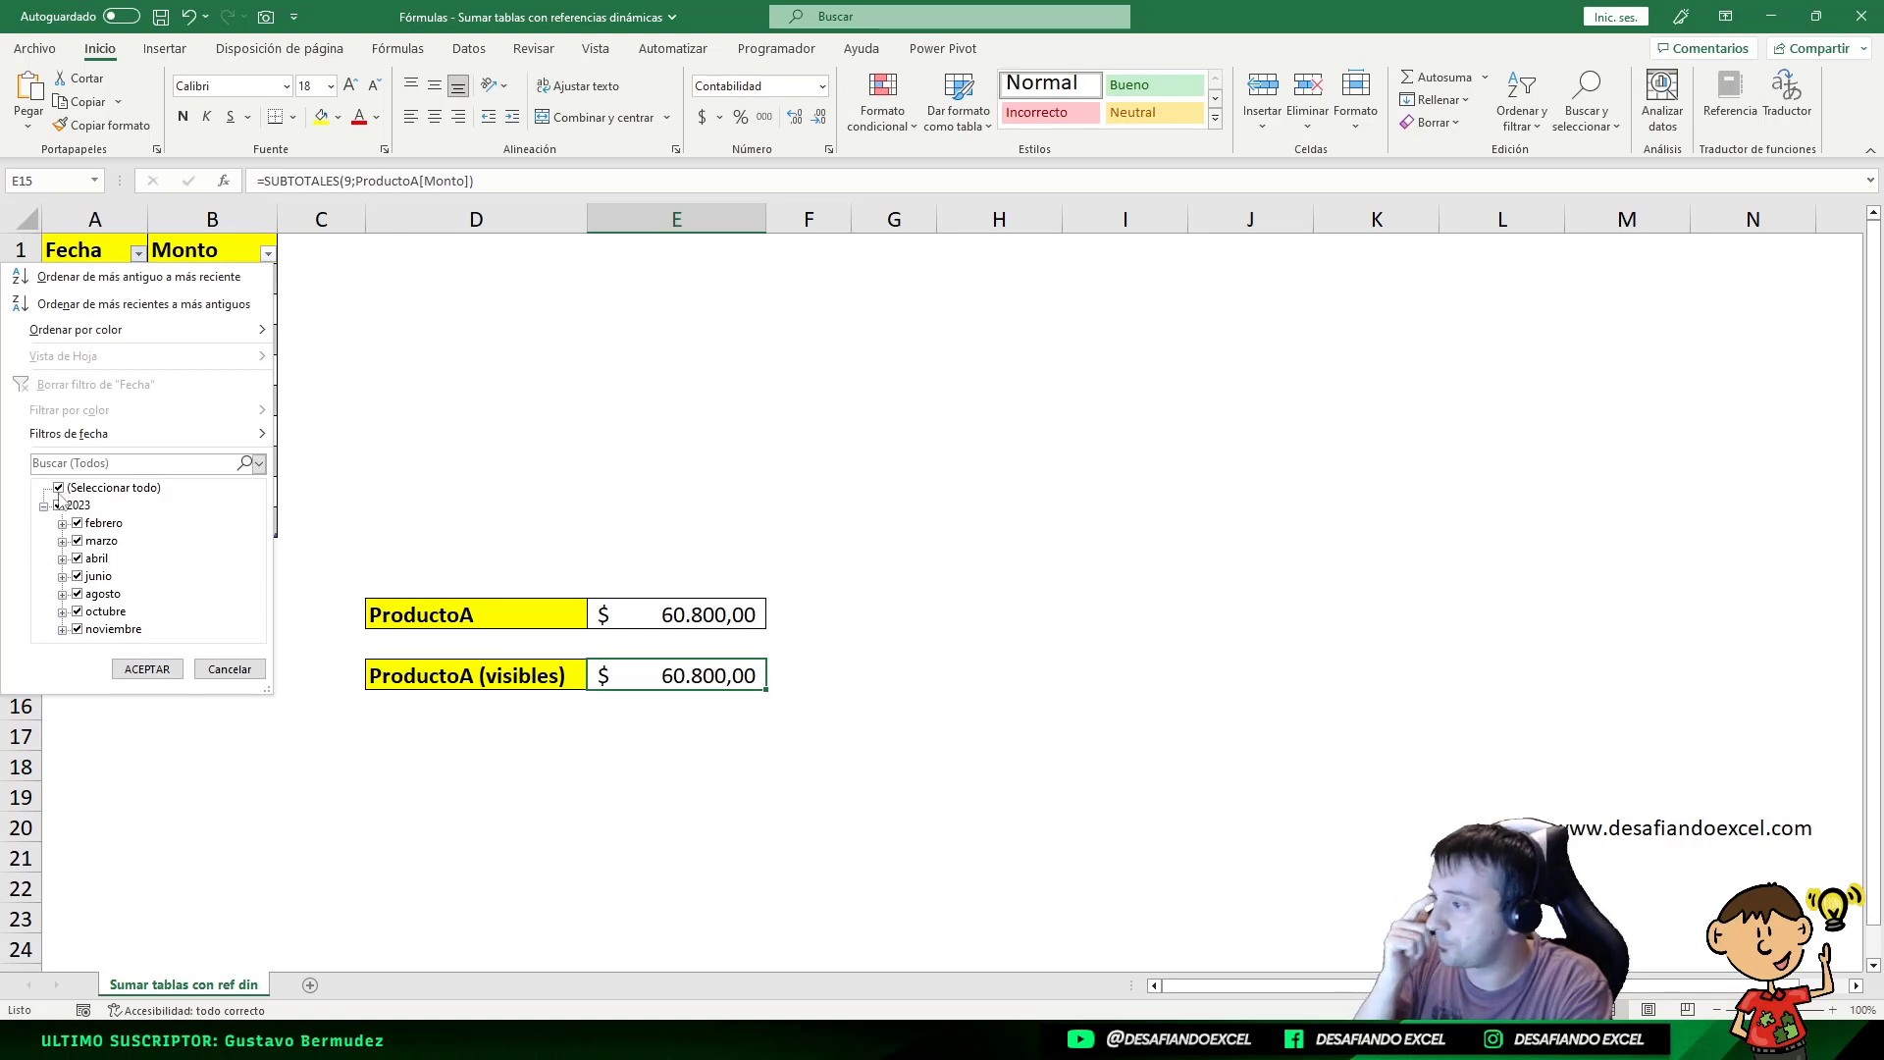
{"action": "left_click", "coordinate": [149, 668]}
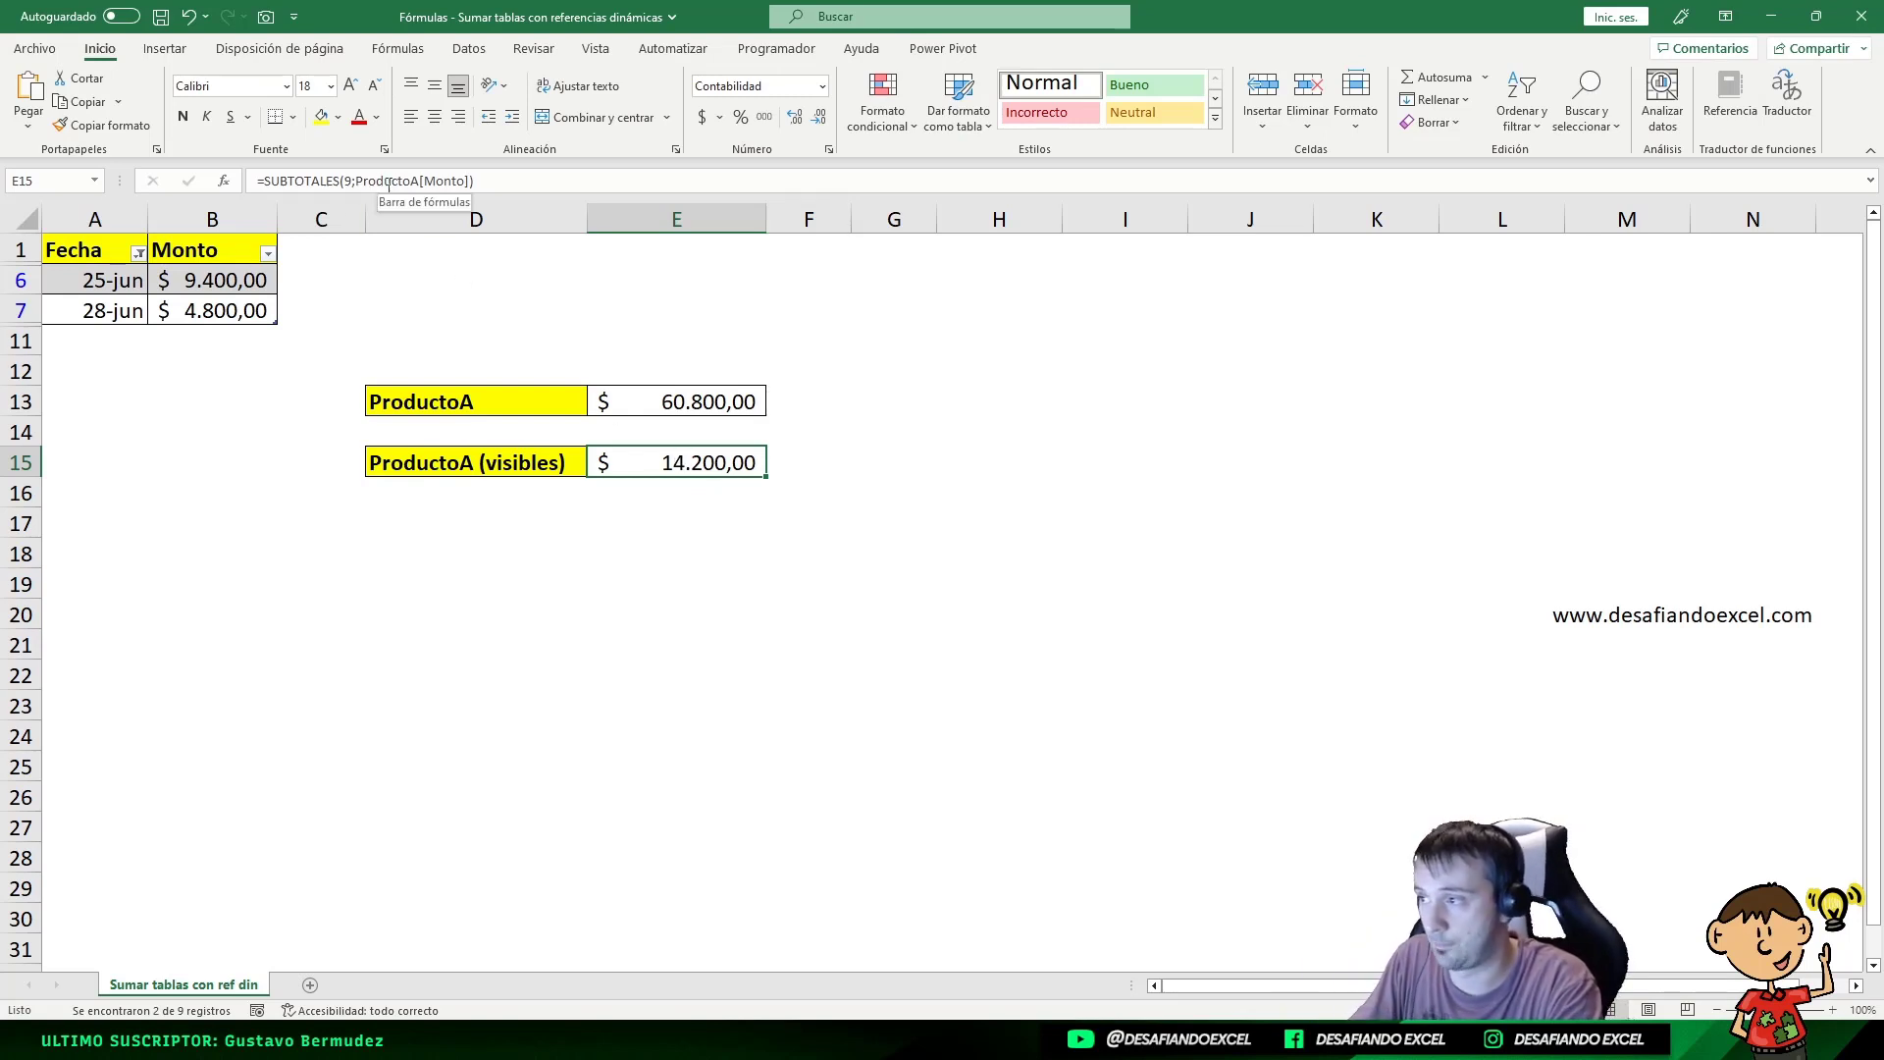
{"action": "left_click", "coordinate": [695, 408]}
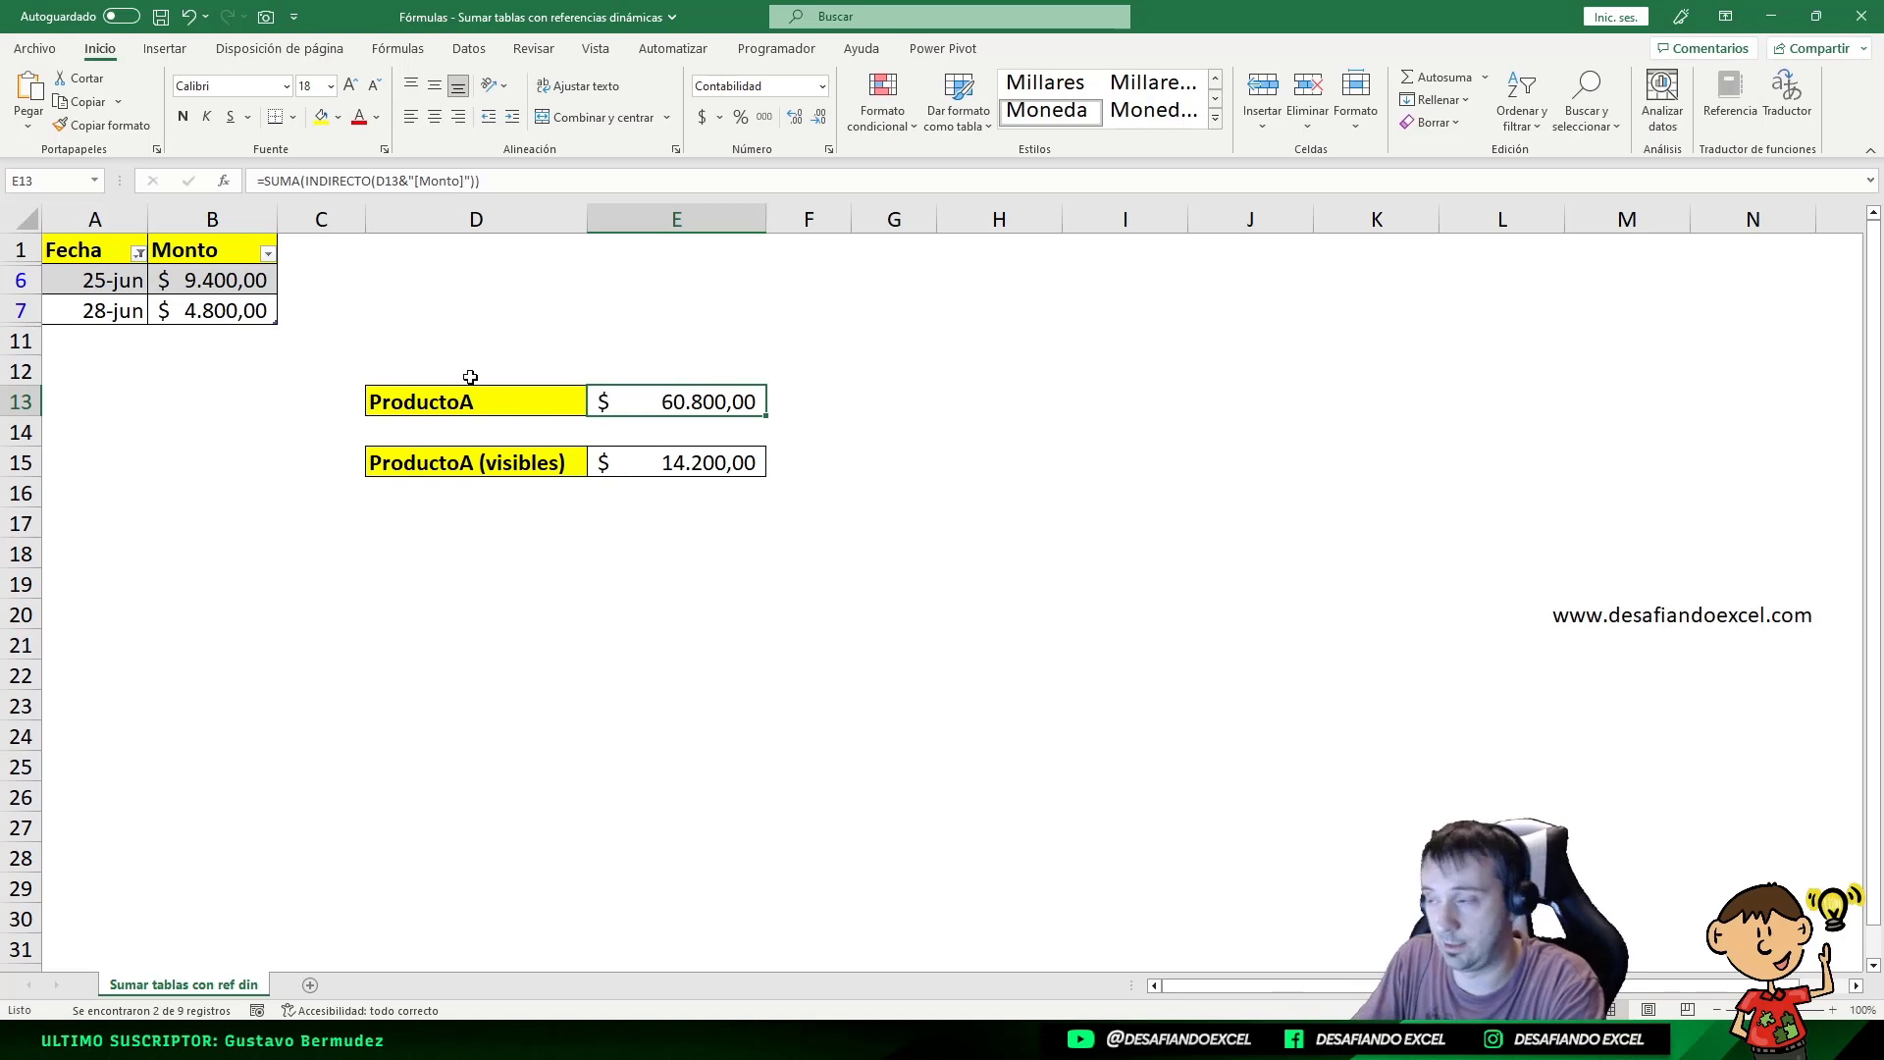
{"action": "left_click", "coordinate": [678, 470]}
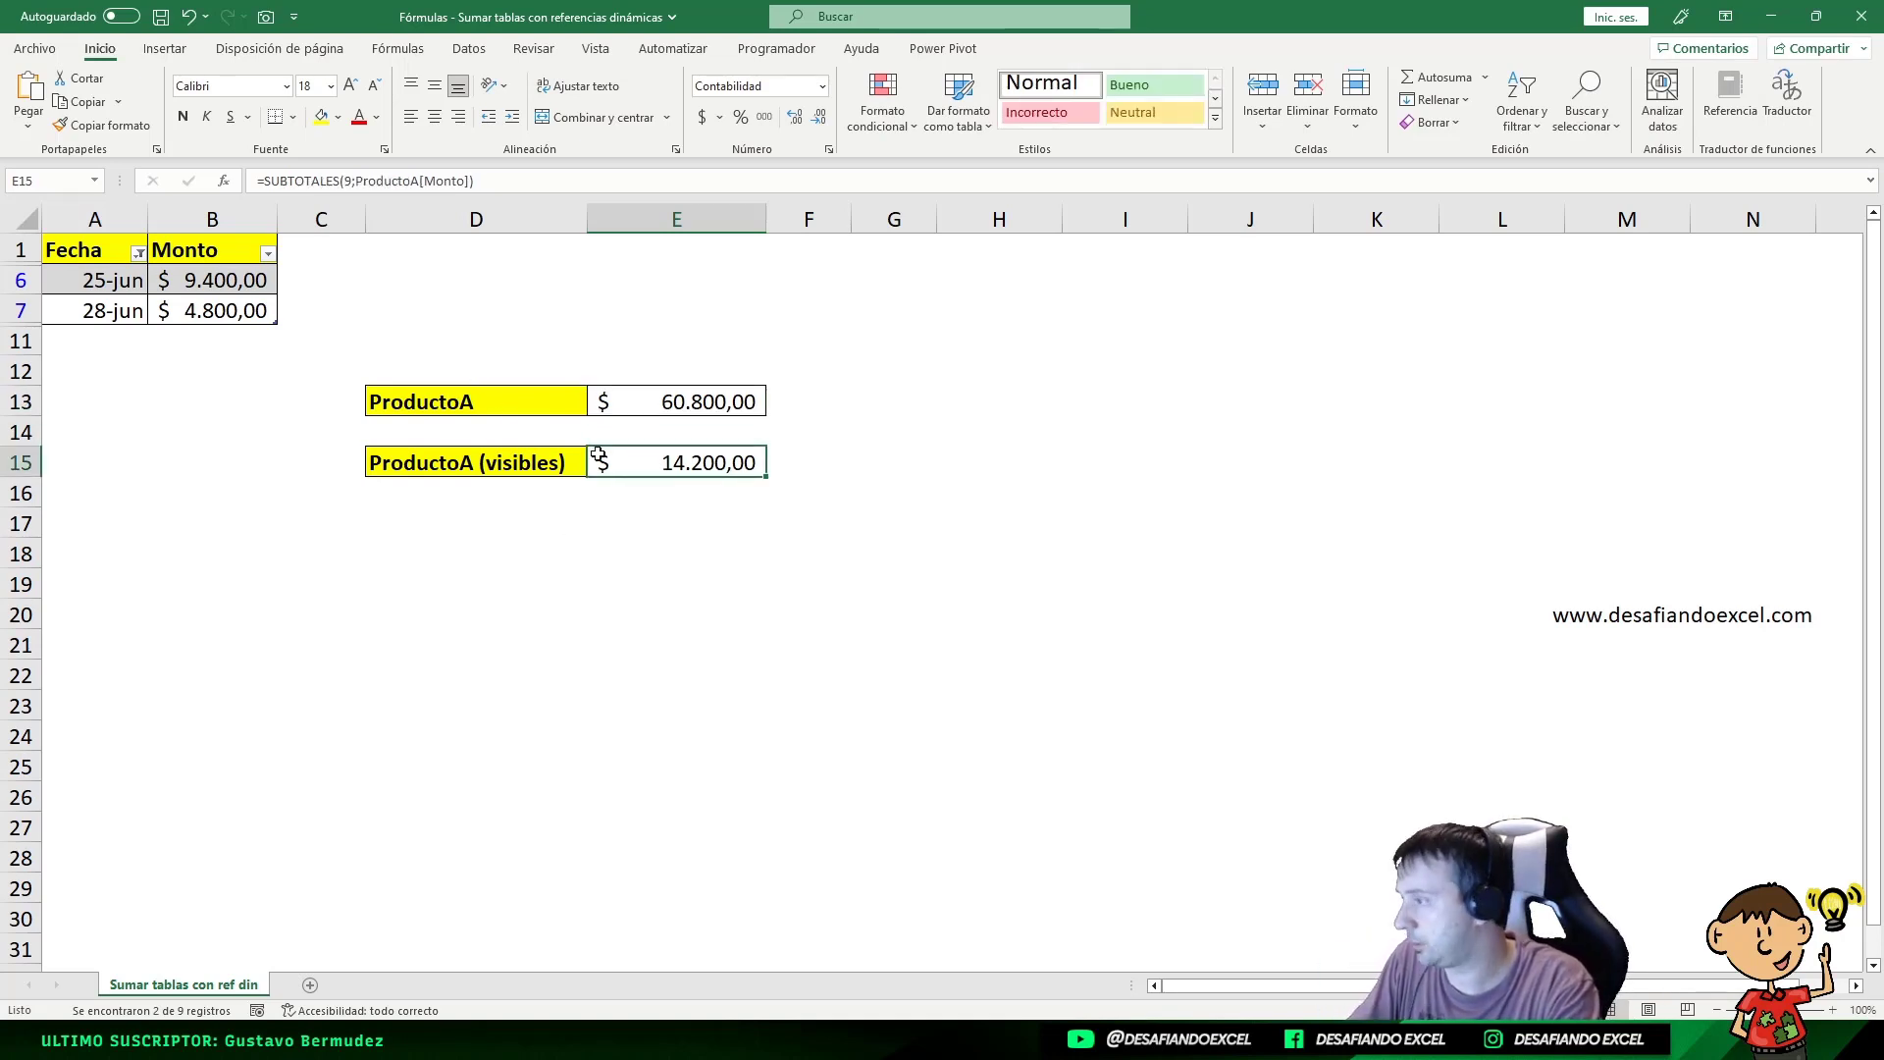
{"action": "left_click", "coordinate": [38, 56]}
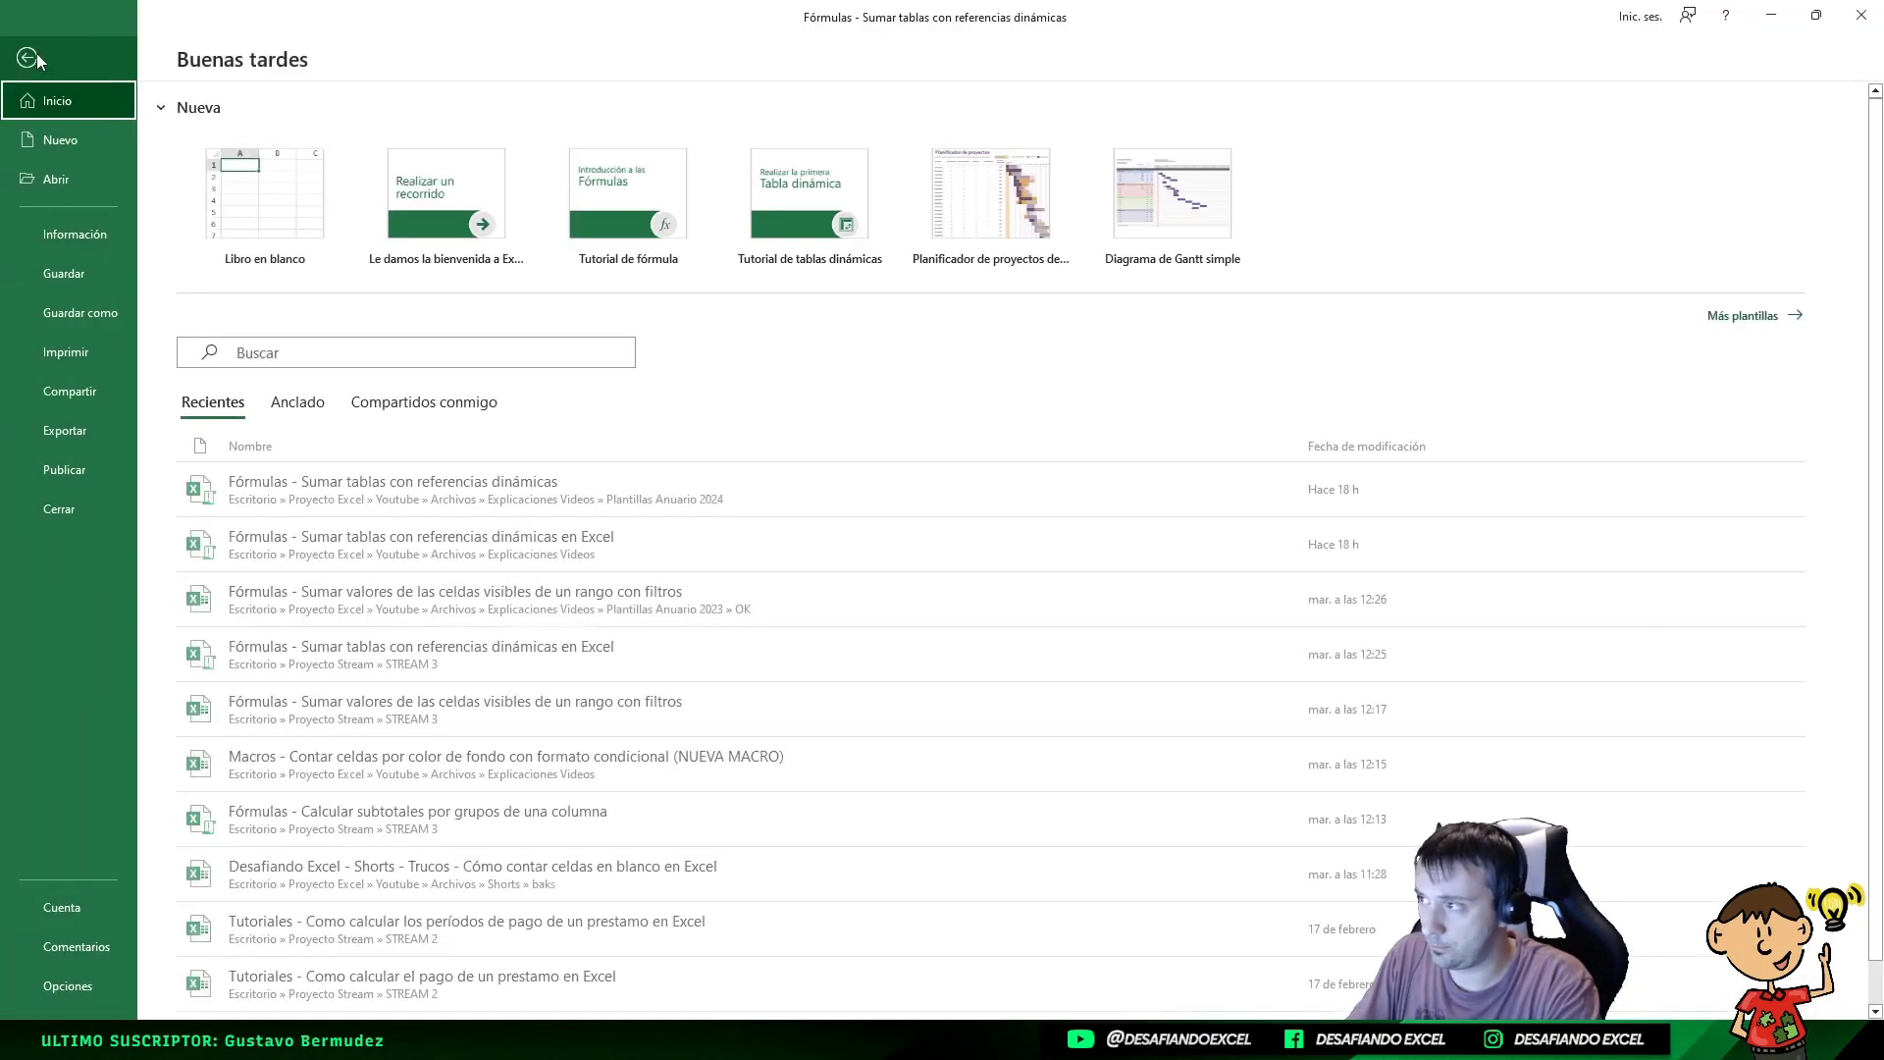
{"action": "left_click", "coordinate": [56, 986]}
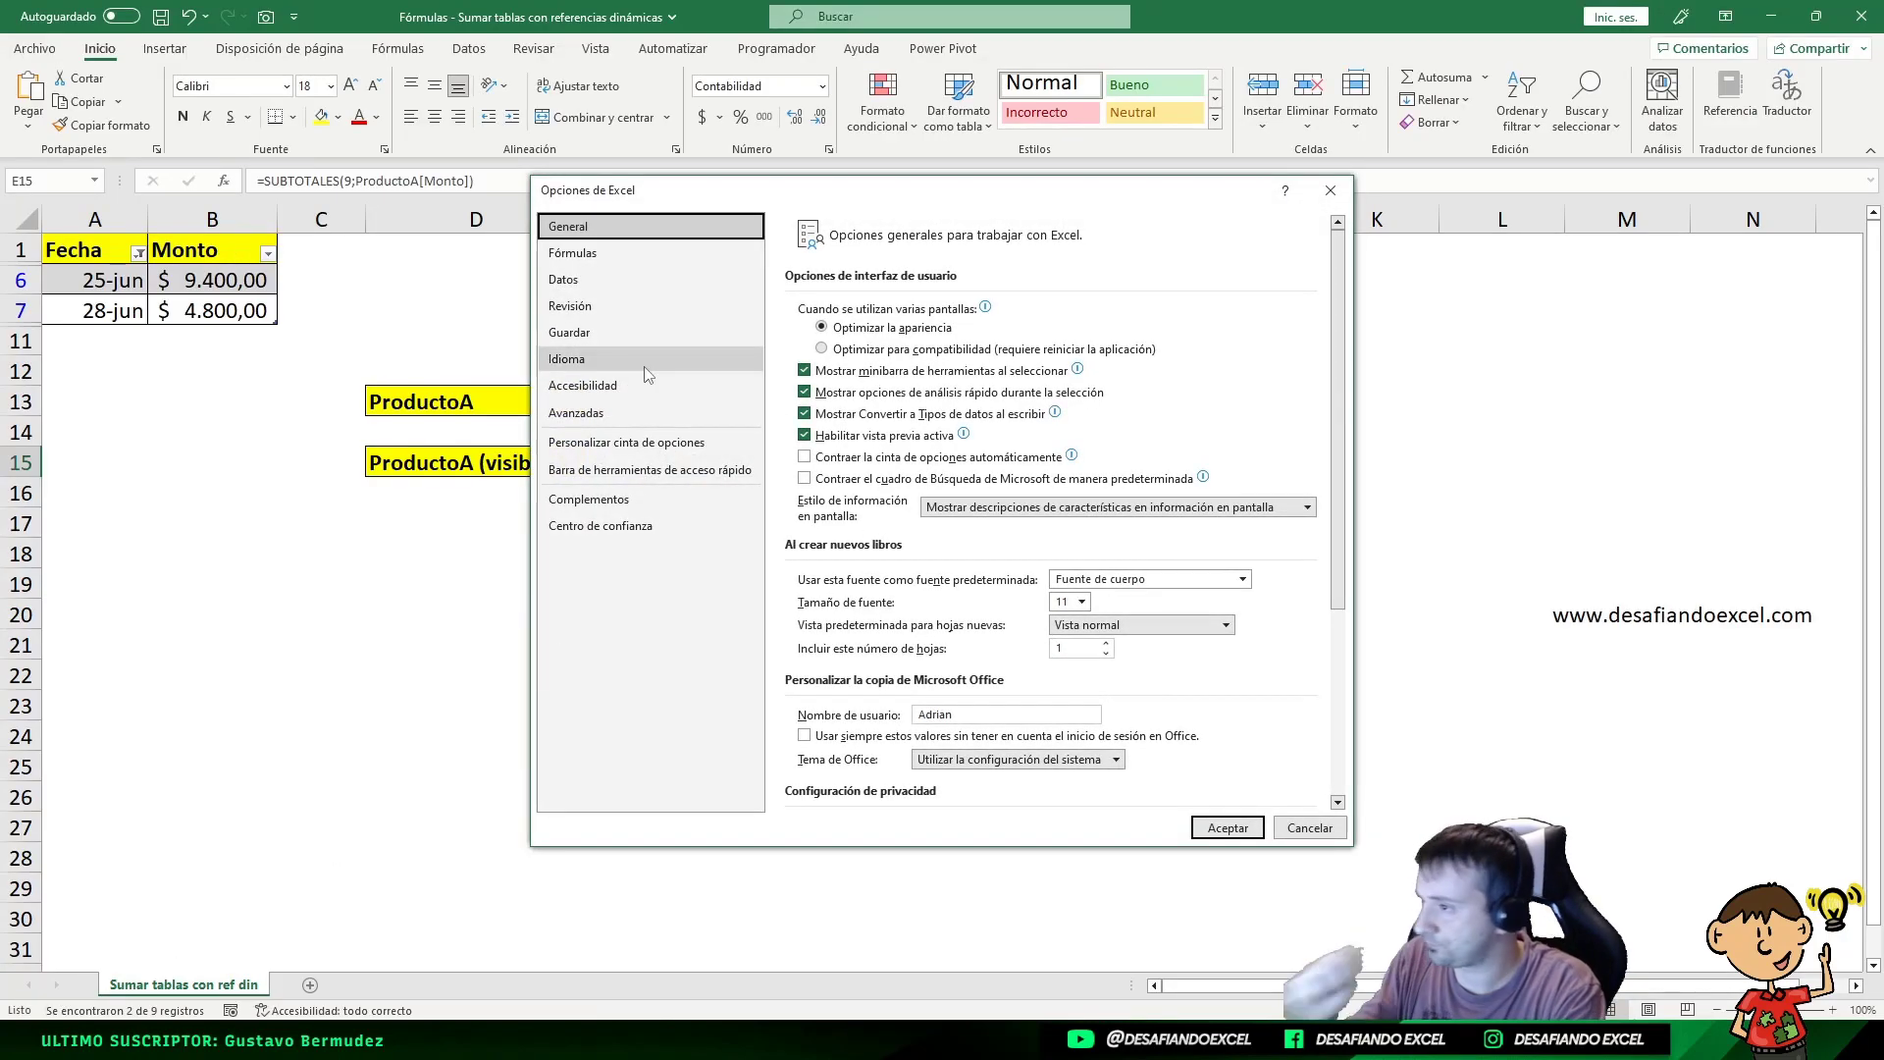
{"action": "left_click", "coordinate": [603, 252]}
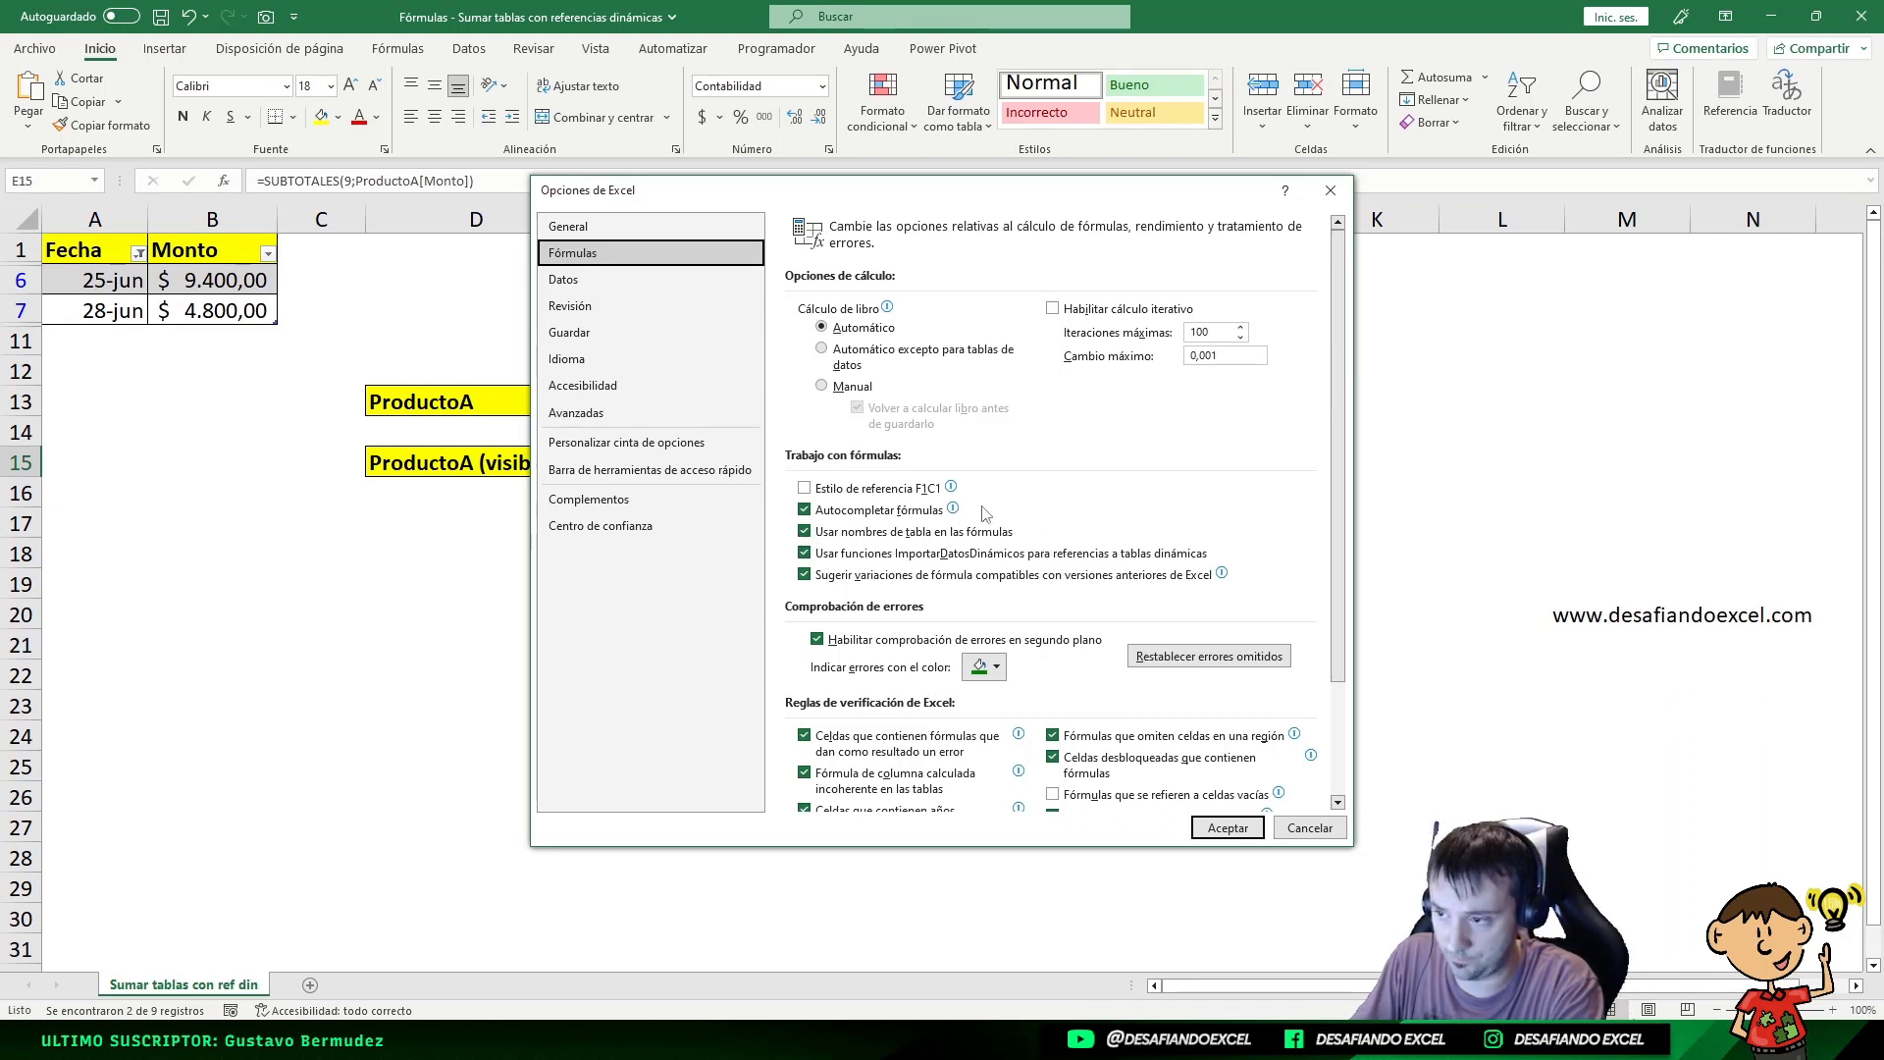
{"action": "left_click_drag", "start_coordinate": [958, 196], "coordinate": [1237, 173]}
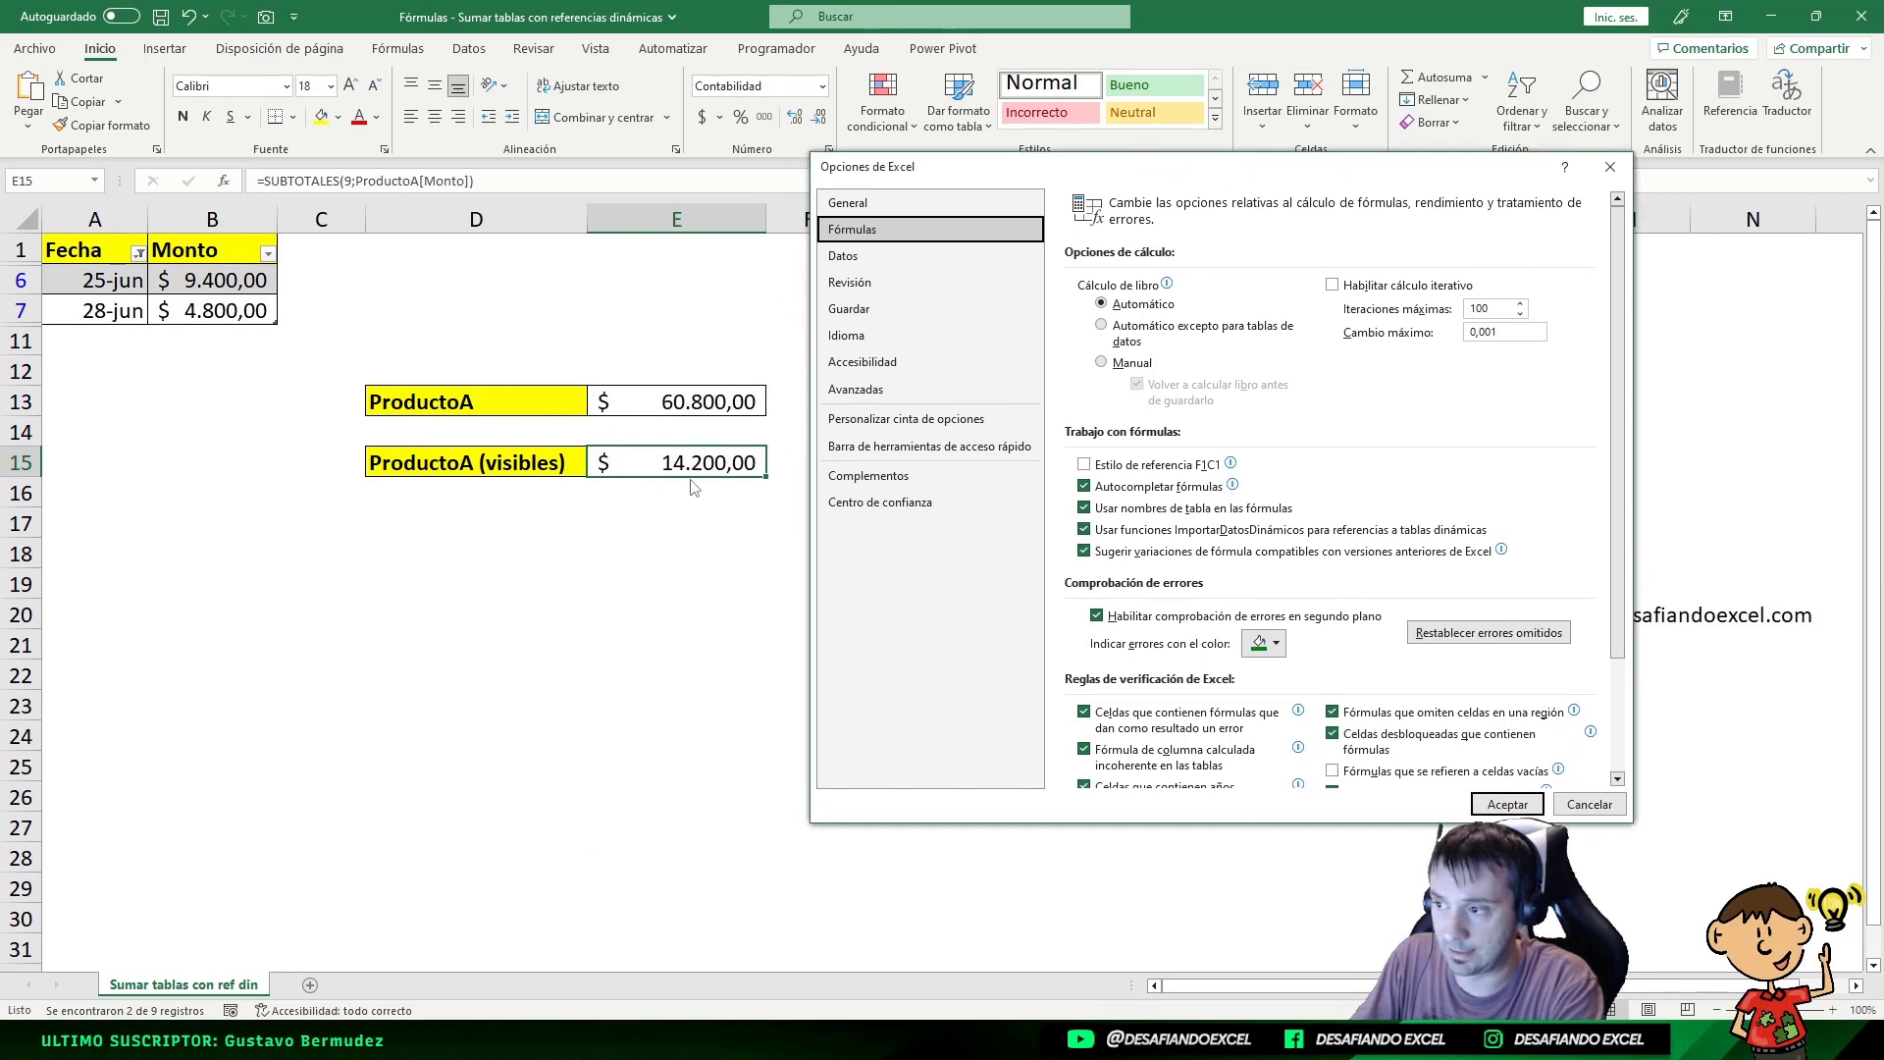
{"action": "left_click_drag", "start_coordinate": [1242, 172], "coordinate": [998, 180]}
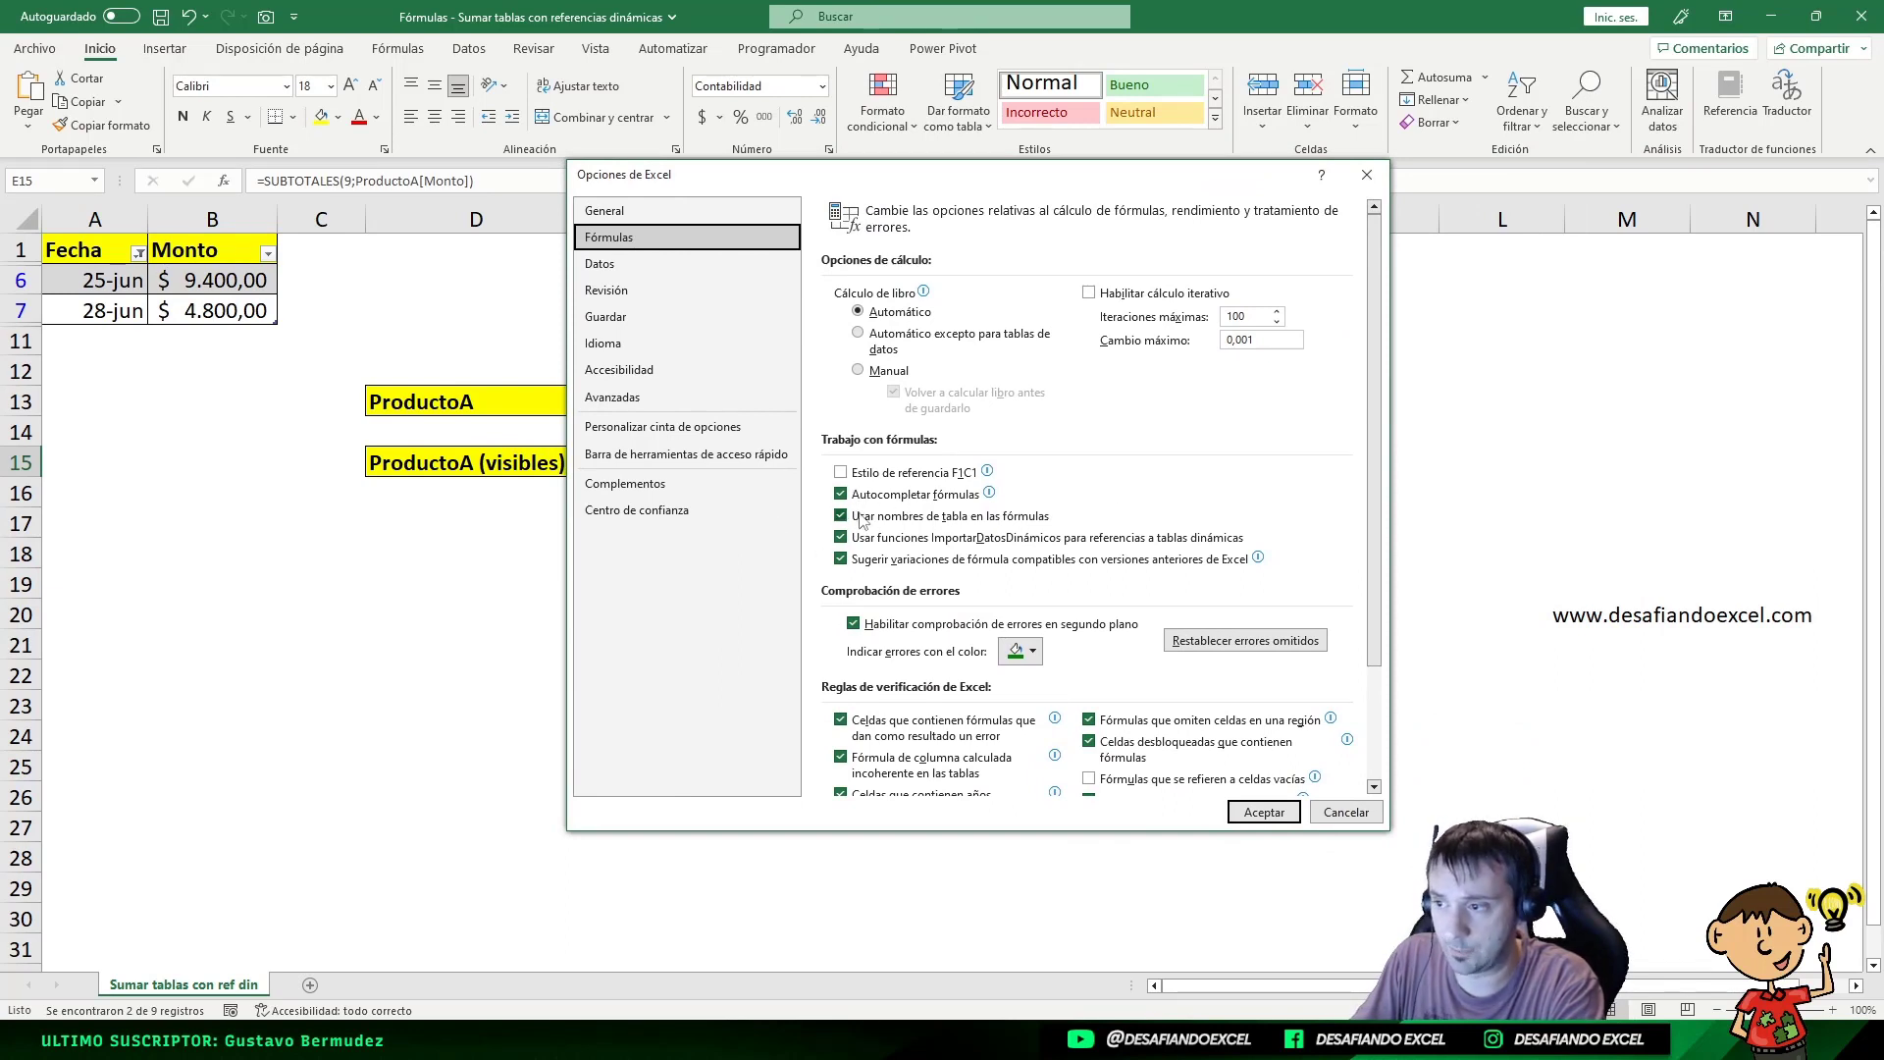
{"action": "left_click", "coordinate": [1264, 812]}
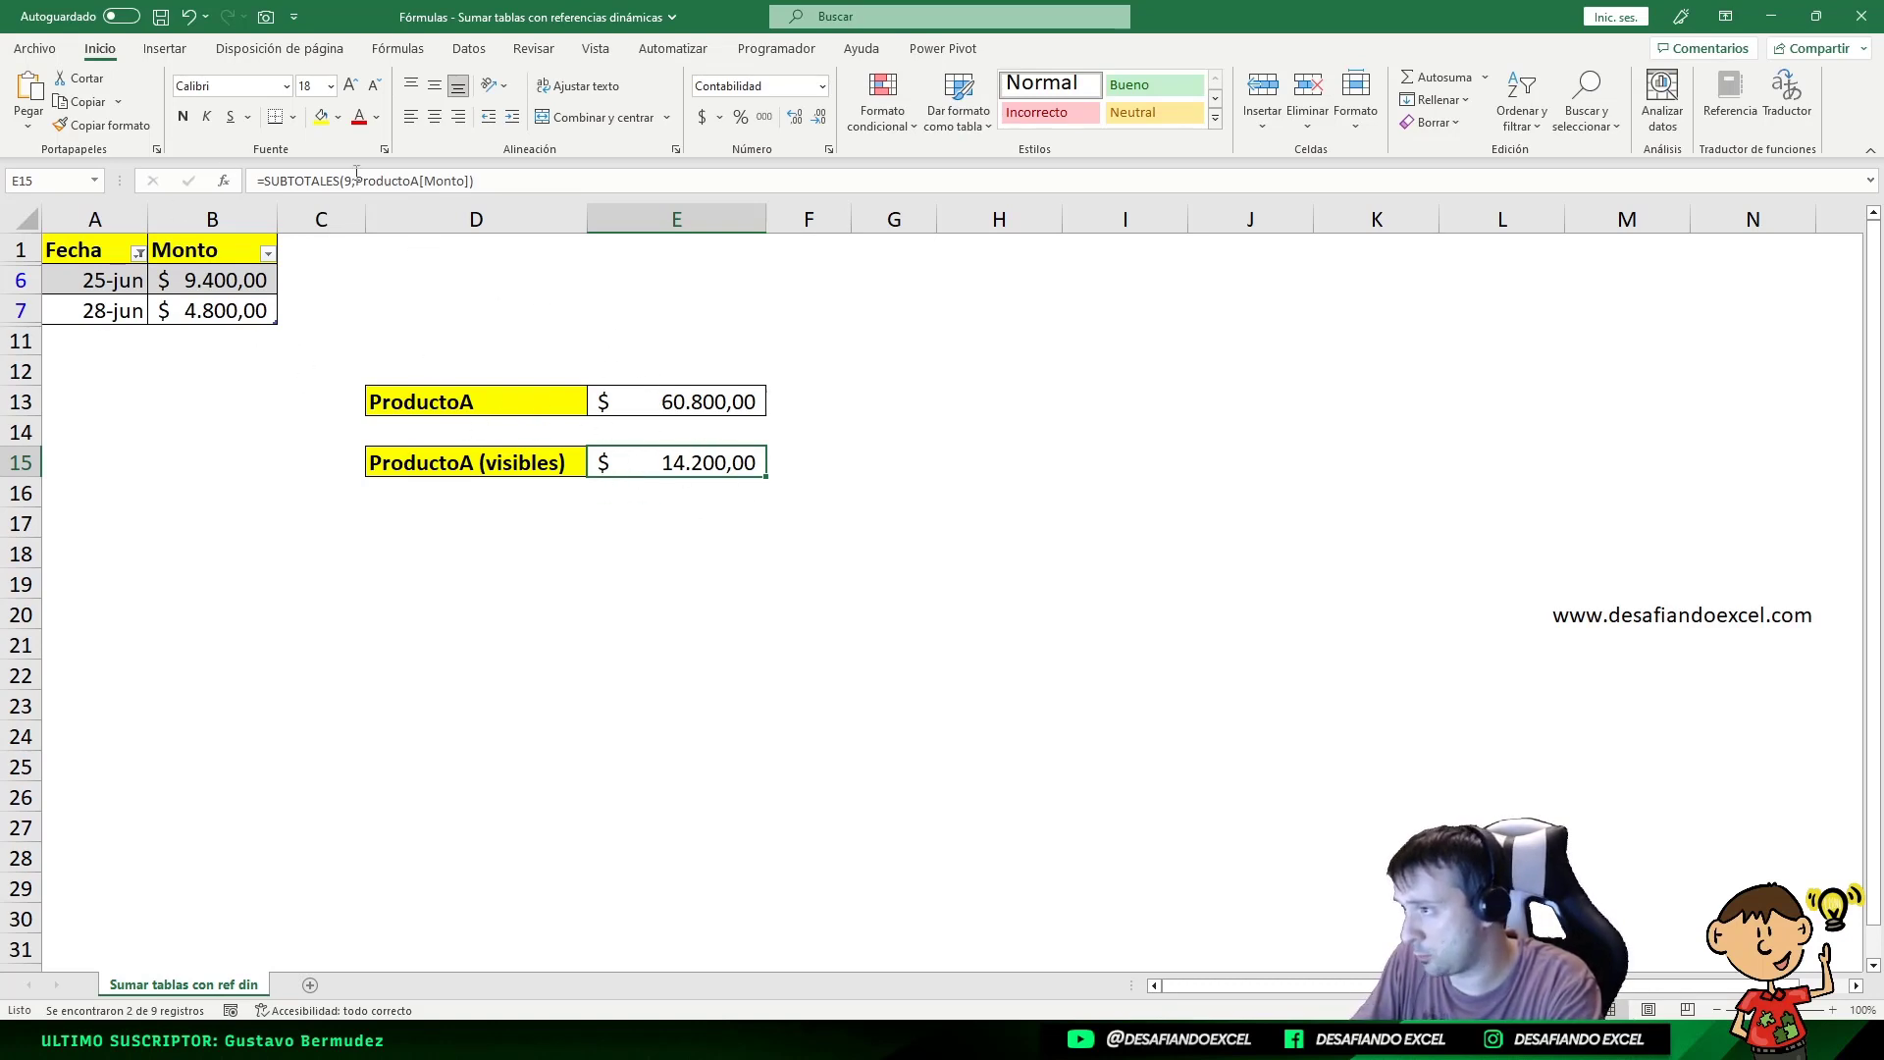
{"action": "left_click", "coordinate": [693, 413]}
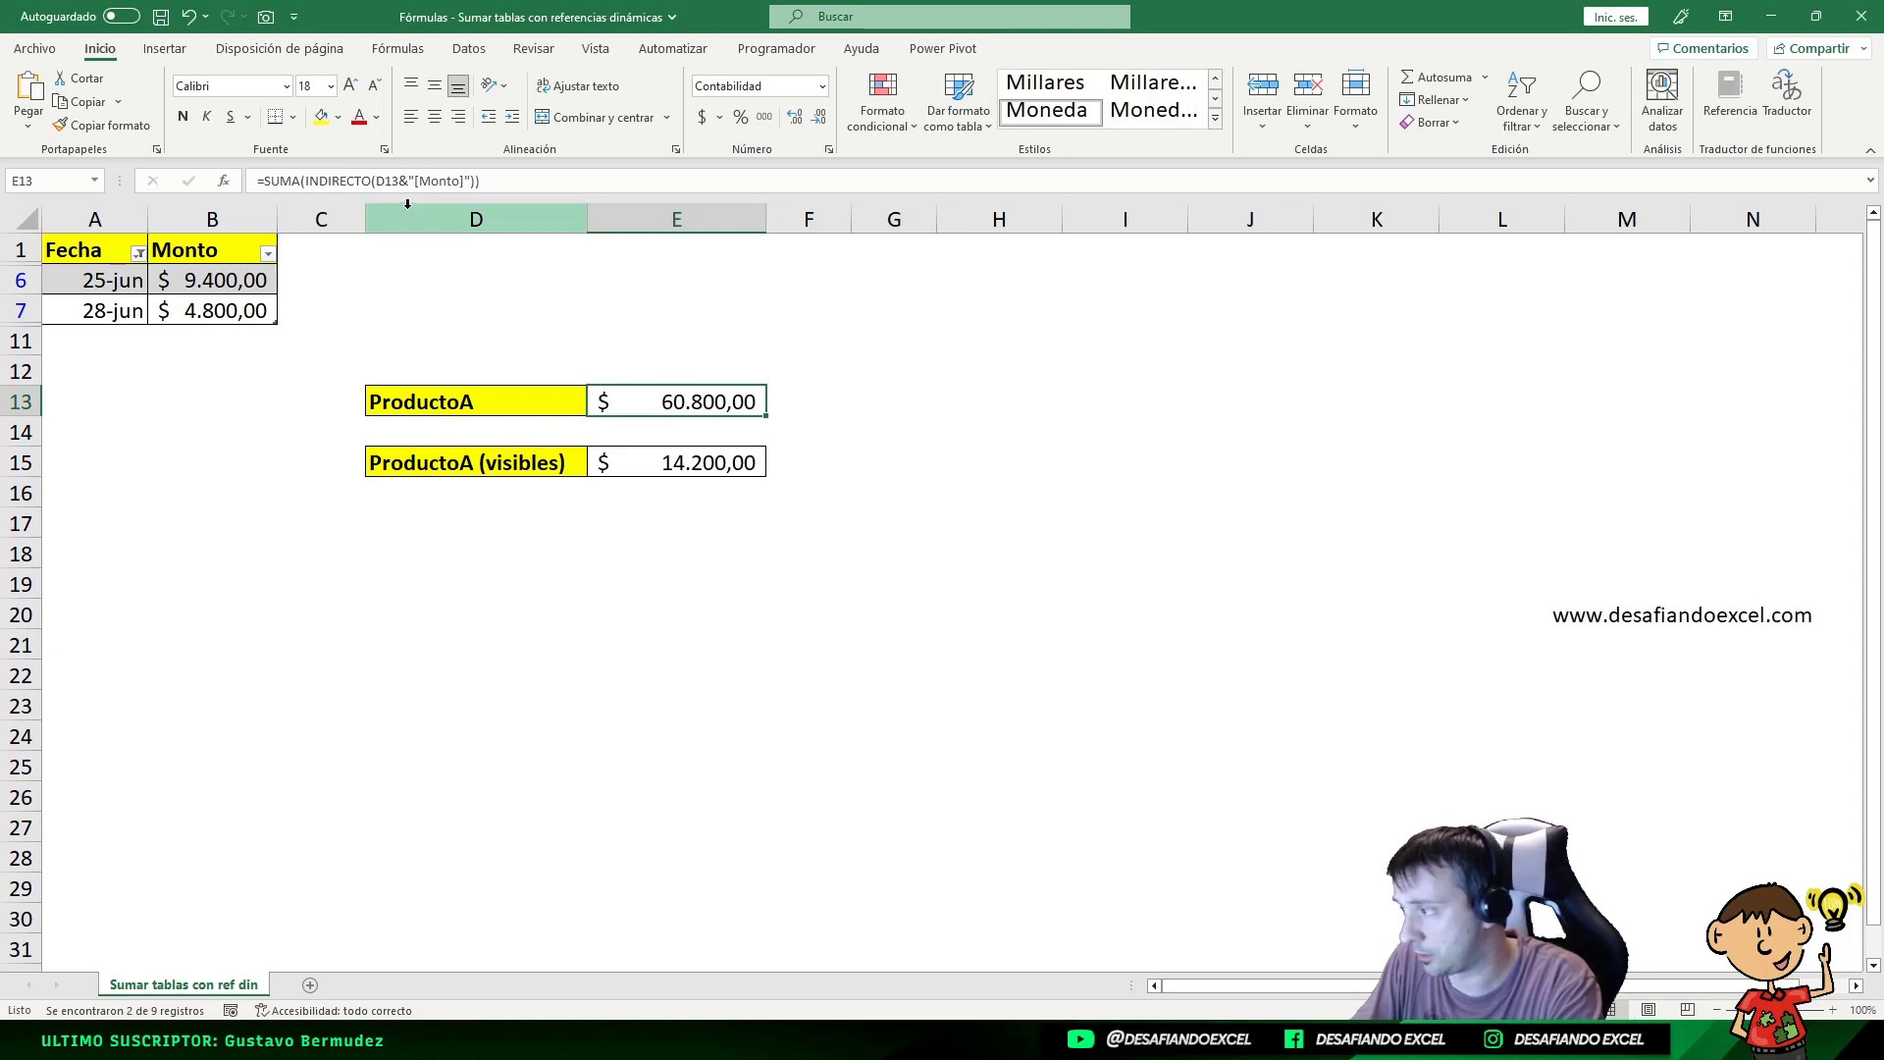
{"action": "left_click", "coordinate": [725, 463]}
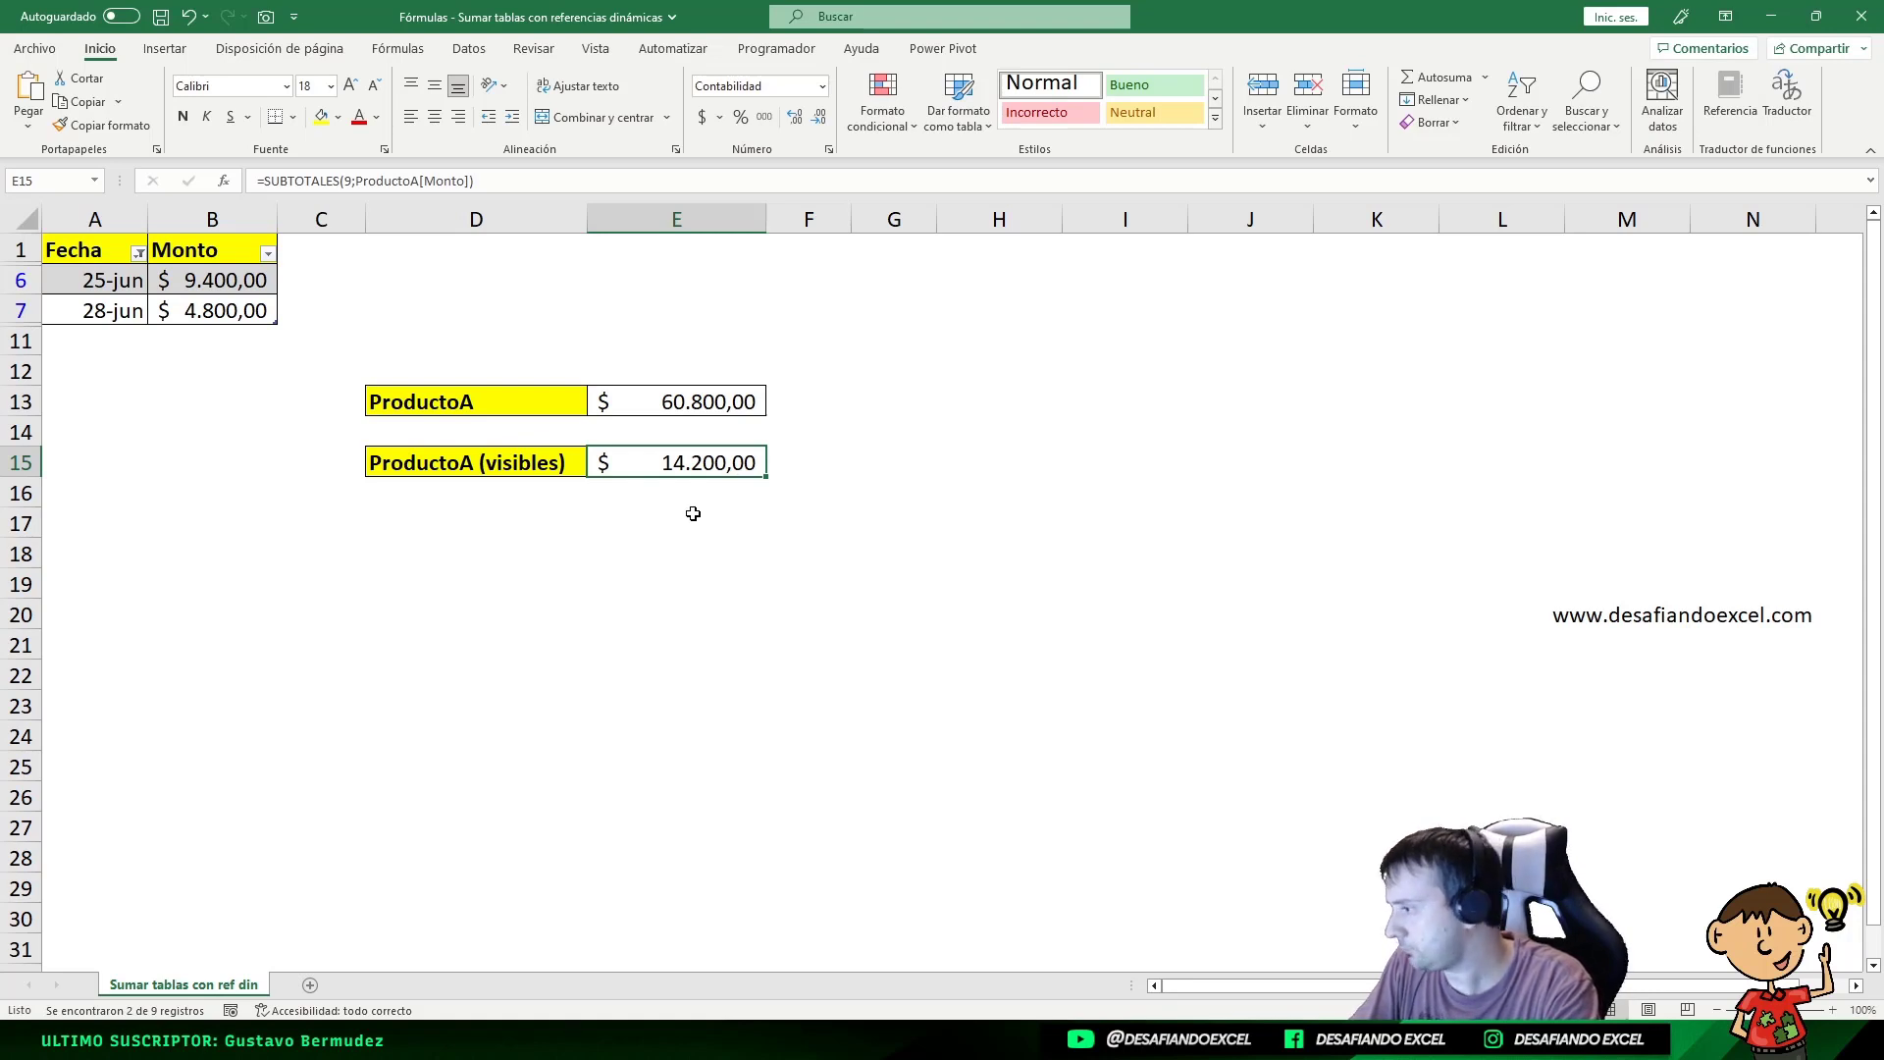
{"action": "left_click", "coordinate": [671, 400]}
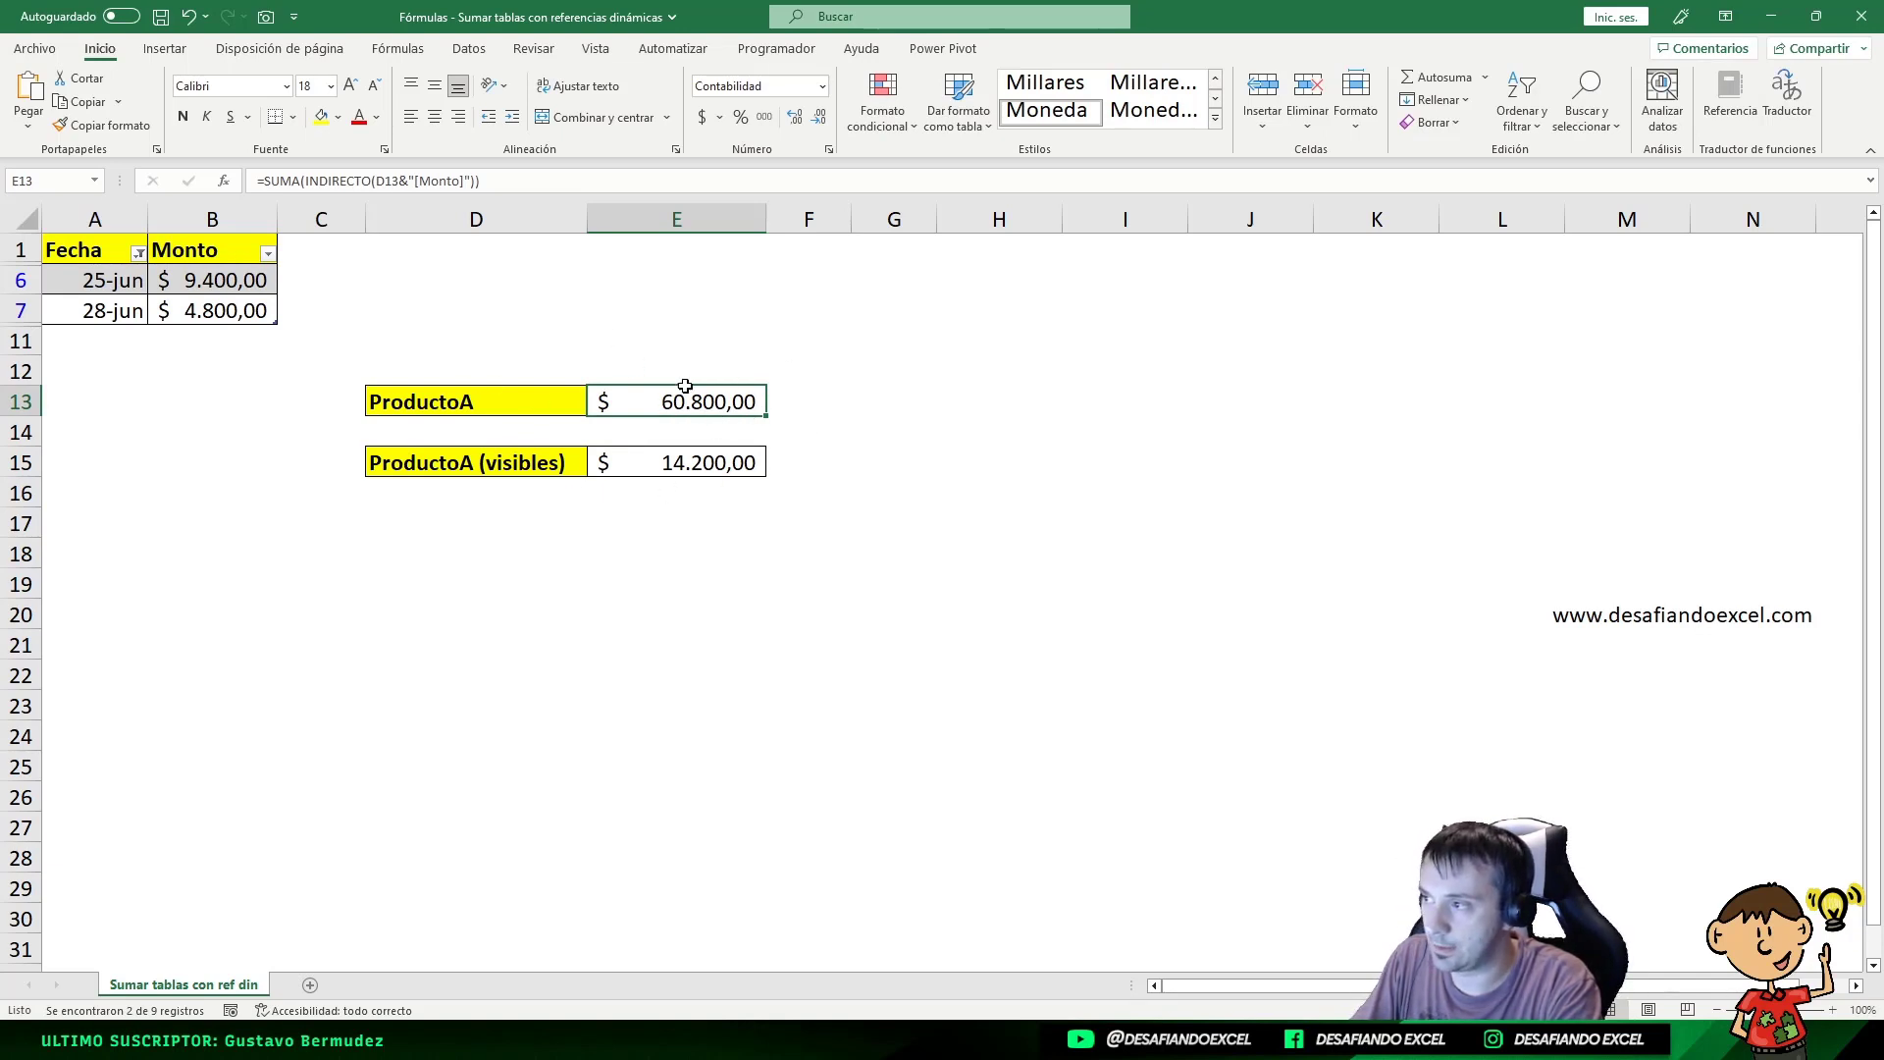
Step: Reset the Fecha filter with (Seleccionar todo), then review and recommit E13's INDIRECTO formula
{"action": "left_click", "coordinate": [138, 253]}
{"action": "left_click", "coordinate": [61, 488]}
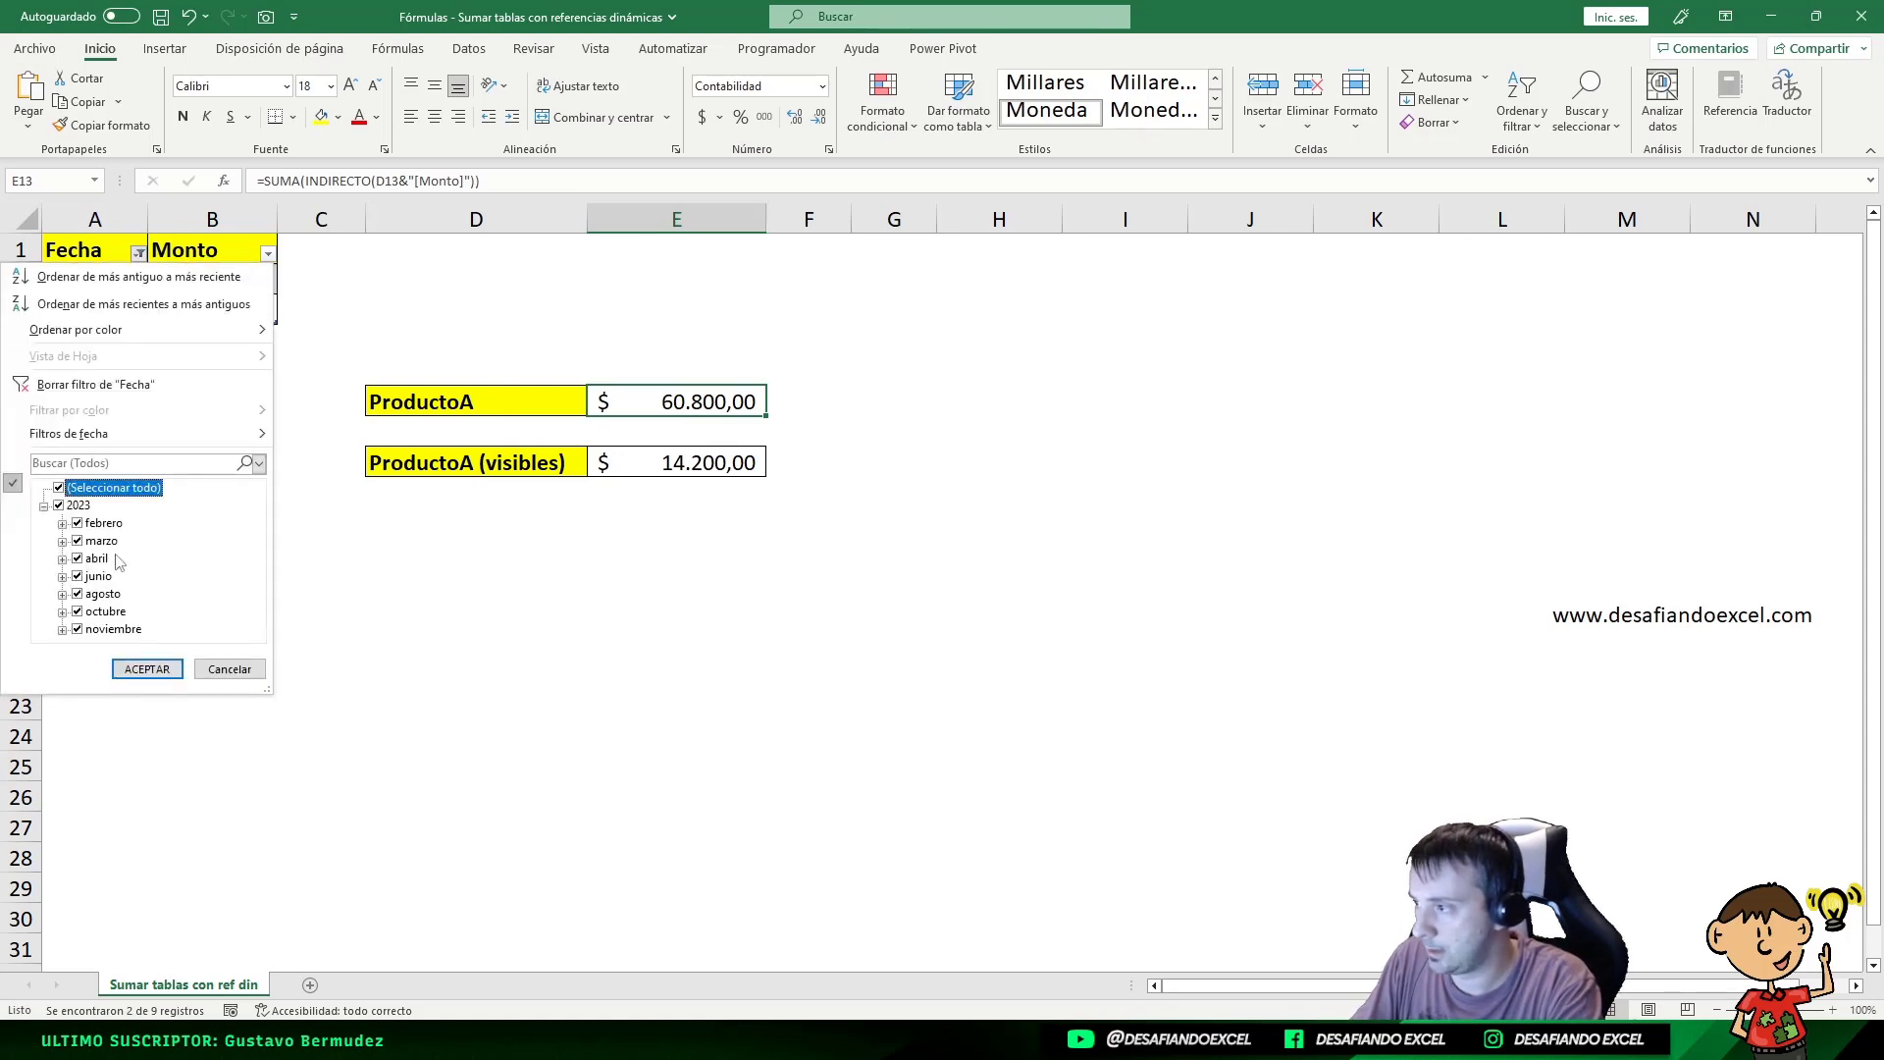
{"action": "left_click", "coordinate": [147, 670]}
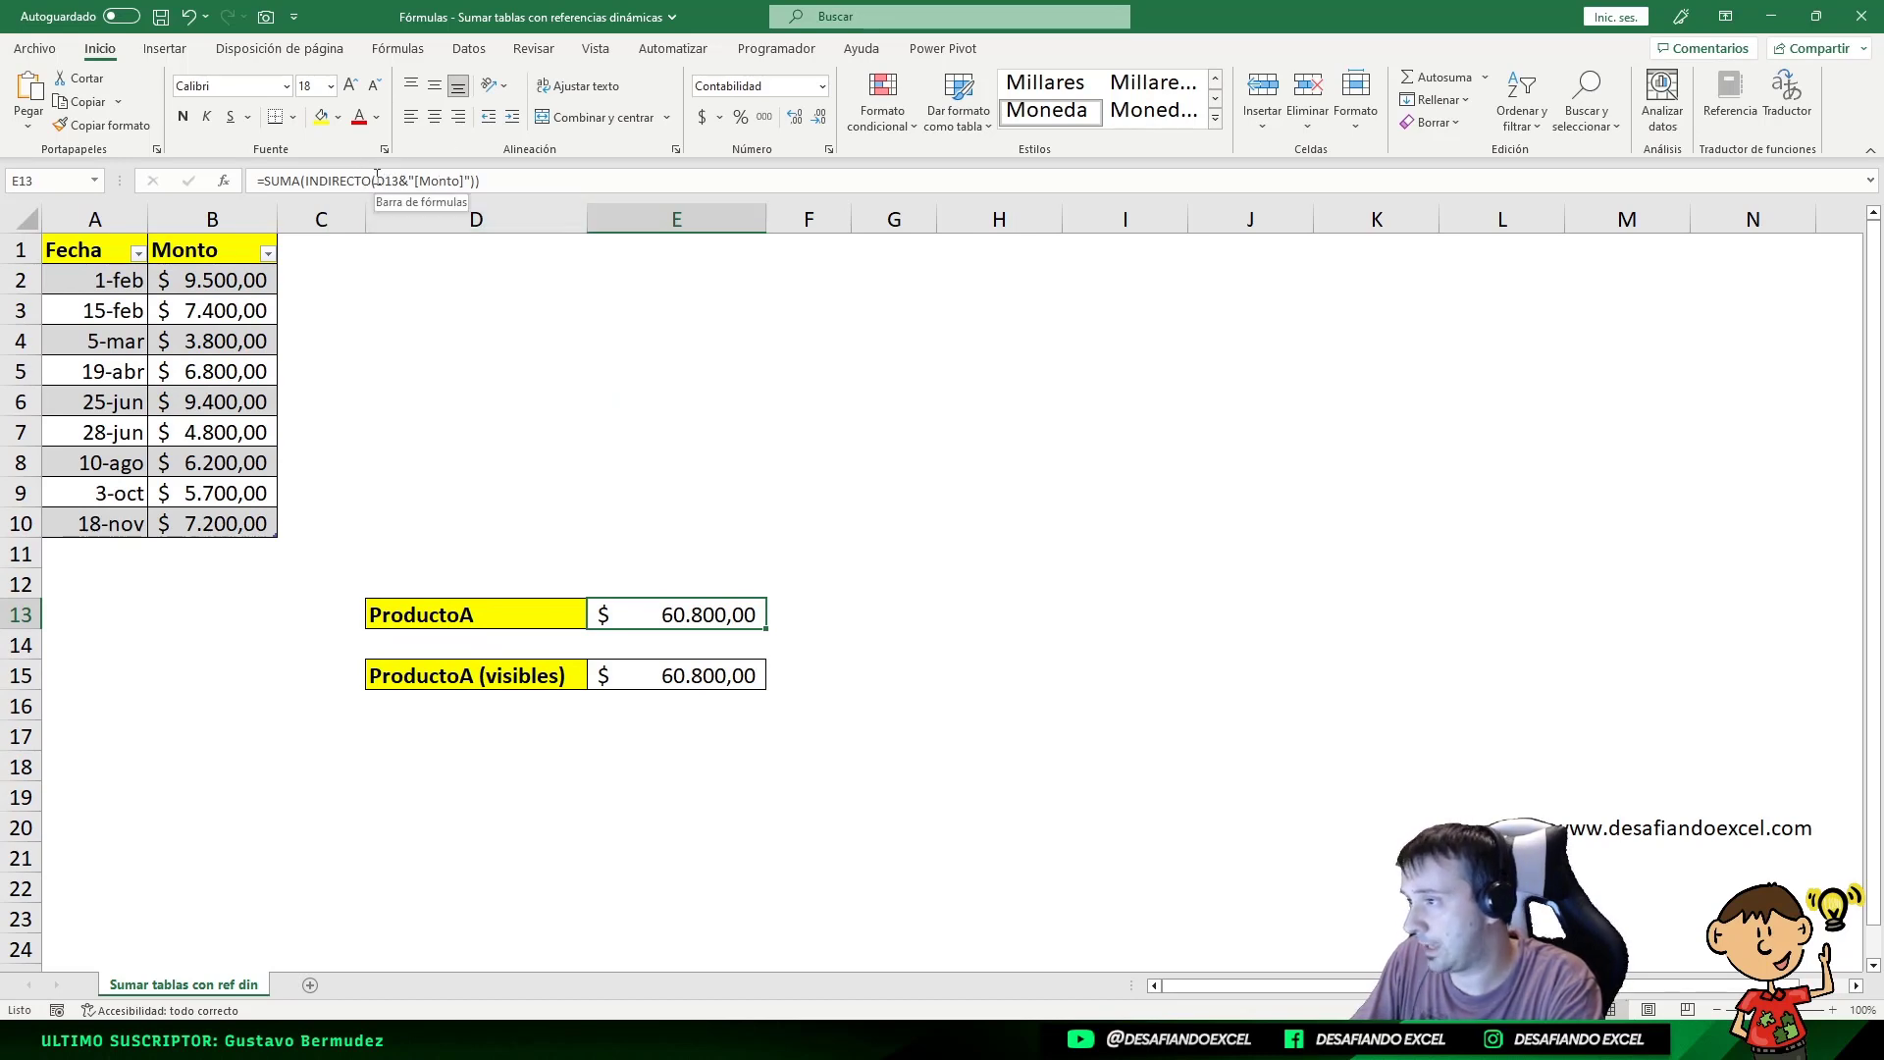
{"action": "left_click_drag", "start_coordinate": [377, 178], "coordinate": [478, 174]}
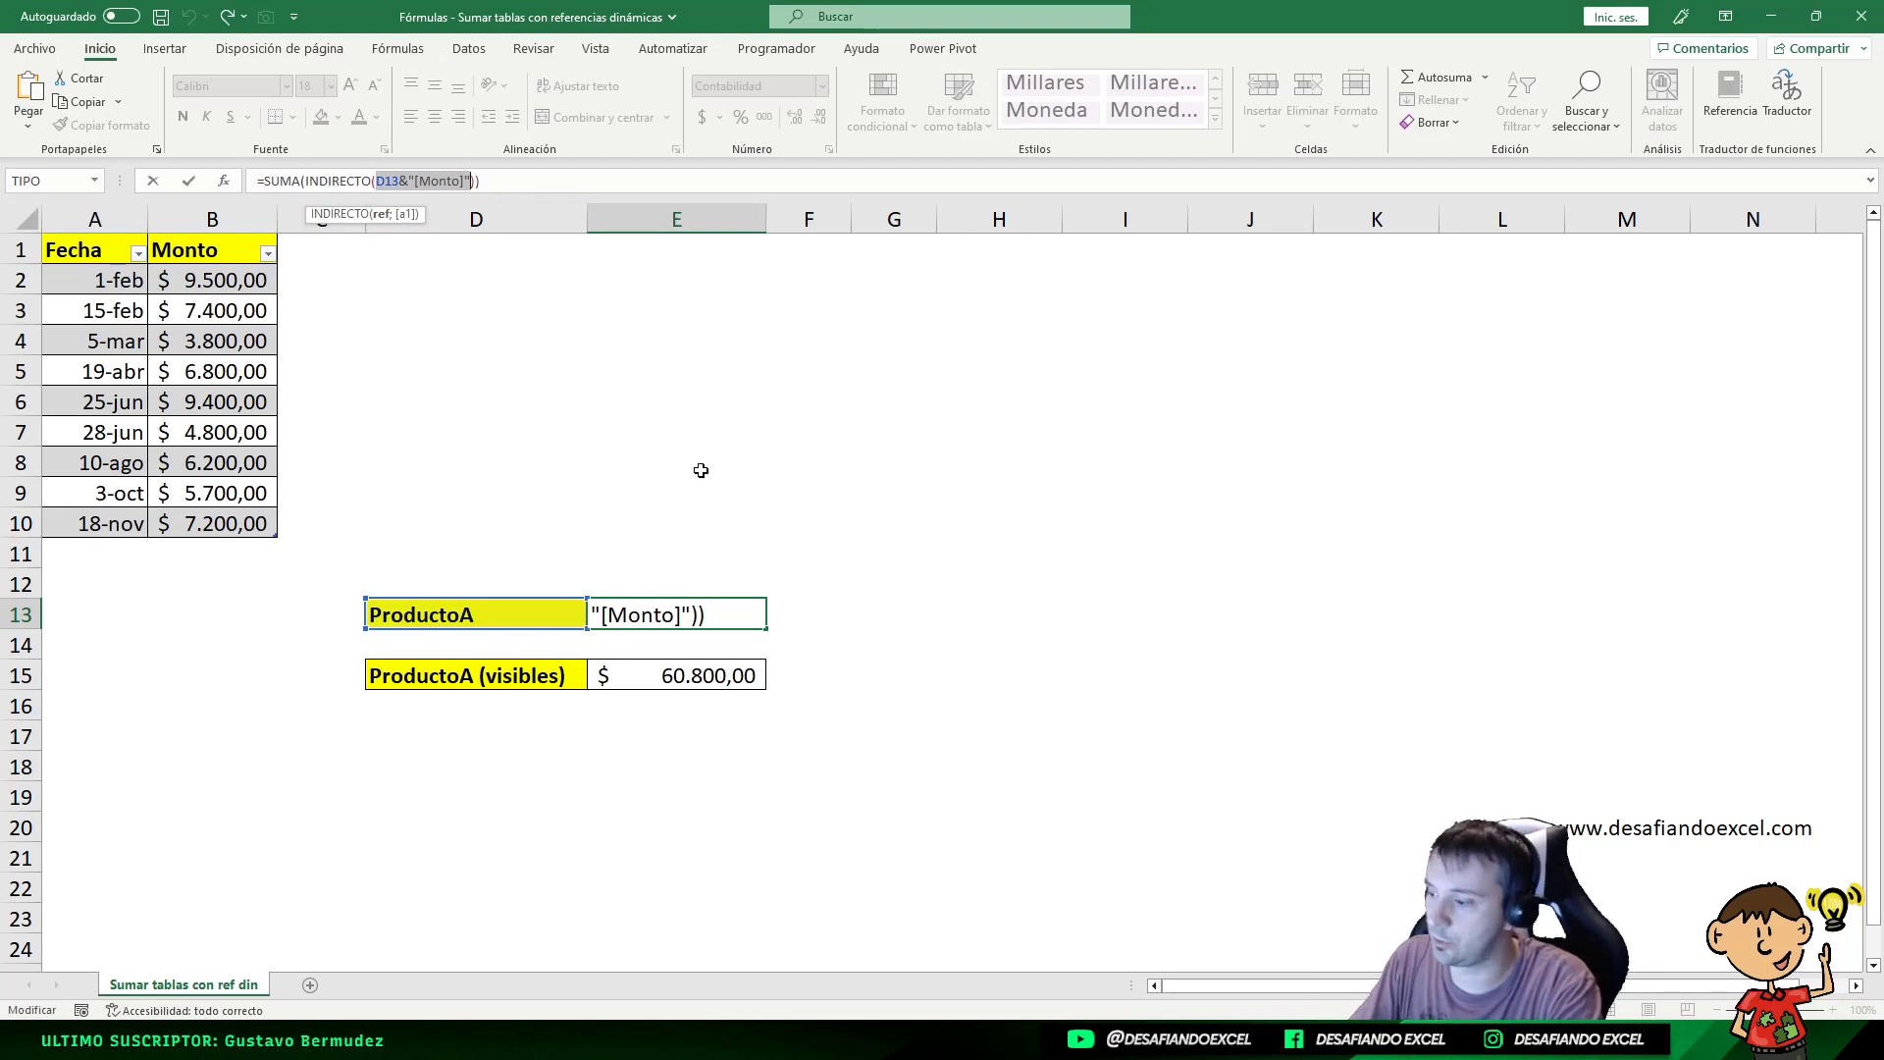
{"action": "key", "text": "ctrl+Return"}
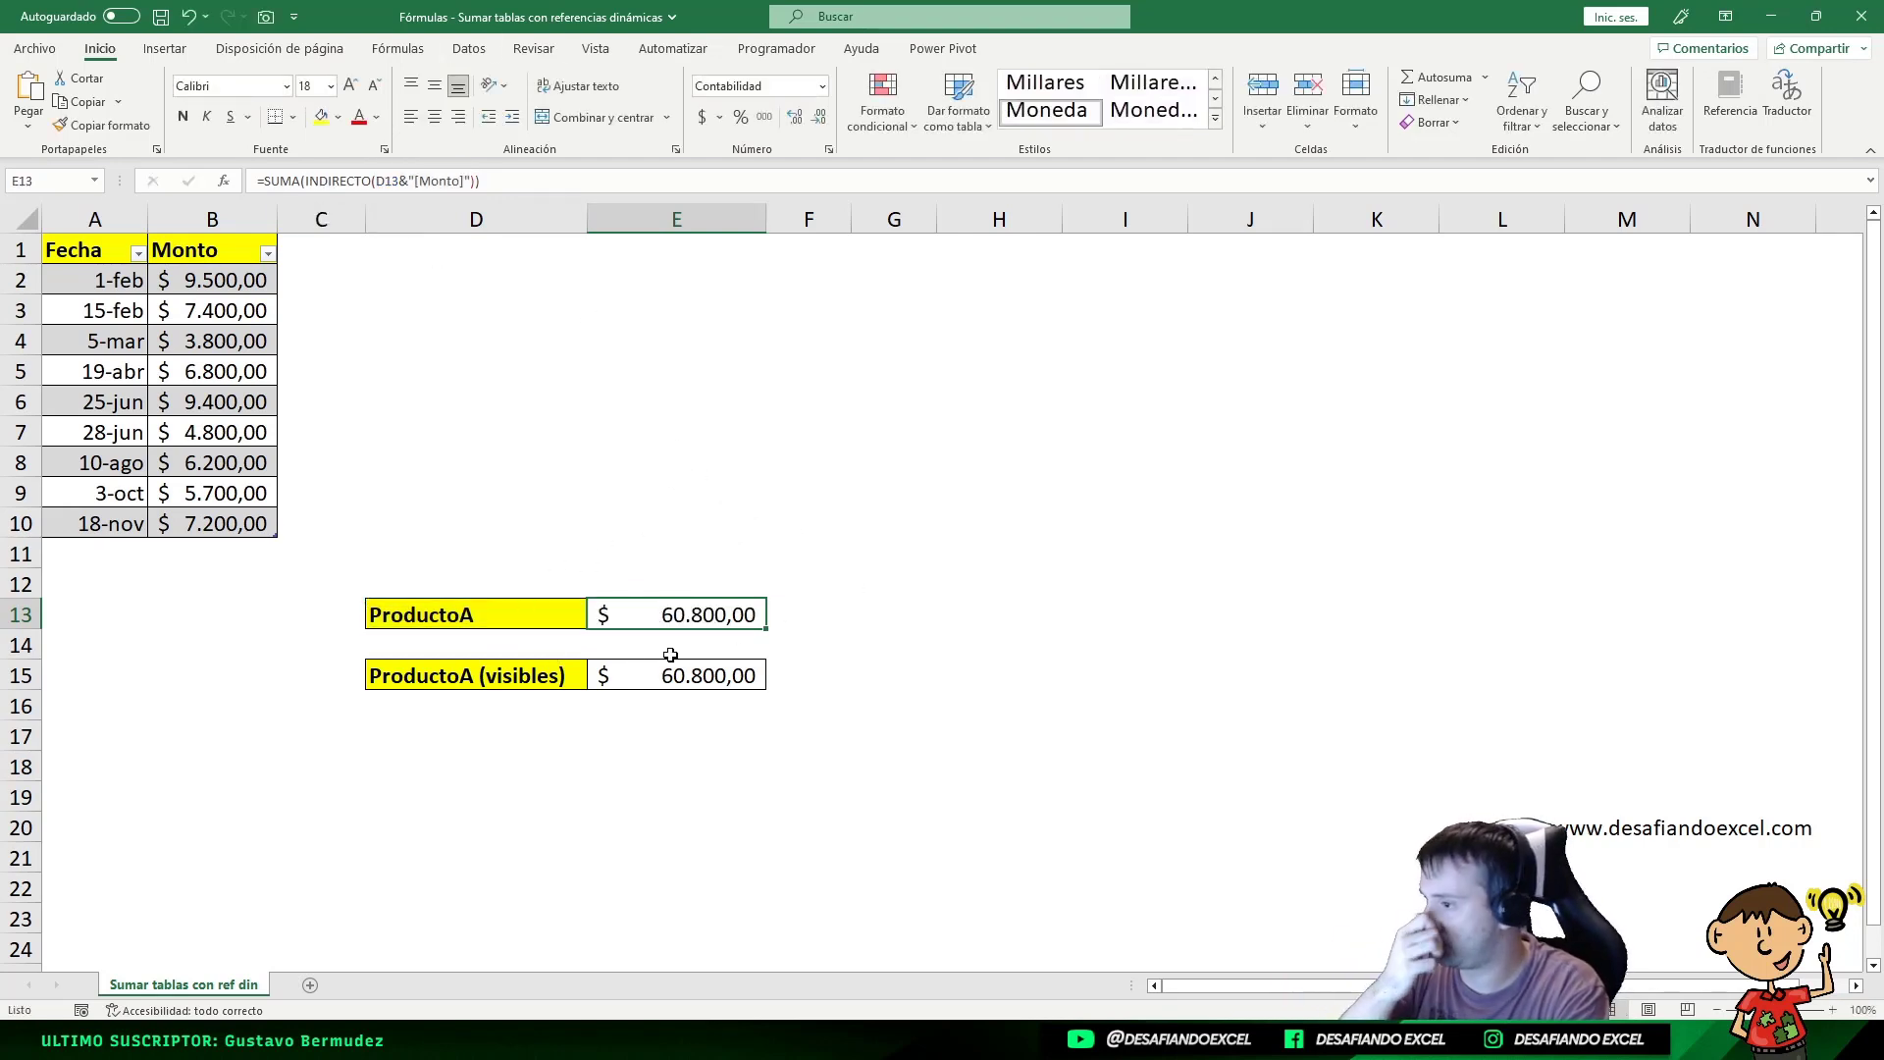